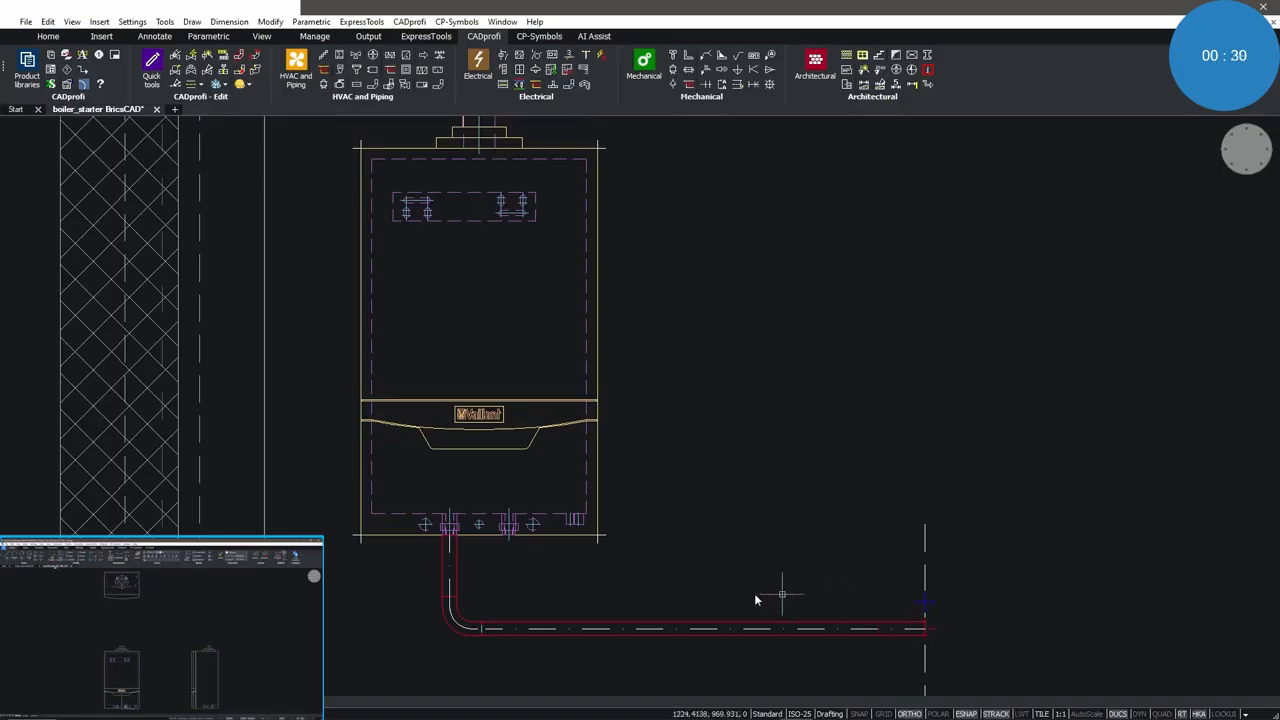
Draw the return pipe from the boiler's second bottom connection down and across to the blue marker on the dashed boundary line
{"action": "left_click", "coordinate": [518, 535]}
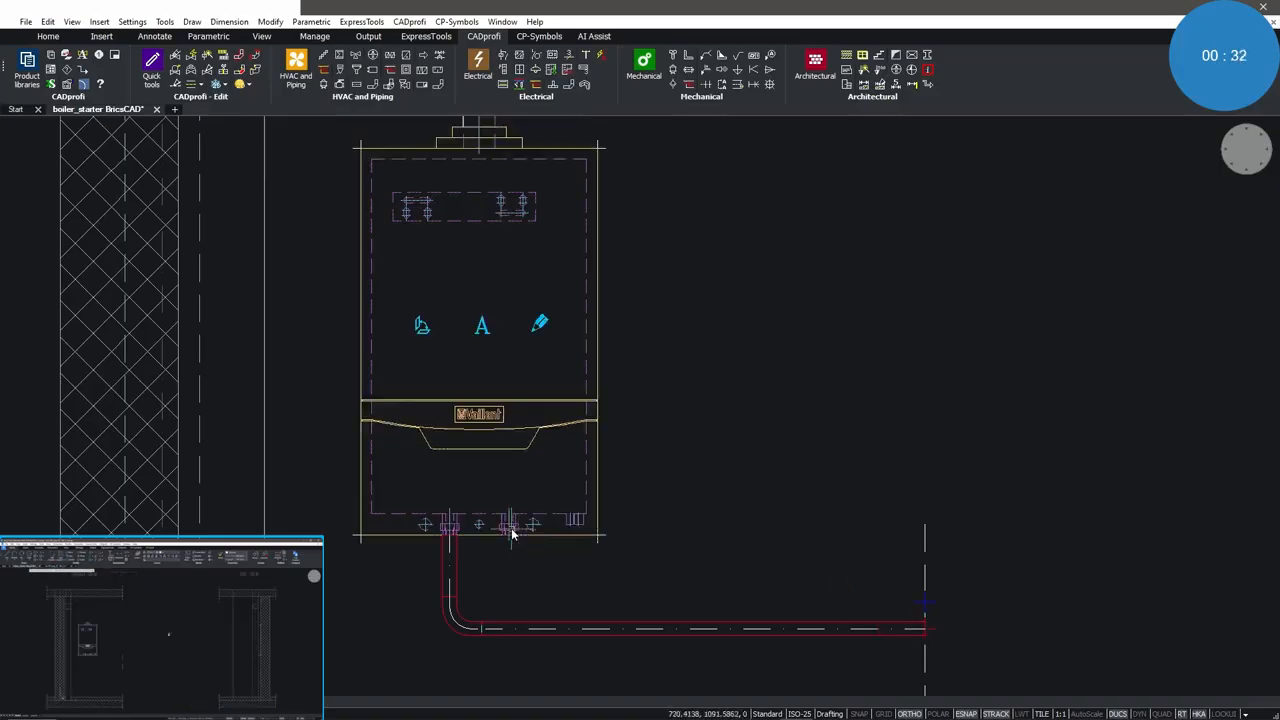
{"action": "key", "text": "Escape"}
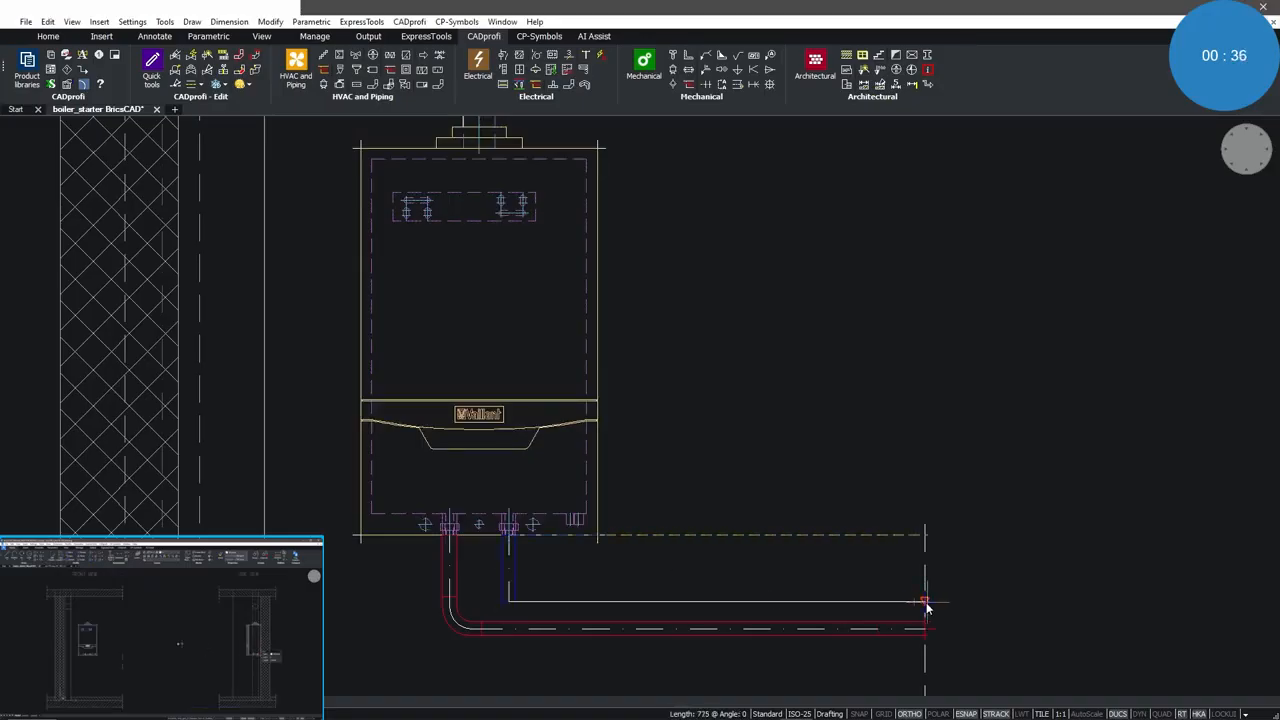
{"action": "left_click", "coordinate": [924, 604]}
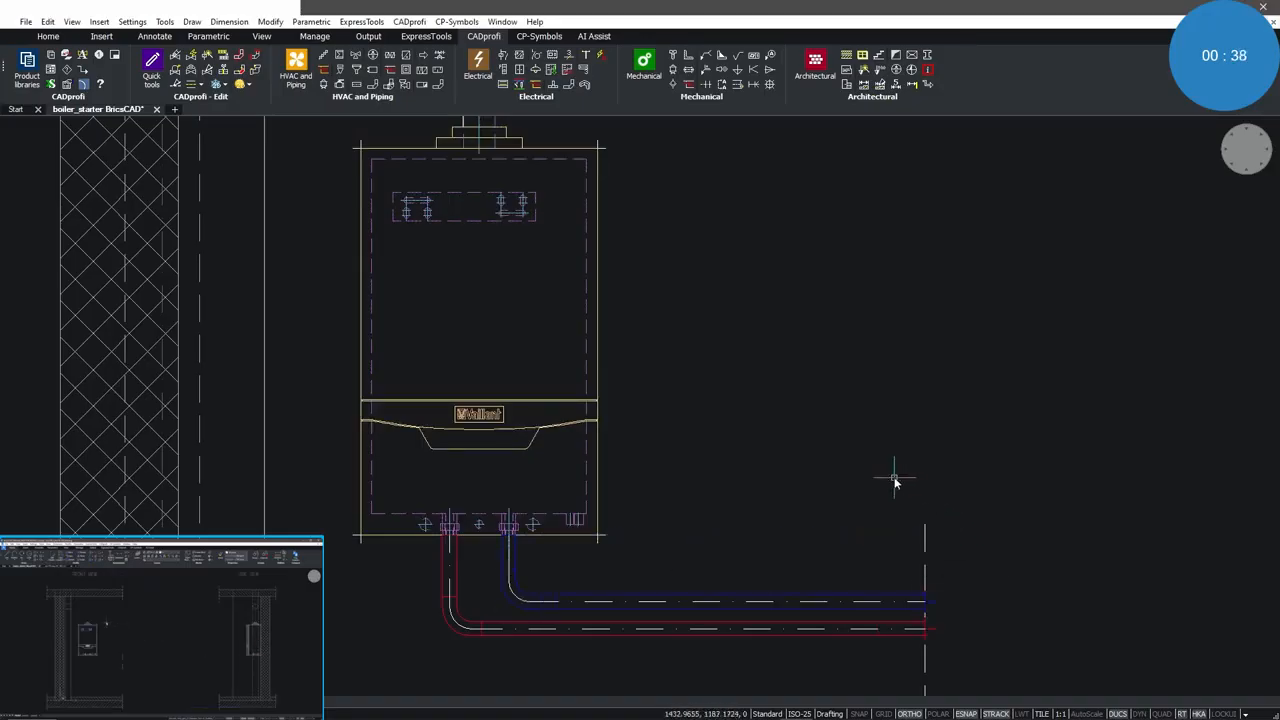
Draw a vertical supply pipe from the red marker above the ceiling to the horizontal supply pipe, copying that pipe's dimensions
{"action": "scroll", "coordinate": [895, 482], "scroll_direction": "down", "scroll_amount": 2}
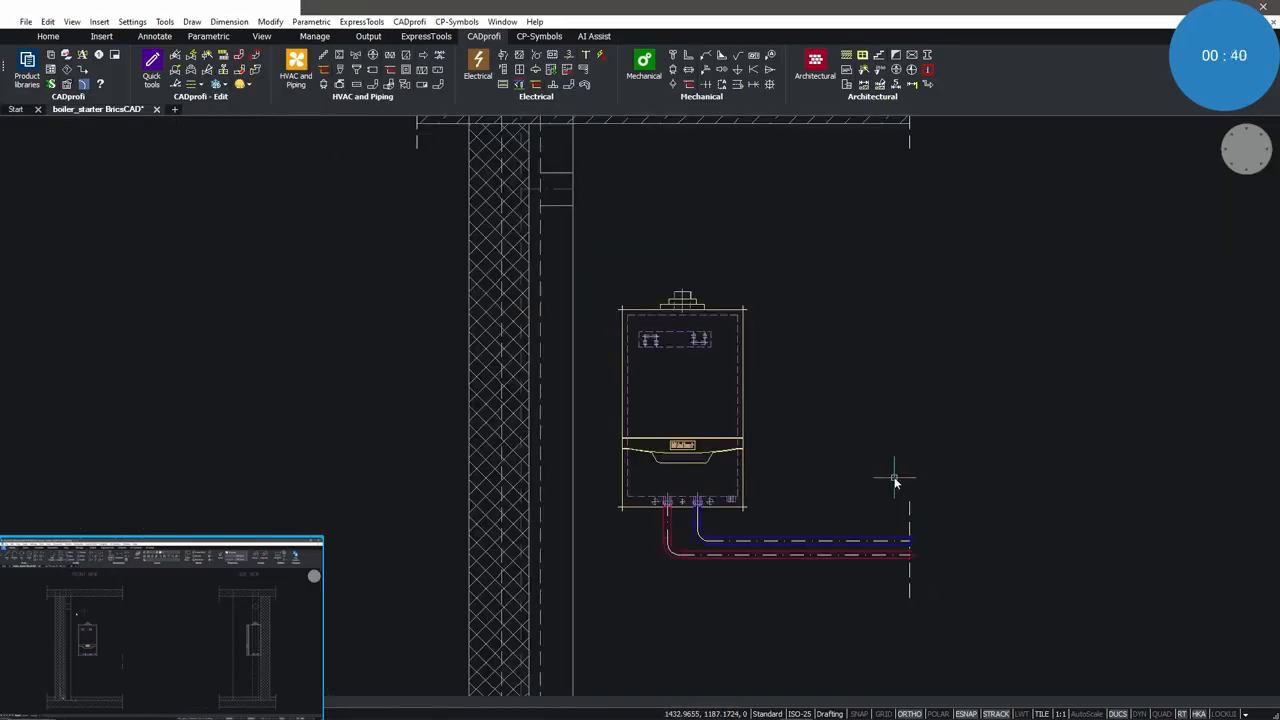
{"action": "middle_click_drag", "start_coordinate": [871, 277], "coordinate": [851, 383]}
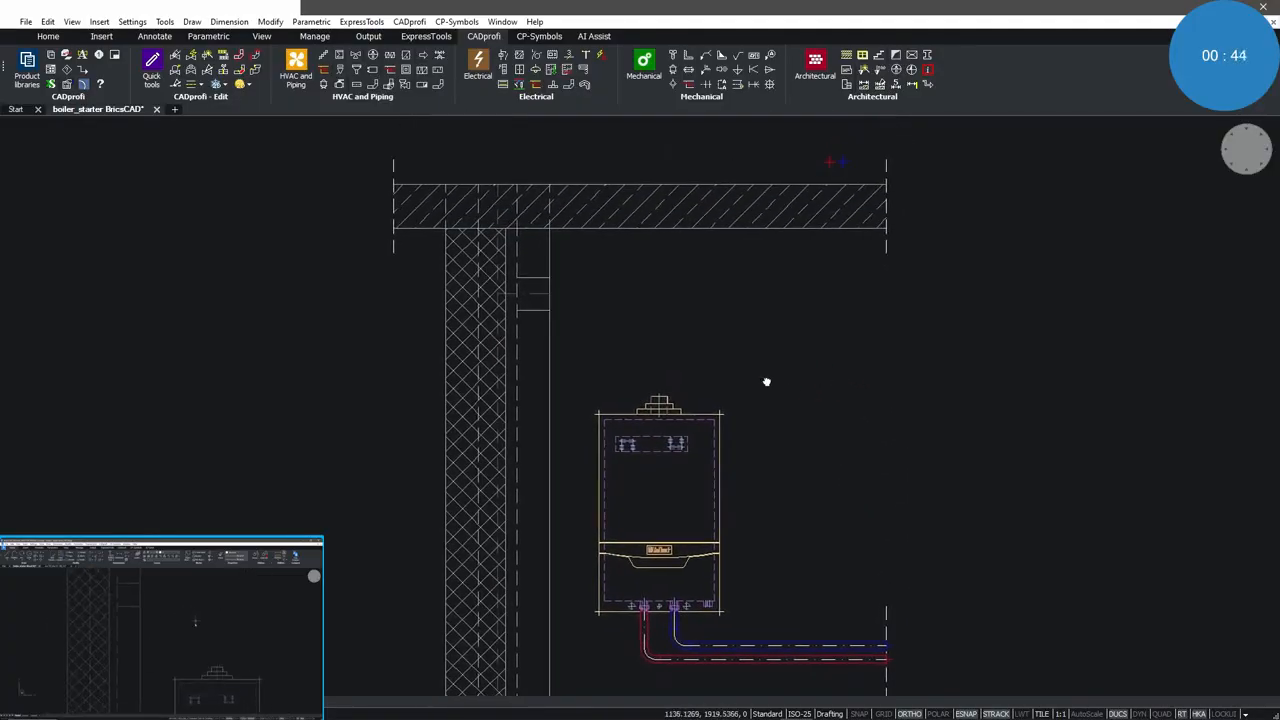
{"action": "left_click", "coordinate": [356, 86]}
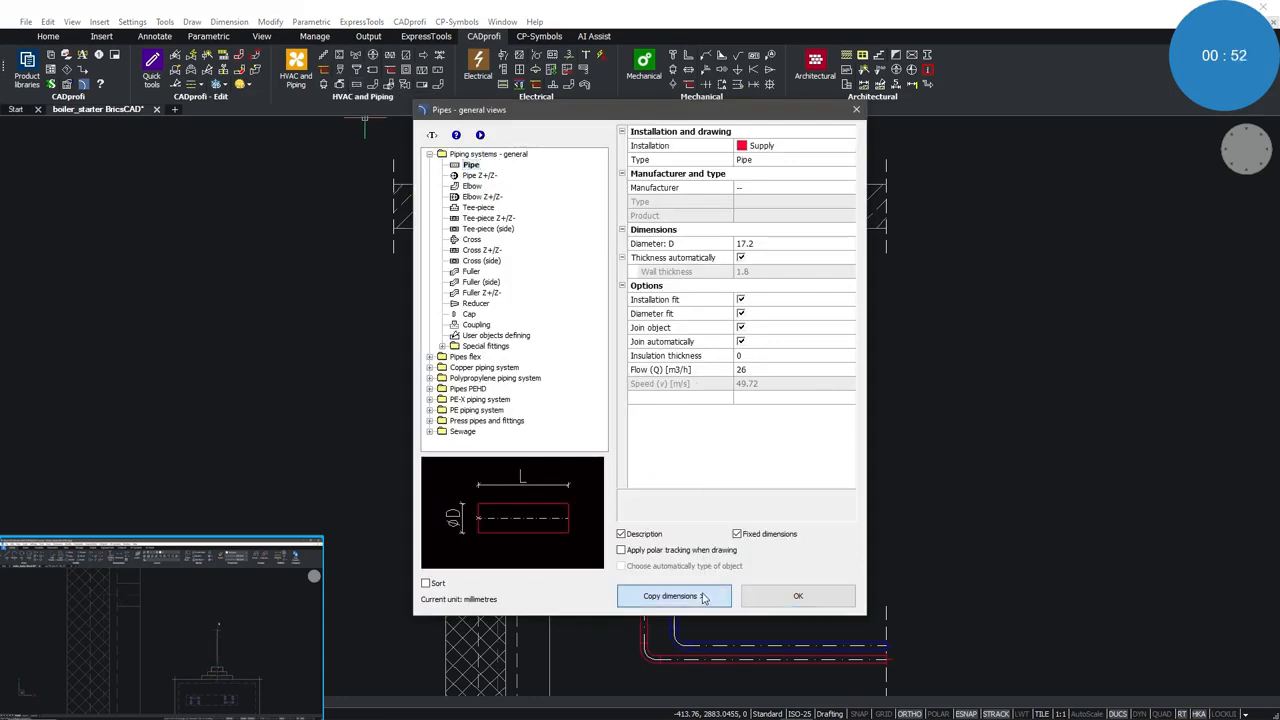
{"action": "left_click", "coordinate": [756, 596]}
{"action": "left_click", "coordinate": [780, 659]}
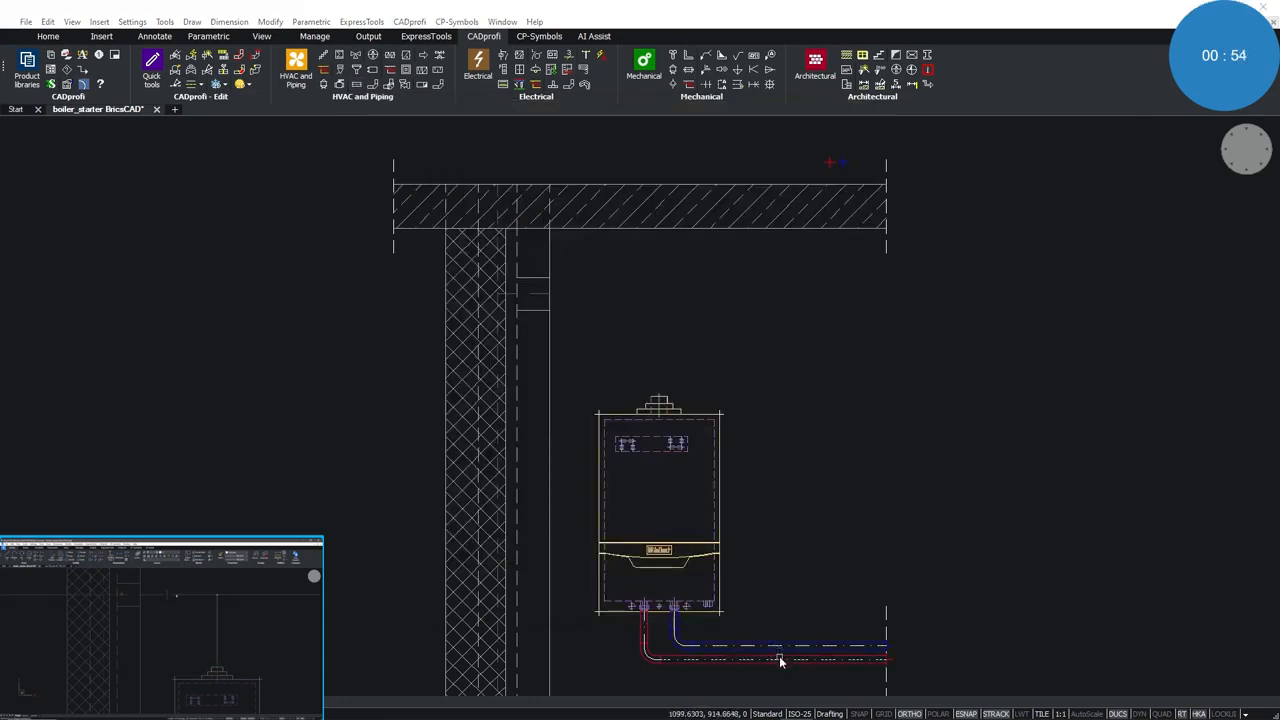
{"action": "left_click", "coordinate": [797, 597]}
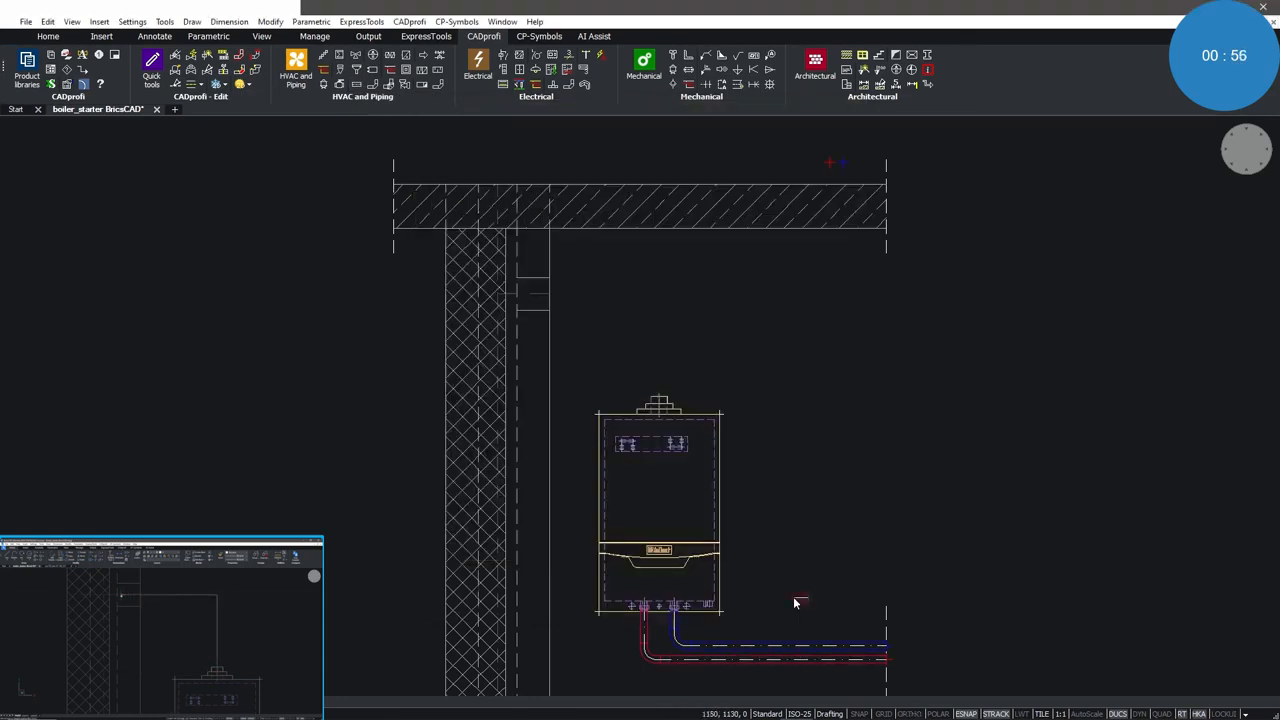
{"action": "left_click", "coordinate": [829, 163]}
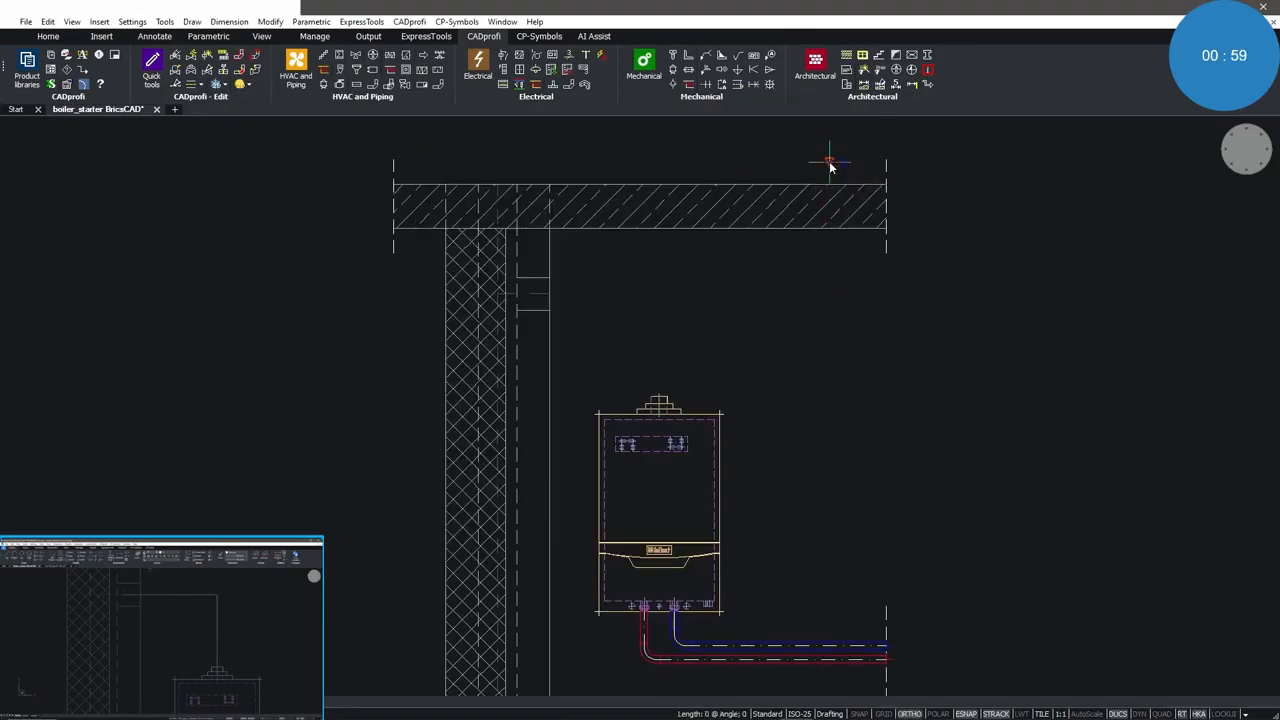
{"action": "left_click", "coordinate": [832, 654]}
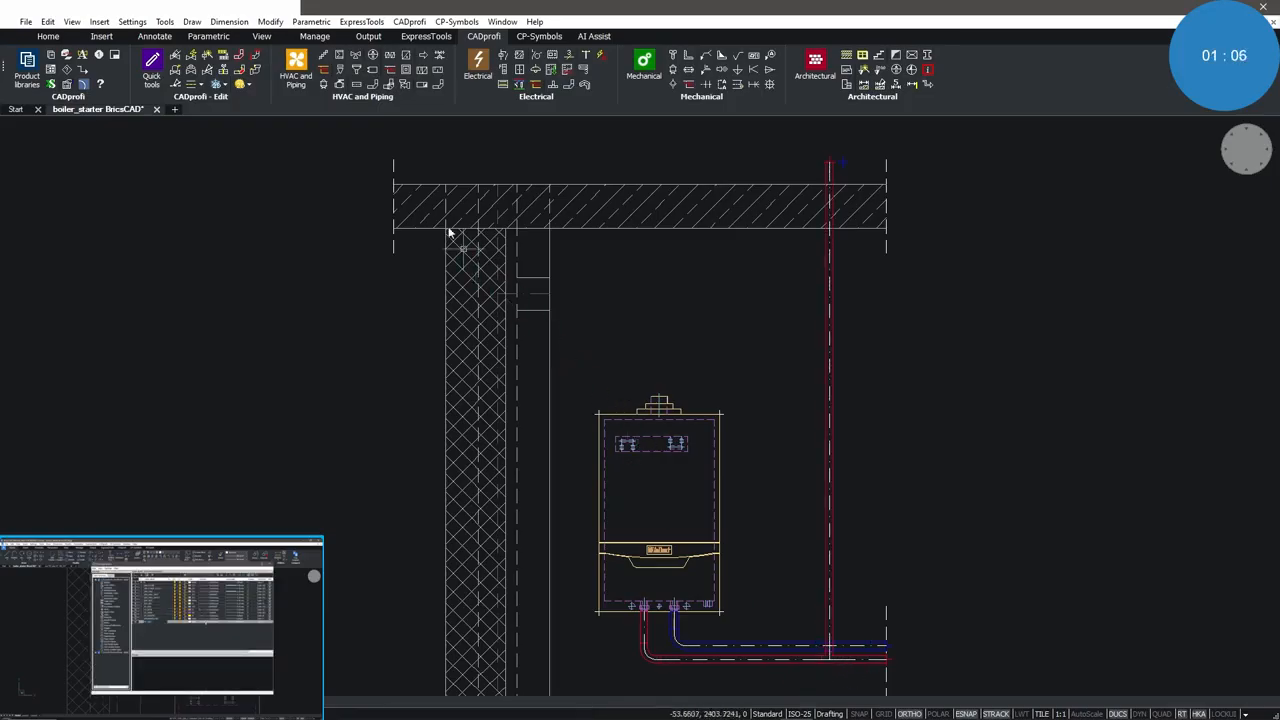
Draw a vertical pipe with the Return installation from the blue marker above the ceiling down to the horizontal return pipe
{"action": "left_click", "coordinate": [356, 88]}
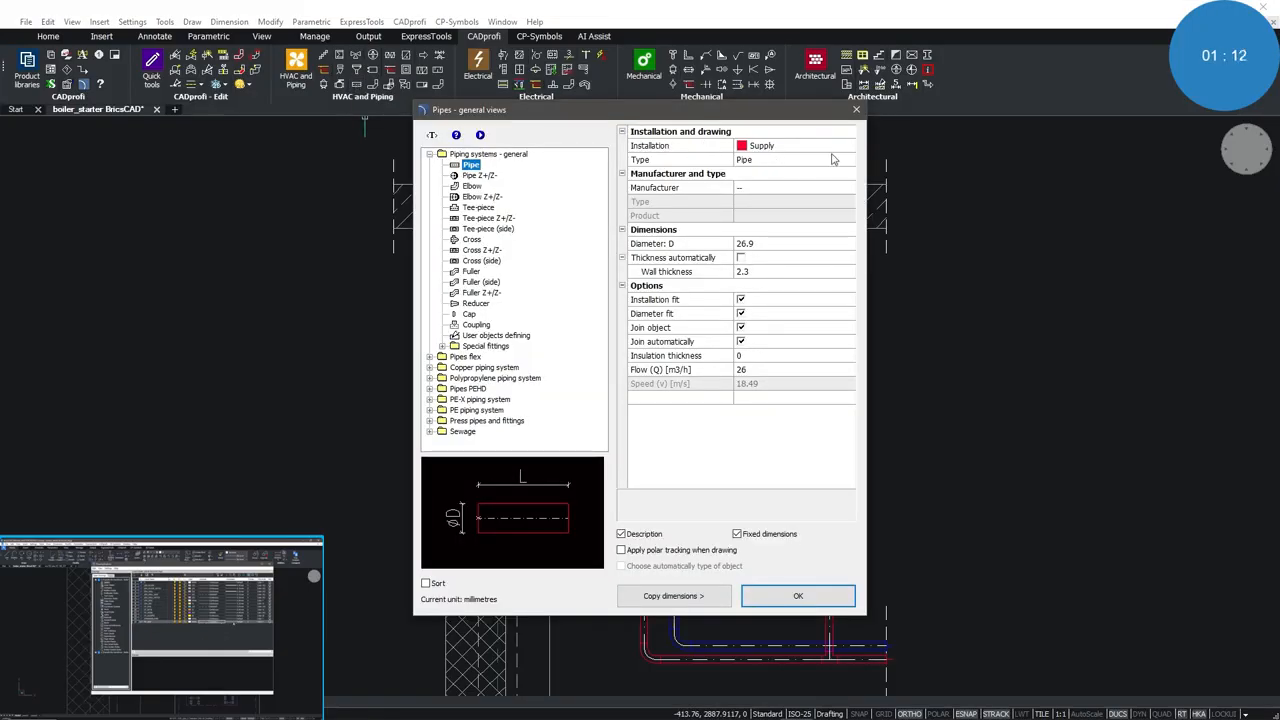
{"action": "left_click", "coordinate": [847, 149]}
{"action": "left_click", "coordinate": [850, 149]}
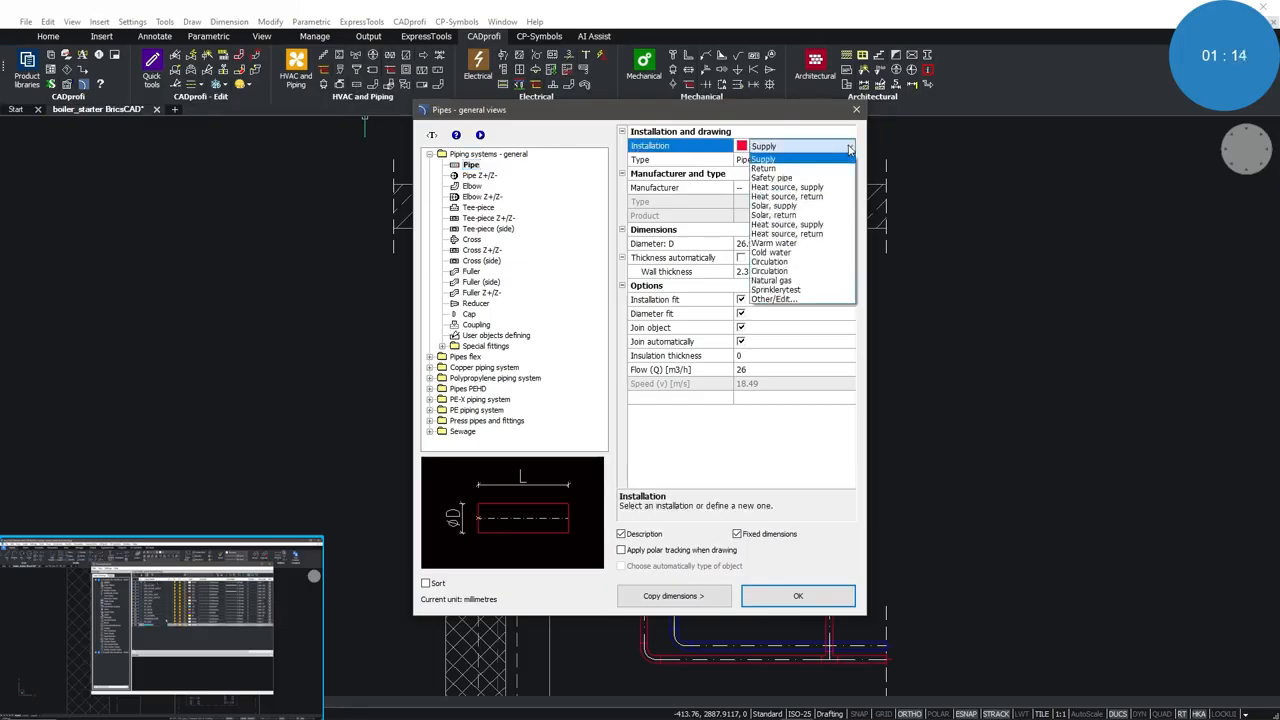
{"action": "left_click", "coordinate": [800, 169]}
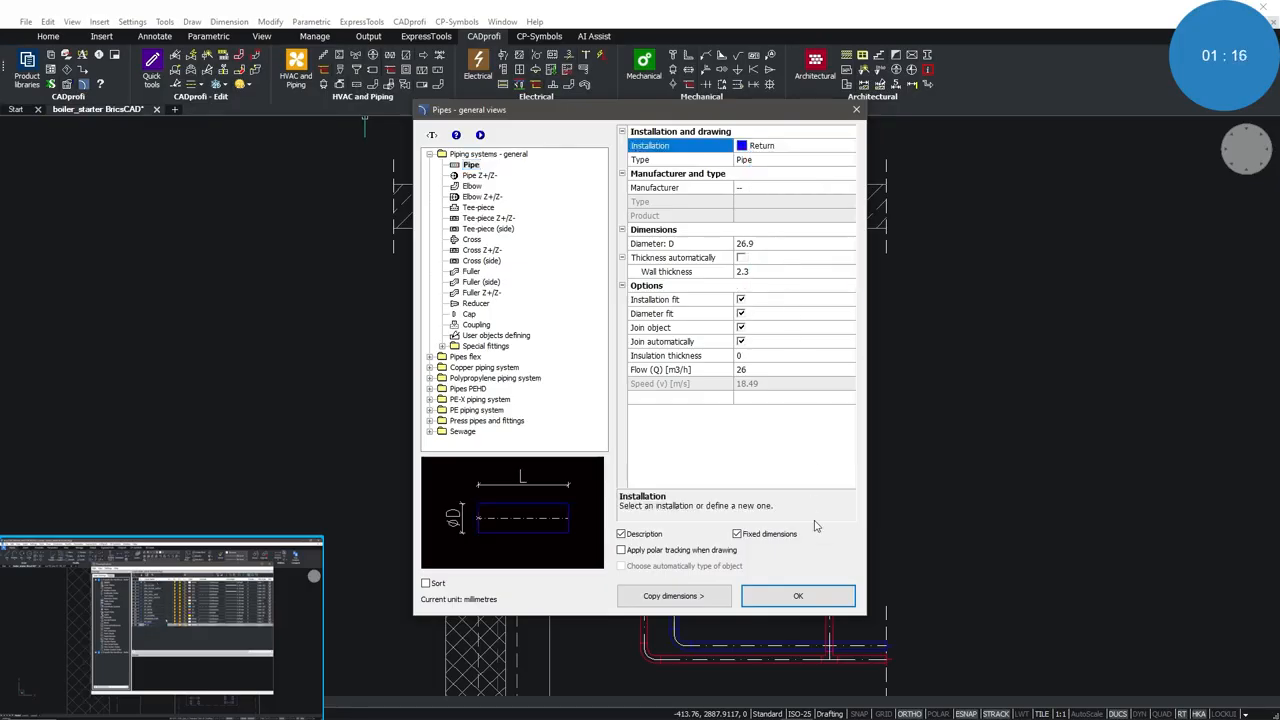
{"action": "left_click", "coordinate": [818, 596]}
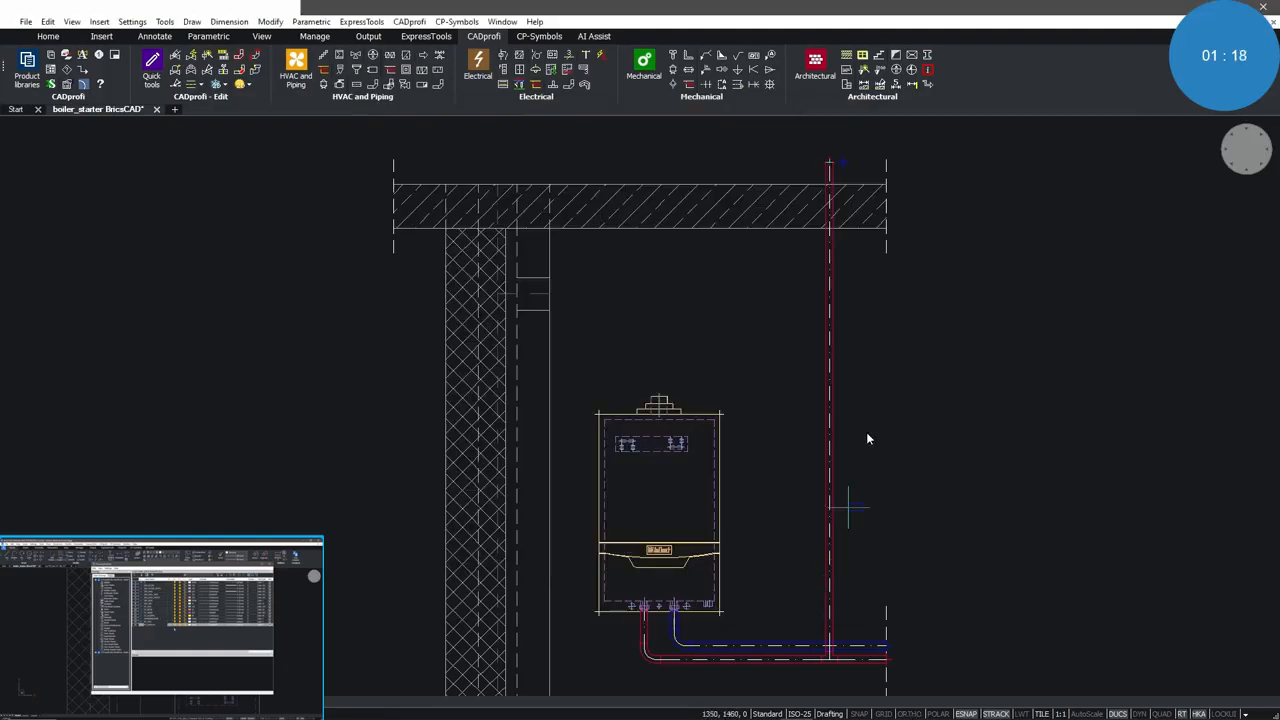
{"action": "left_click", "coordinate": [843, 162]}
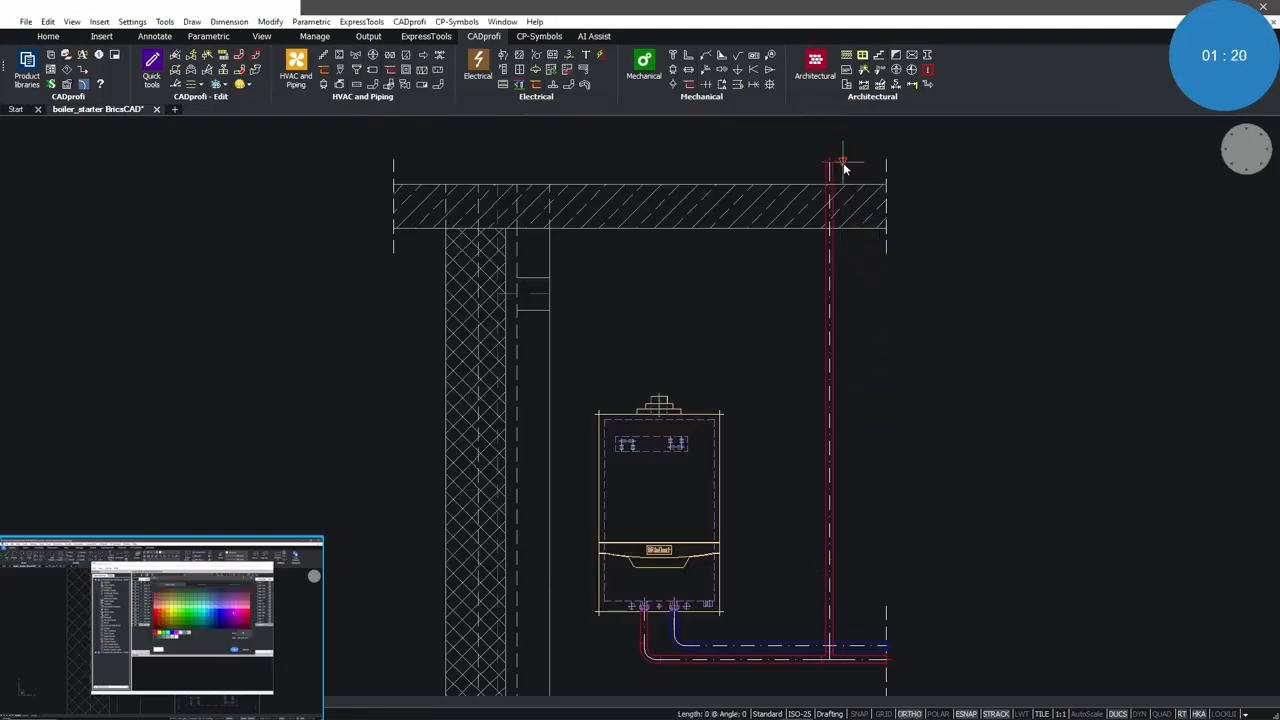
{"action": "left_click", "coordinate": [846, 645]}
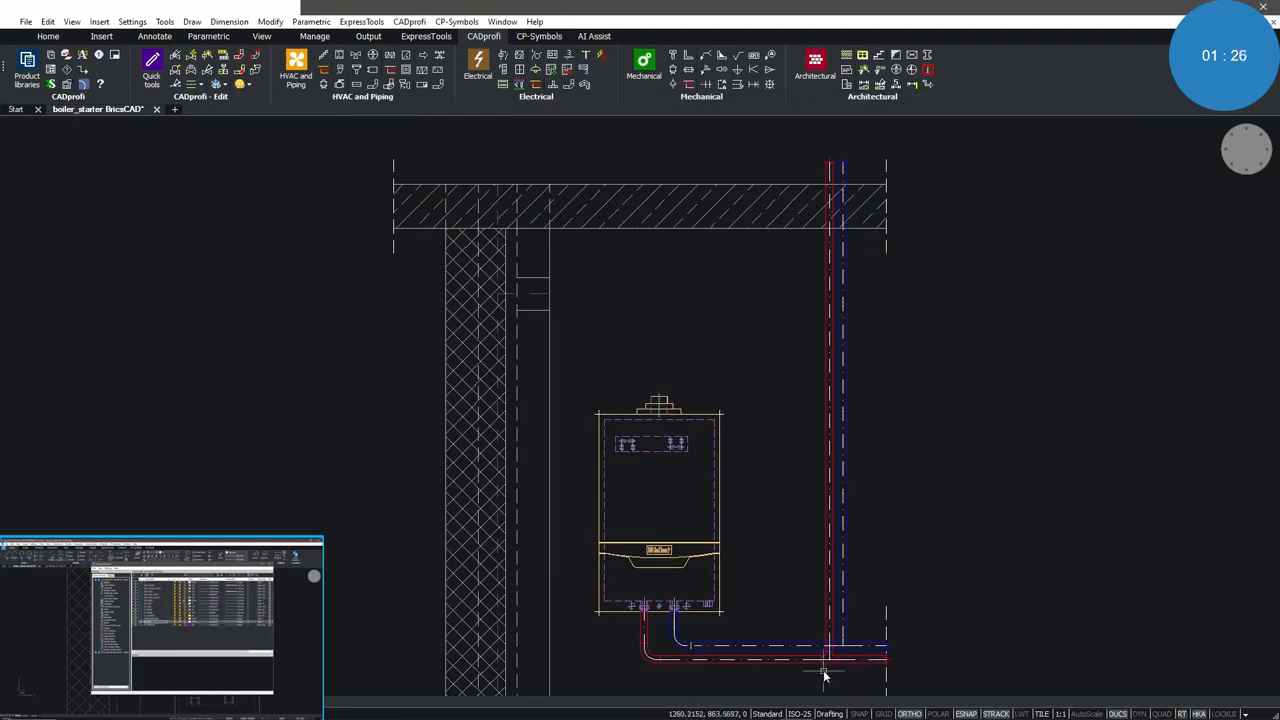
Draw the flue duct from the boiler's top outlet up and across into the wall opening, and change its elbow to a segmented one
{"action": "left_click", "coordinate": [666, 402]}
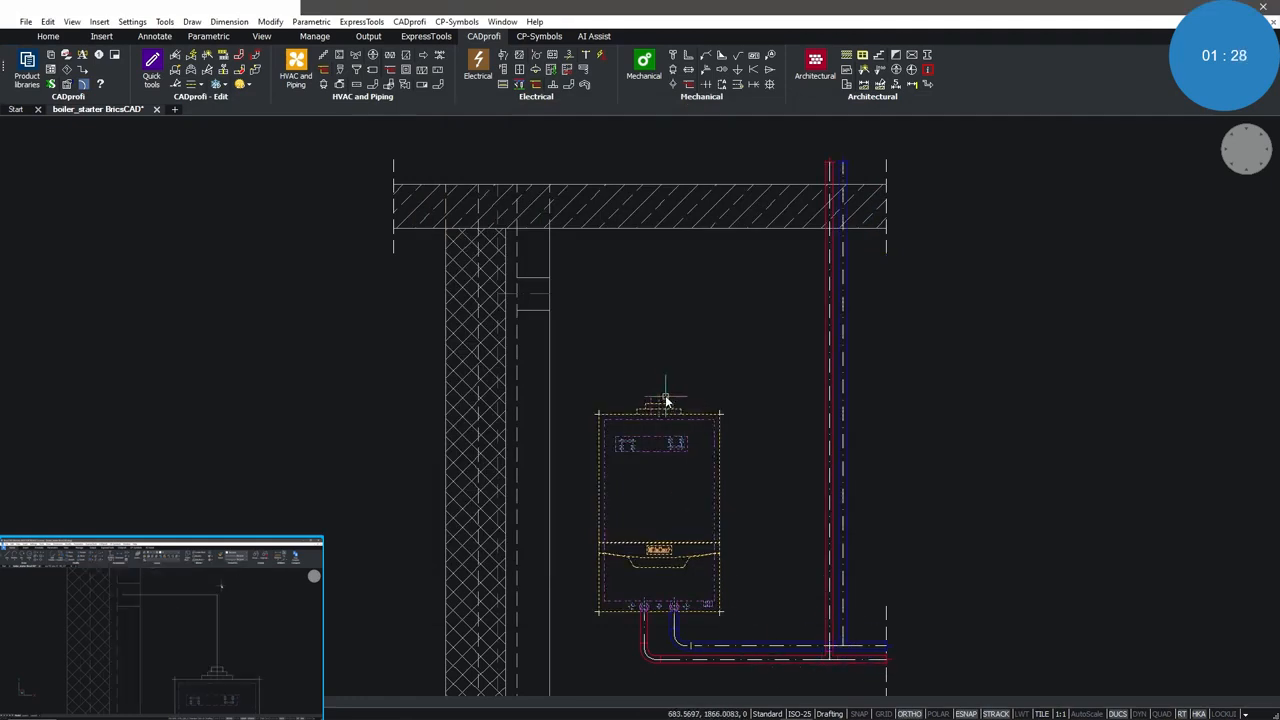
{"action": "double_click", "coordinate": [666, 398]}
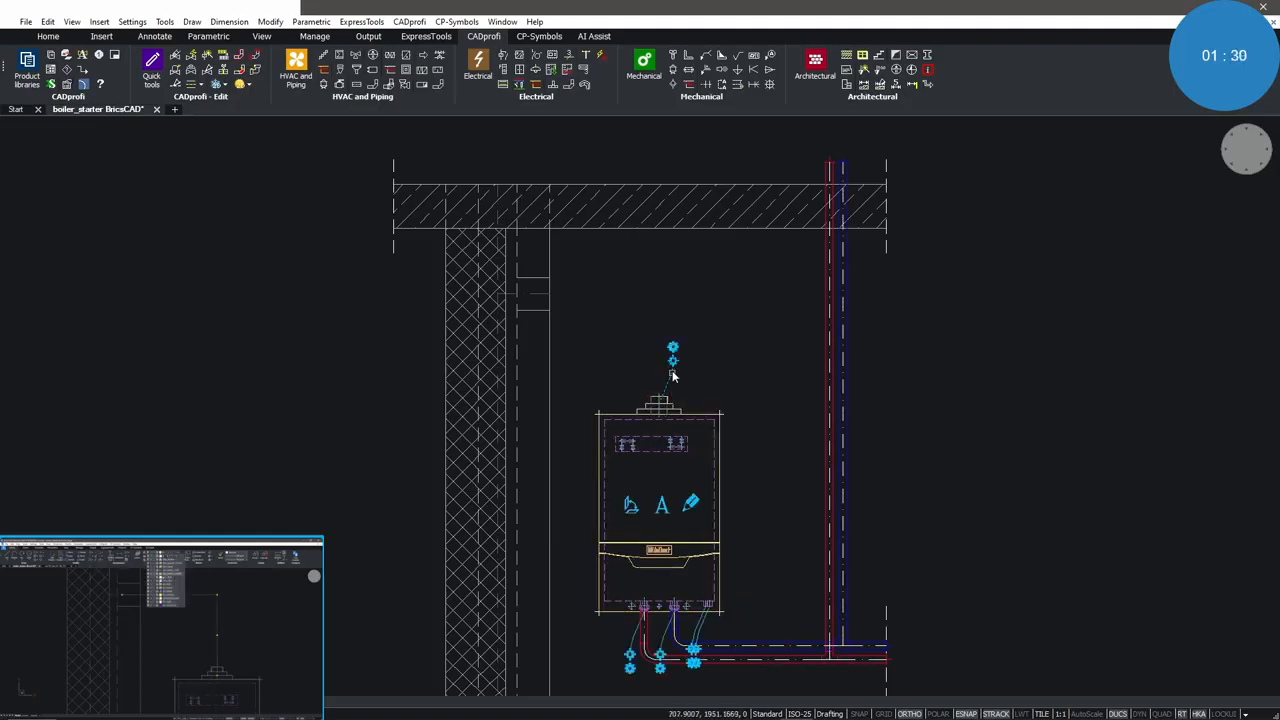
{"action": "left_click", "coordinate": [673, 360]}
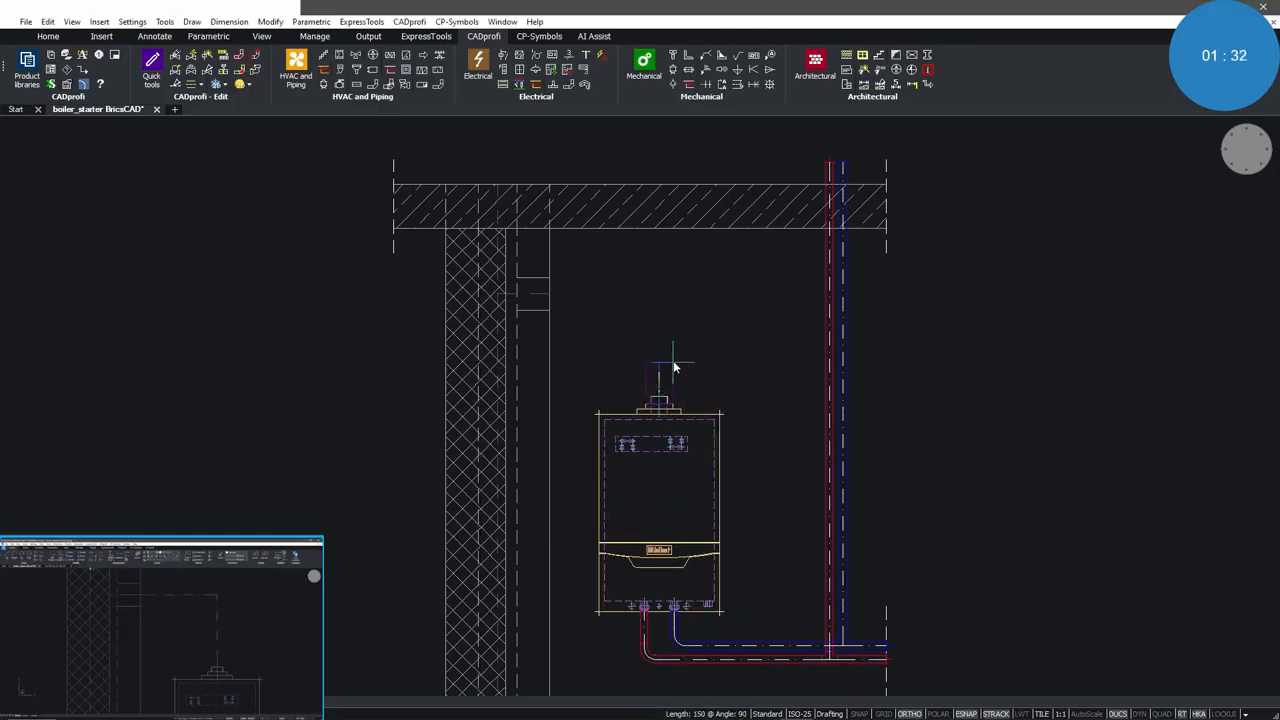
{"action": "left_click", "coordinate": [615, 293]}
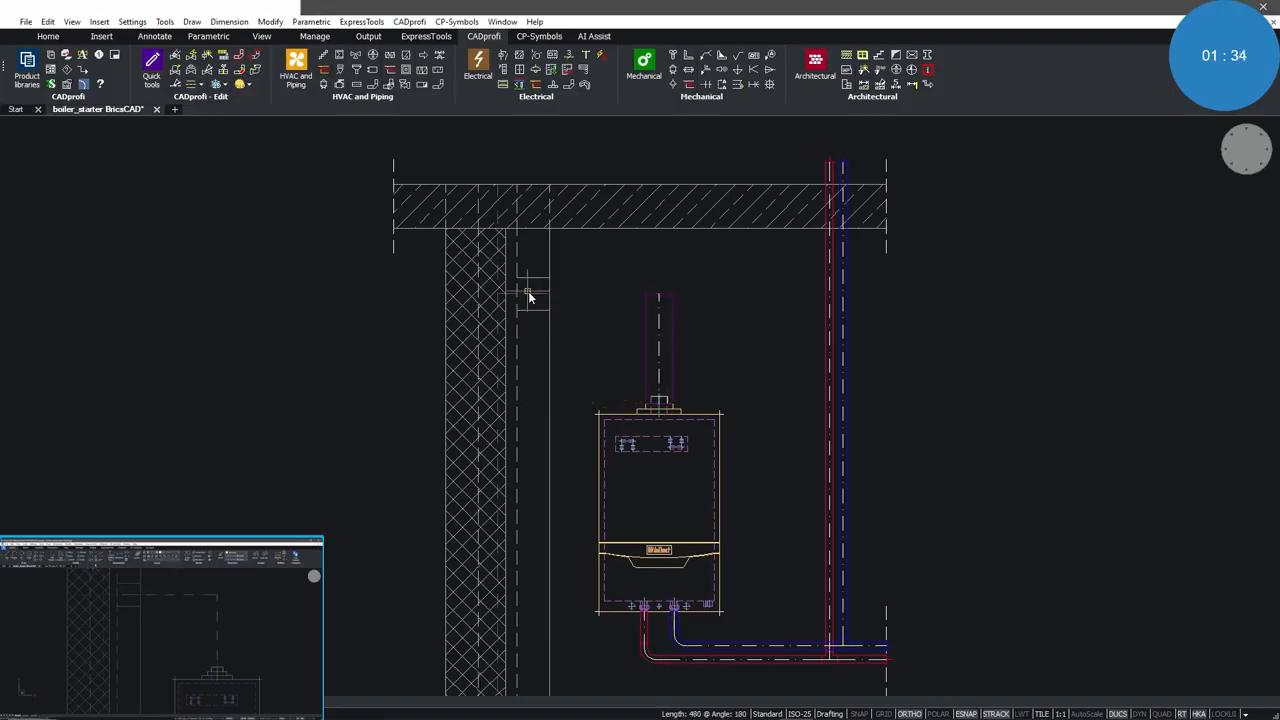
{"action": "left_click", "coordinate": [530, 297]}
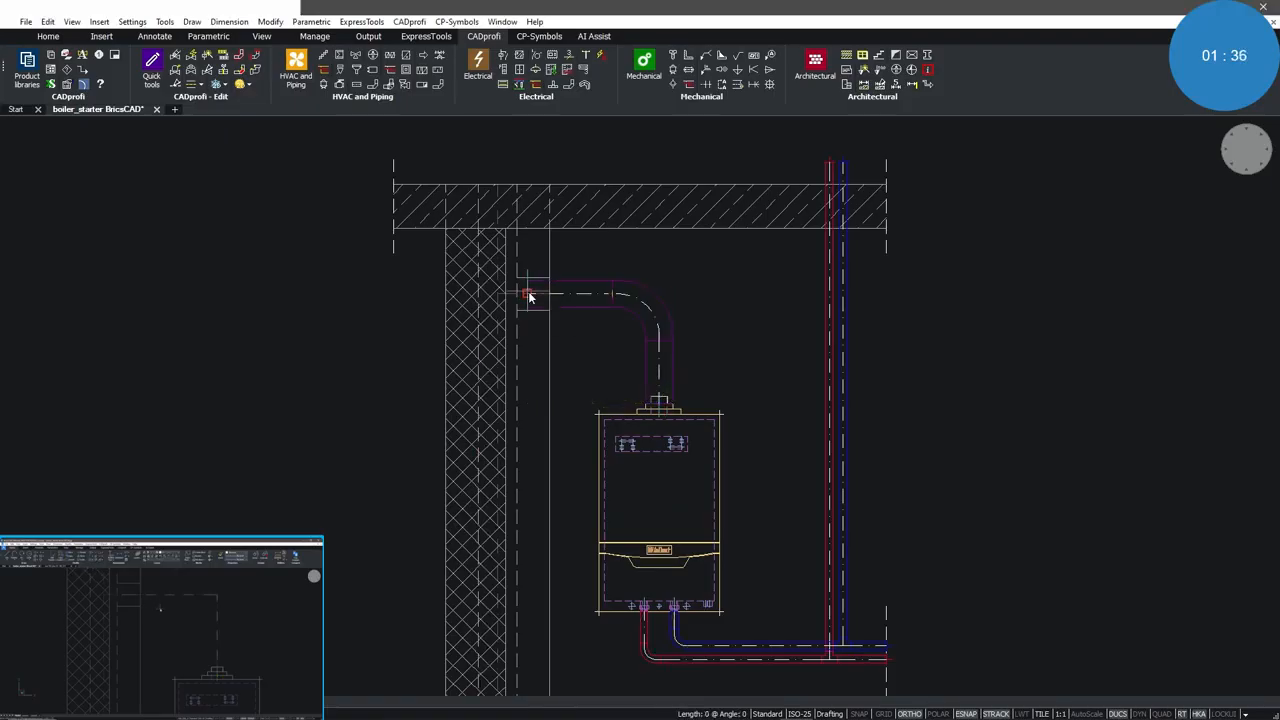
{"action": "left_click", "coordinate": [634, 316]}
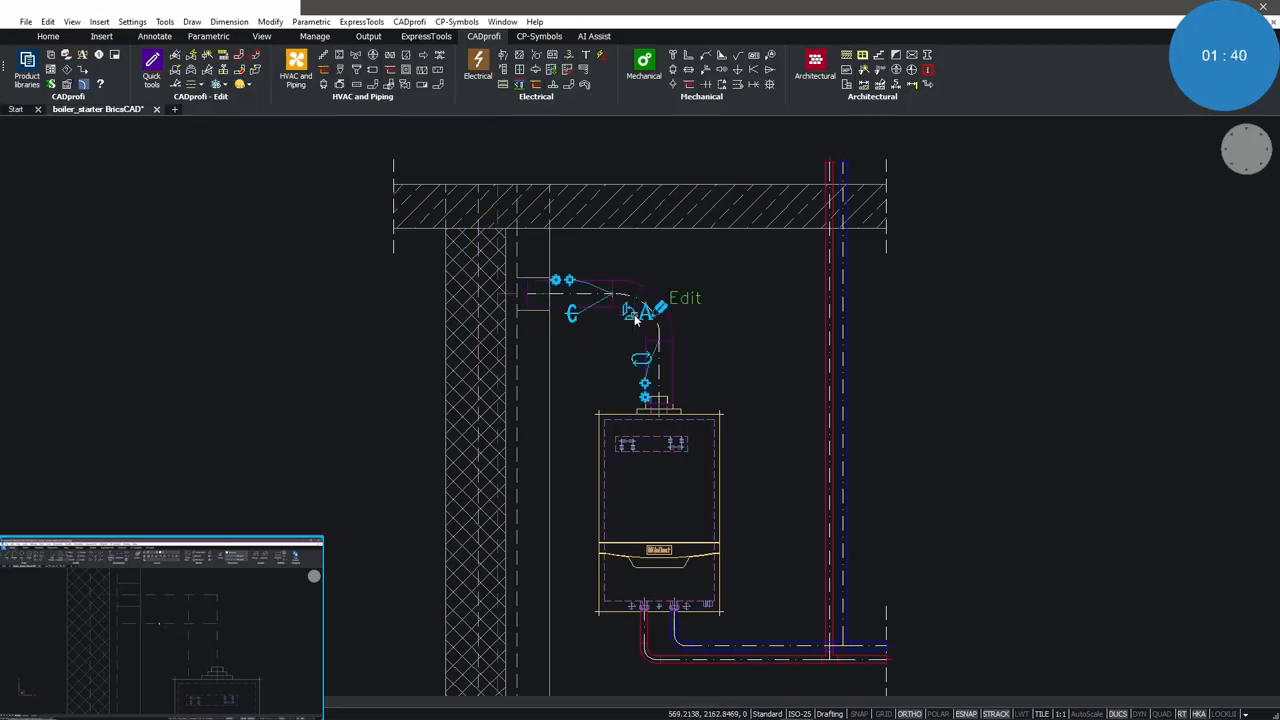
{"action": "left_click", "coordinate": [632, 358]}
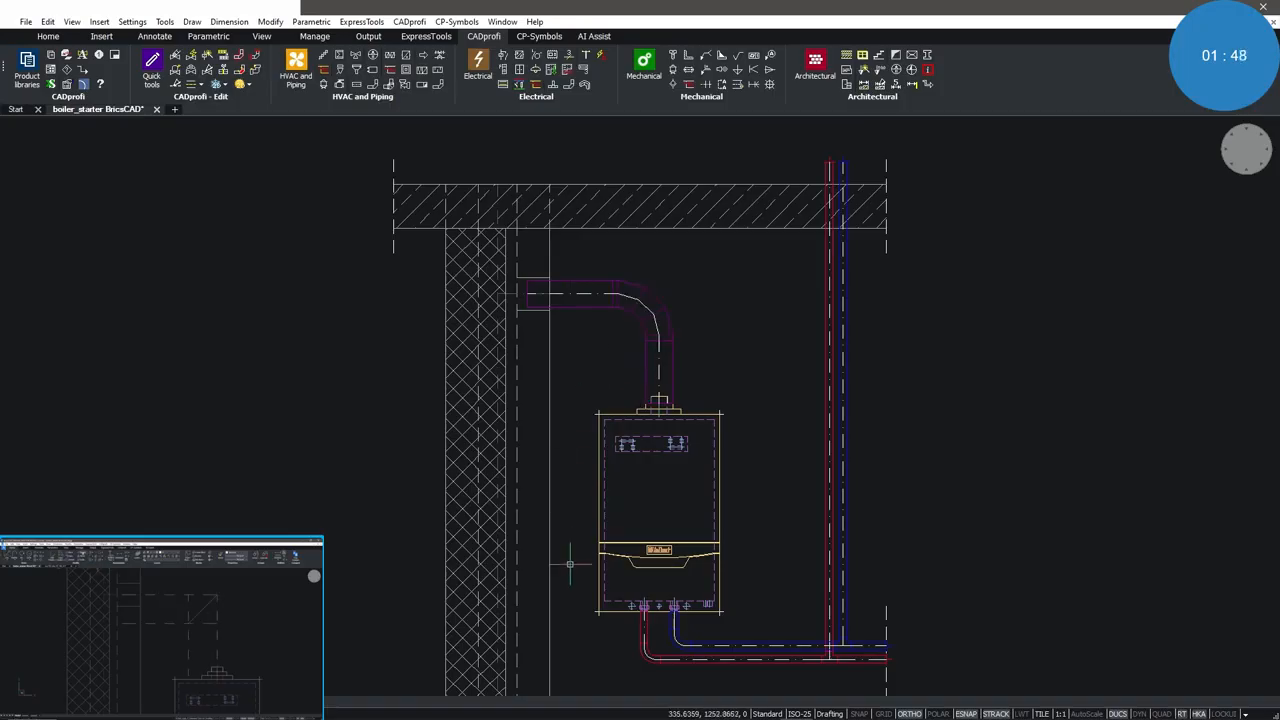
Insert a 3/4'' threaded in-out ball valve in View 1 on the supply pipe directly below the boiler connection, handle pointing down
{"action": "key", "text": "F3"}
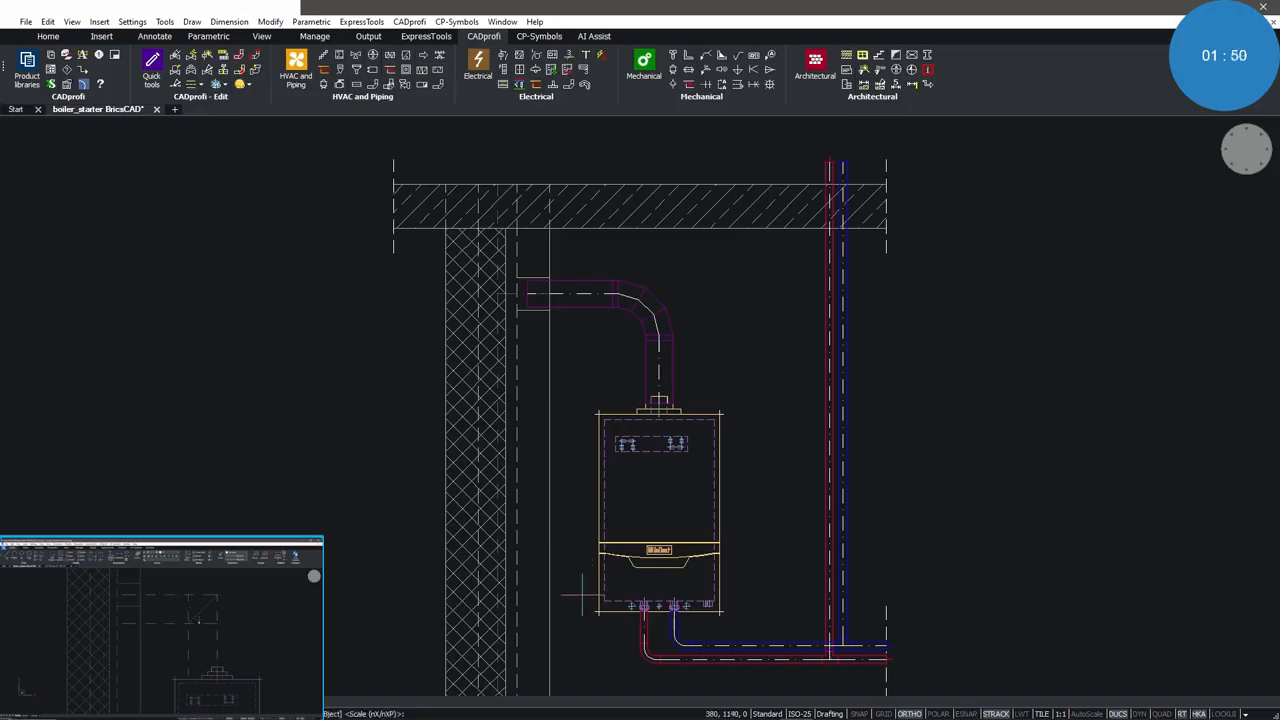
{"action": "left_click", "coordinate": [583, 598]}
{"action": "left_click", "coordinate": [742, 643]}
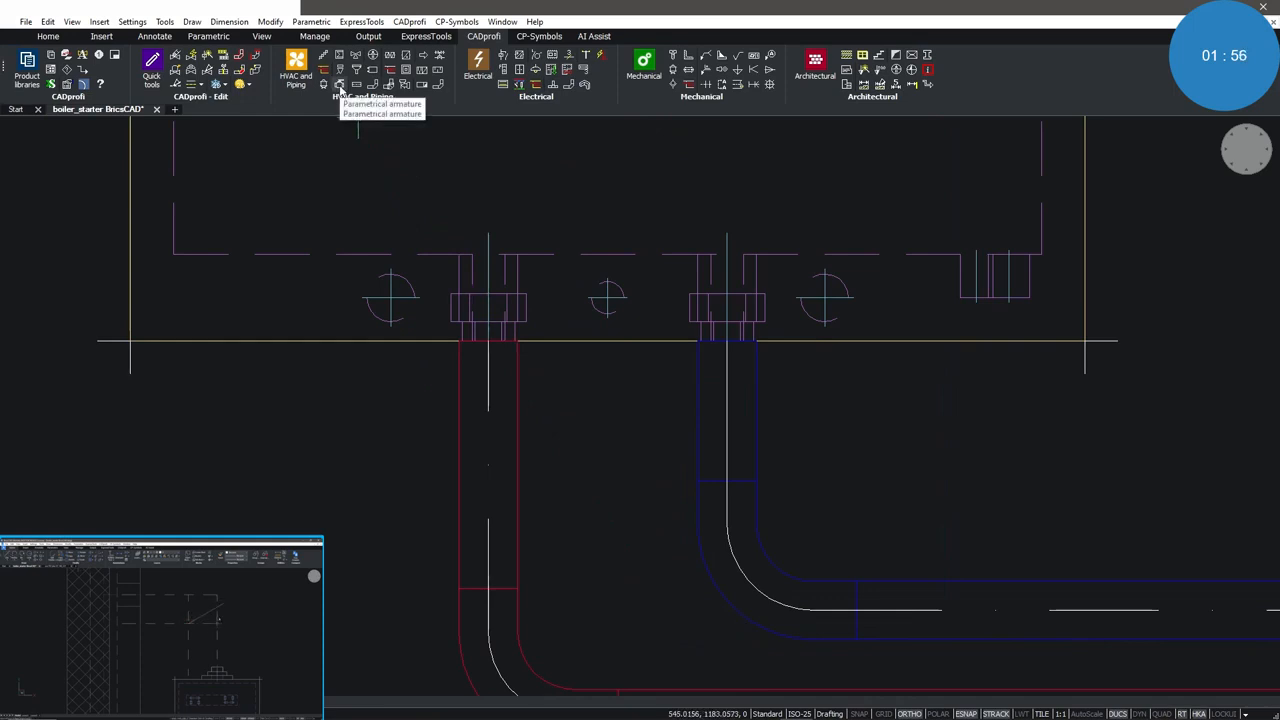
{"action": "left_click", "coordinate": [340, 86]}
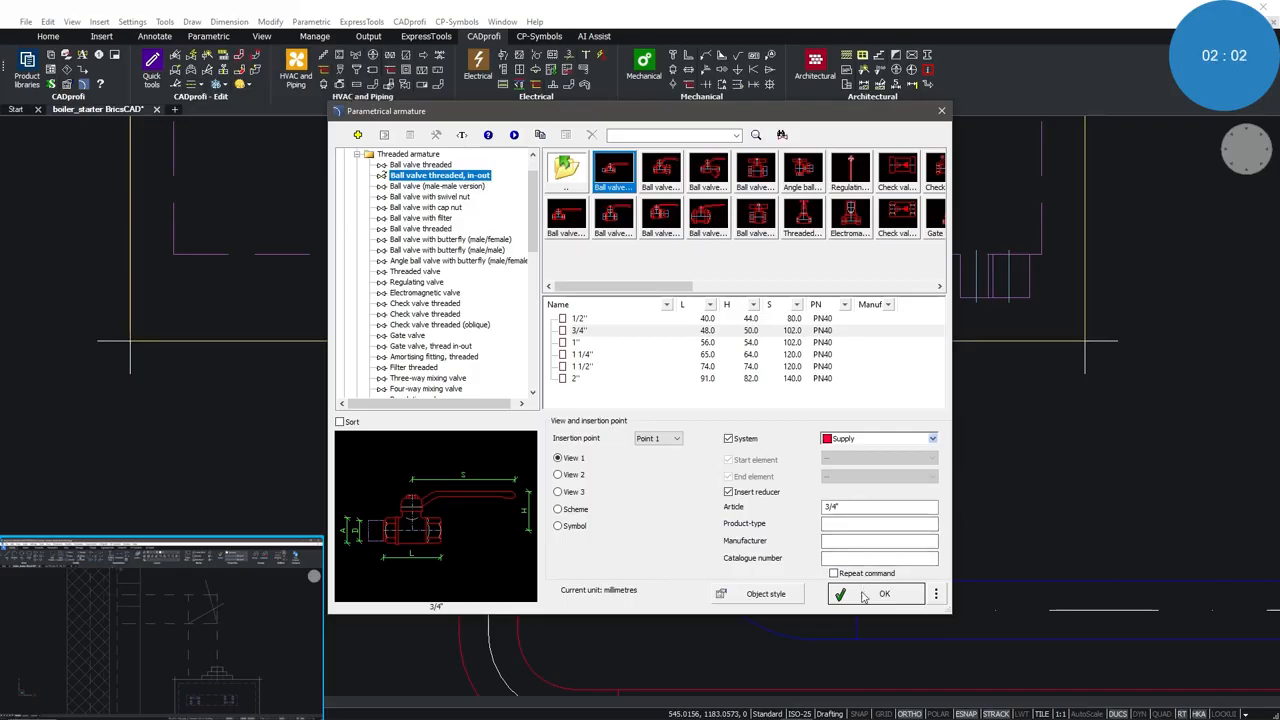
{"action": "left_click", "coordinate": [862, 594]}
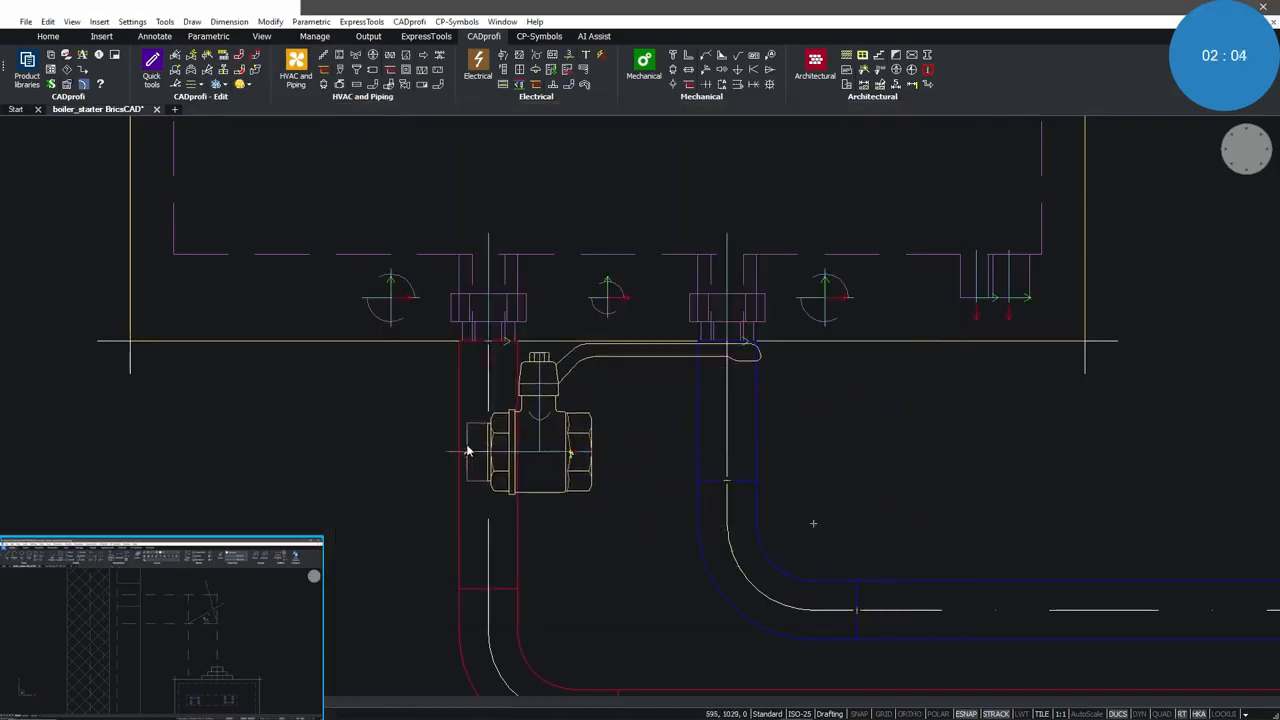
{"action": "left_click", "coordinate": [488, 341]}
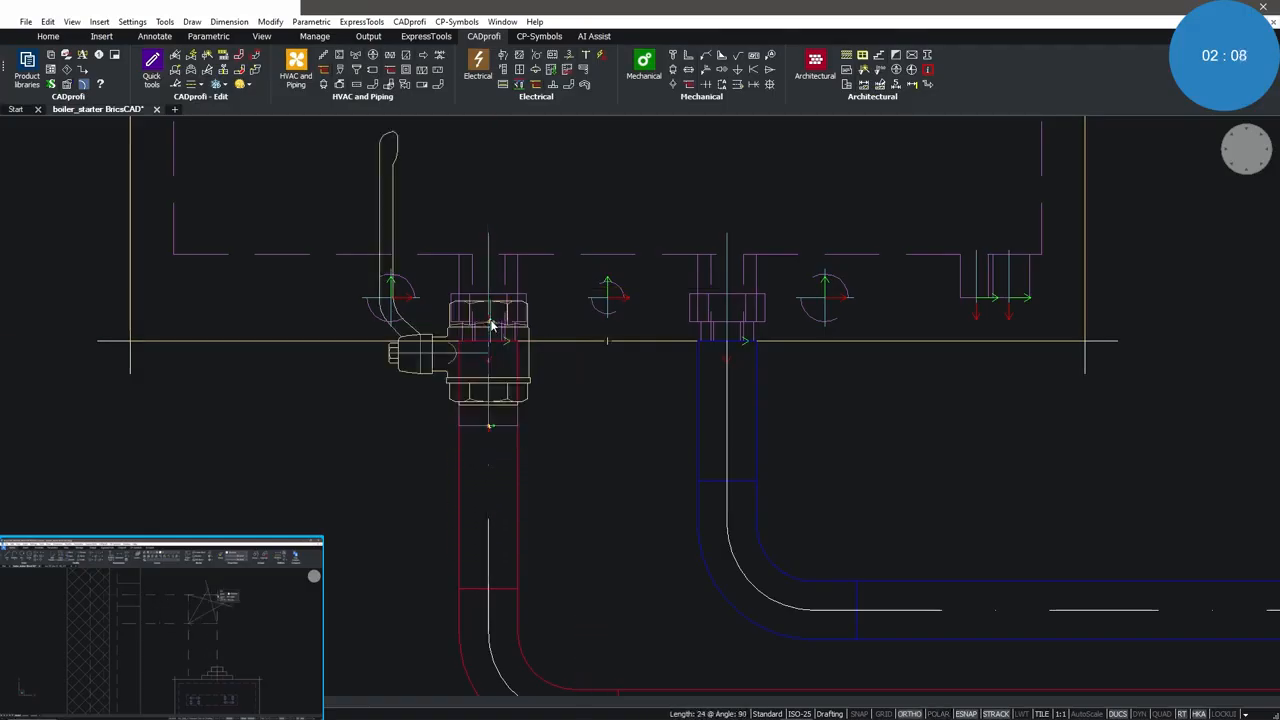
{"action": "left_click", "coordinate": [331, 493]}
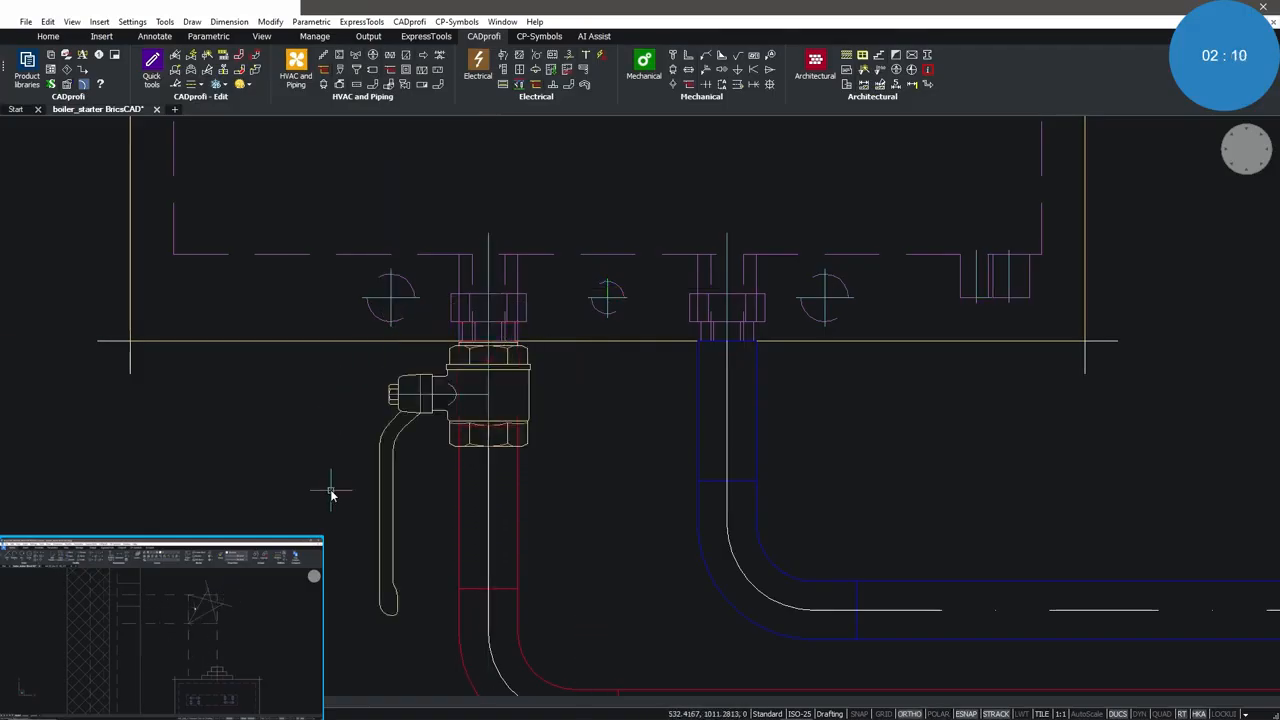
Insert View 2 of the supply ball valve on the return pipe directly below the boiler connection, handle pointing down
{"action": "left_click", "coordinate": [436, 414]}
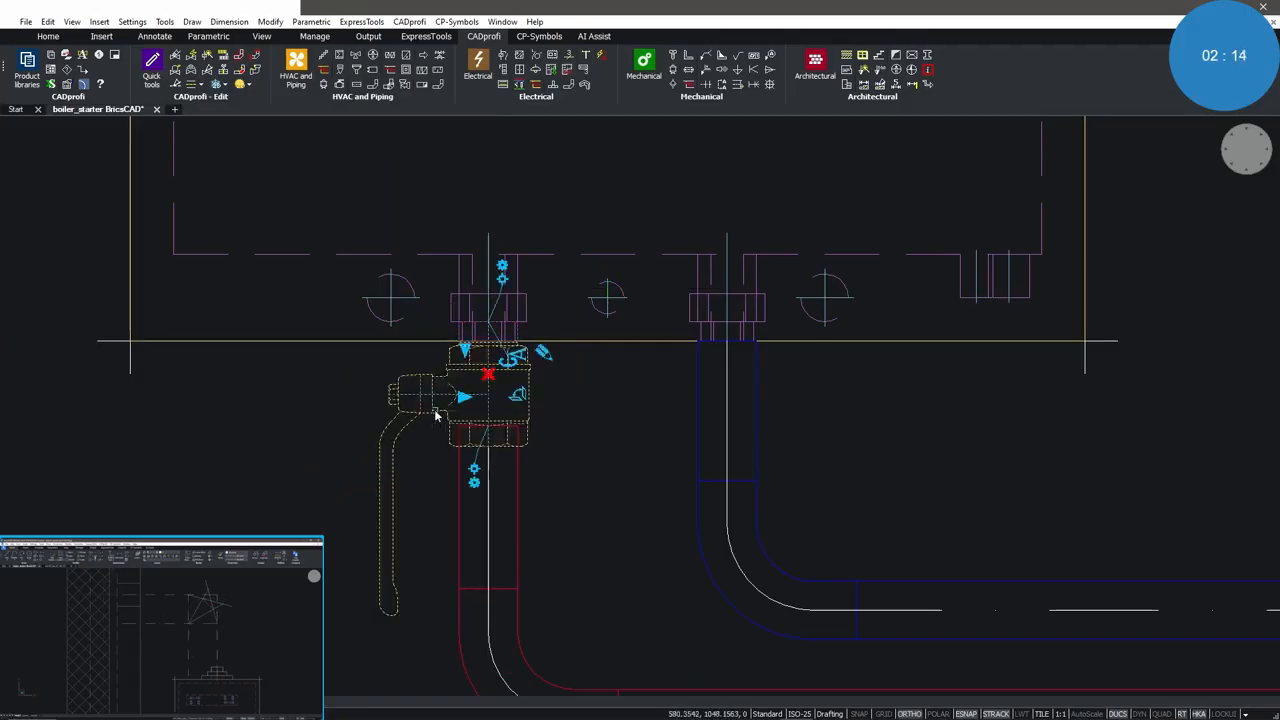
{"action": "left_click", "coordinate": [516, 399]}
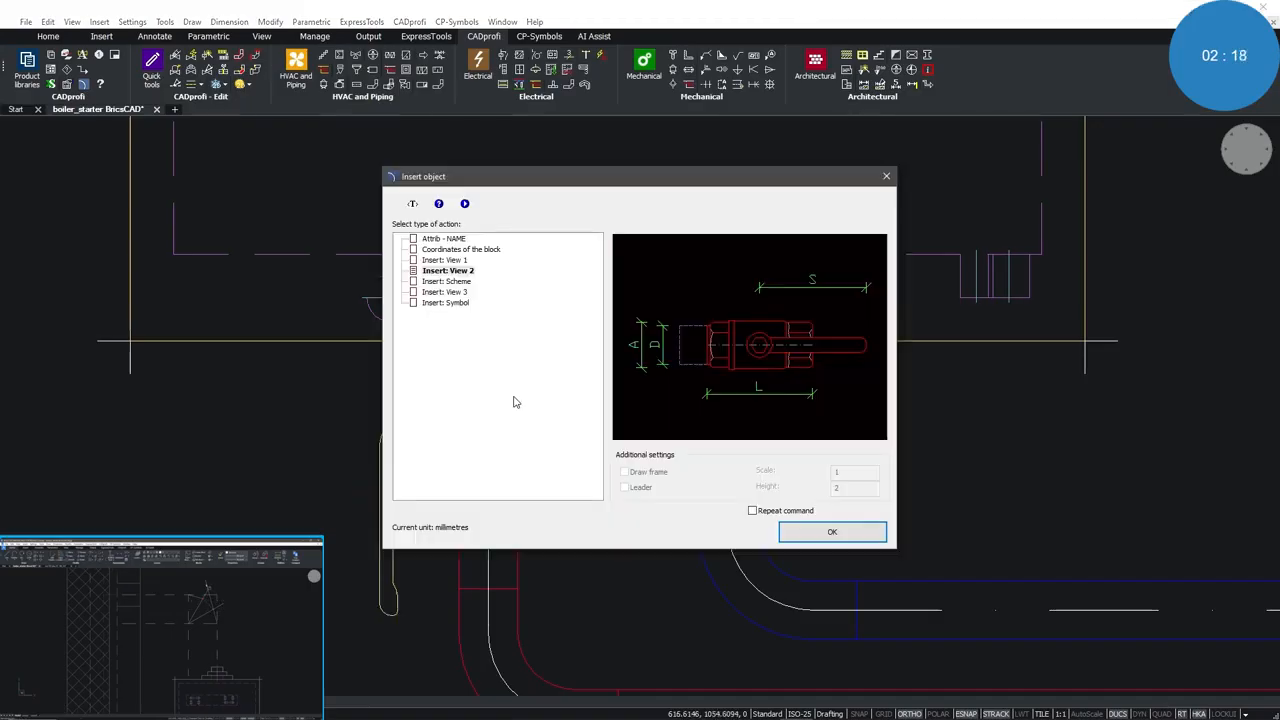
{"action": "left_click", "coordinate": [805, 525]}
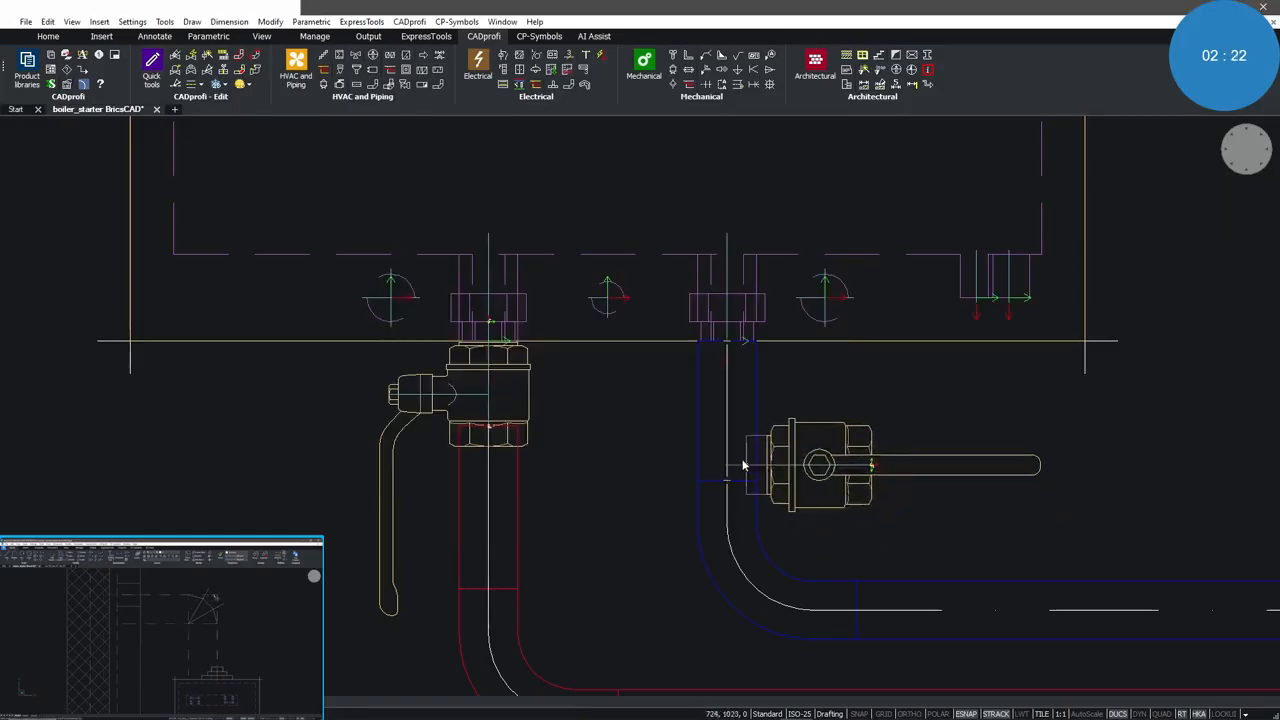
{"action": "left_click", "coordinate": [701, 392]}
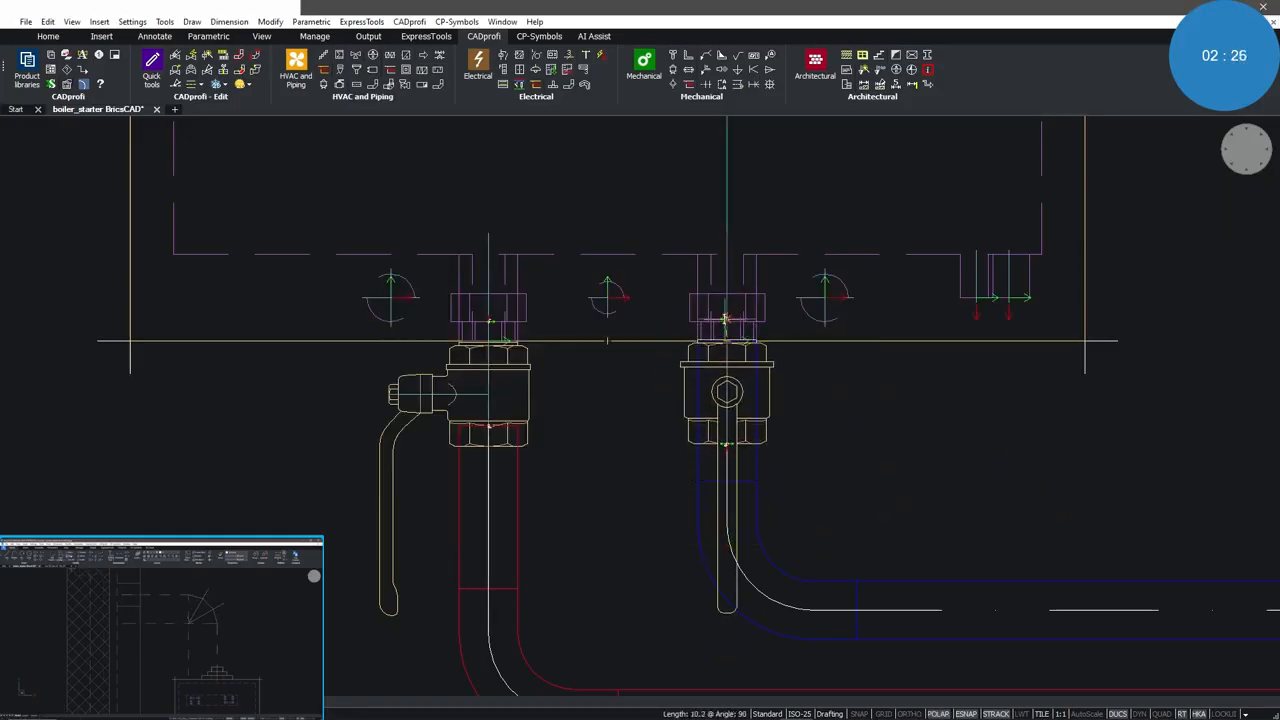
{"action": "left_click", "coordinate": [726, 321]}
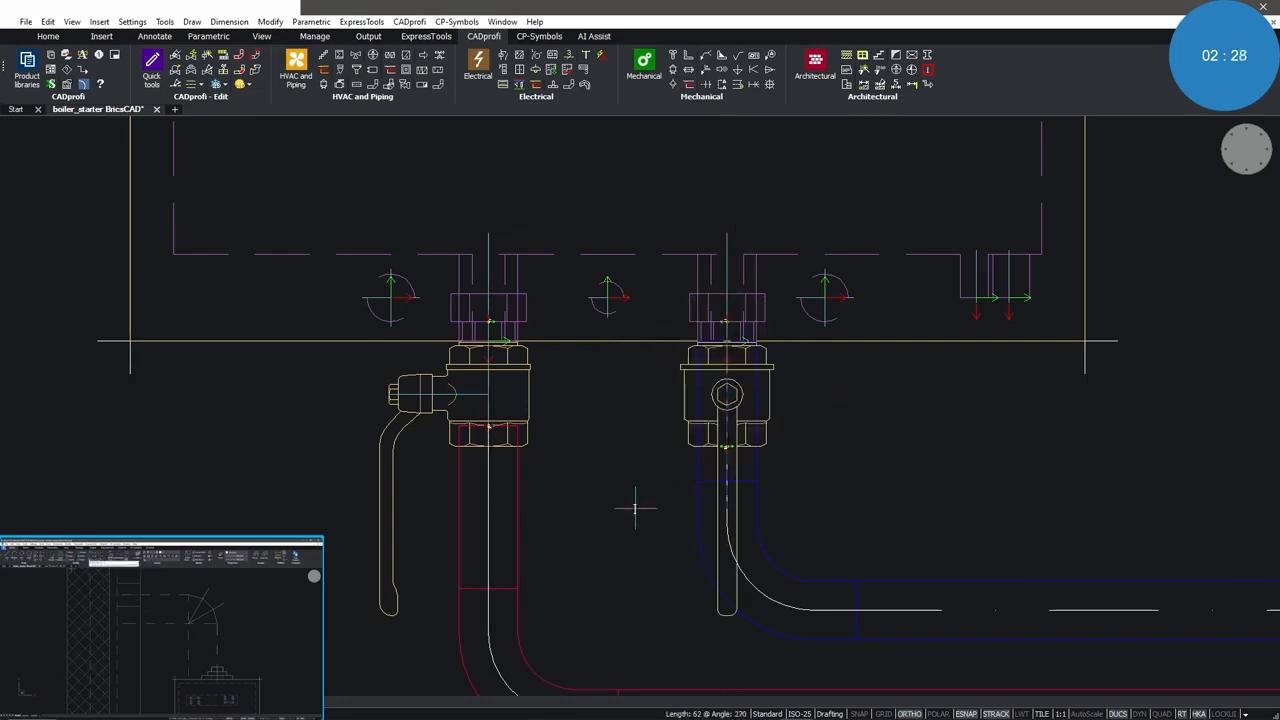
{"action": "left_click", "coordinate": [635, 509]}
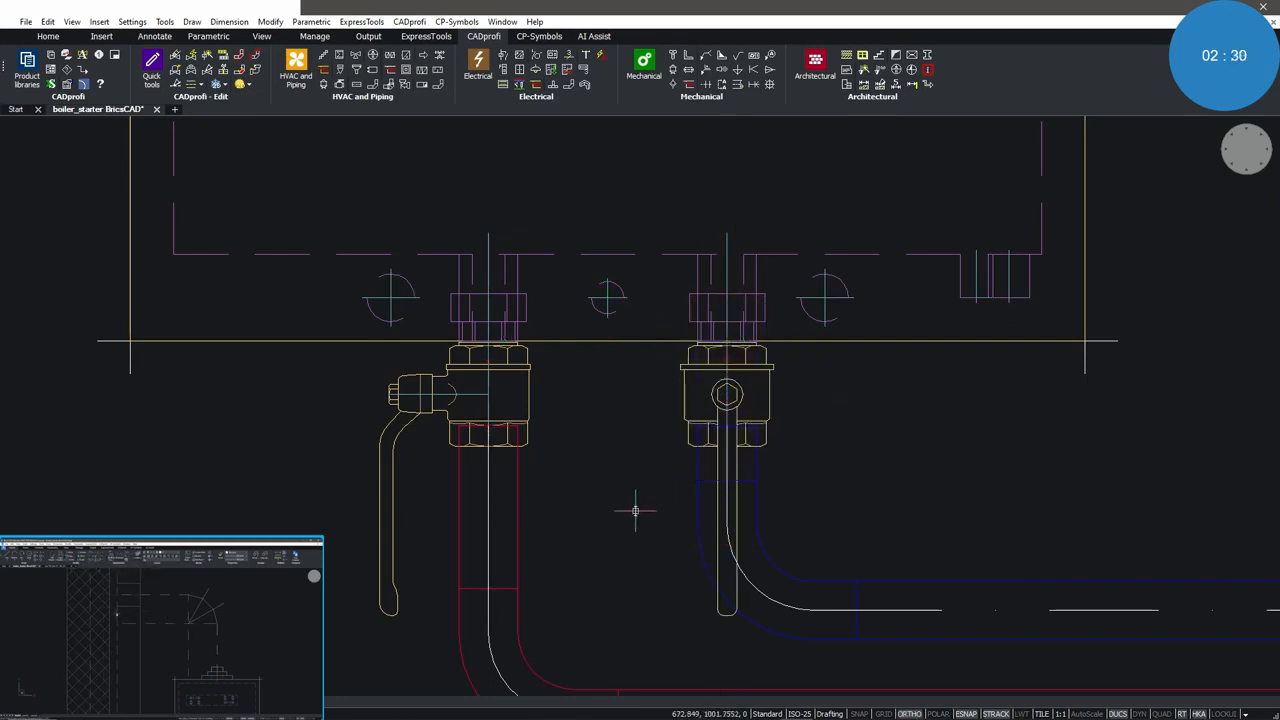
Apply 5 mm insulation to the selected supply and return pipes and fittings in the front view
{"action": "scroll", "coordinate": [617, 528], "scroll_direction": "down", "scroll_amount": 6}
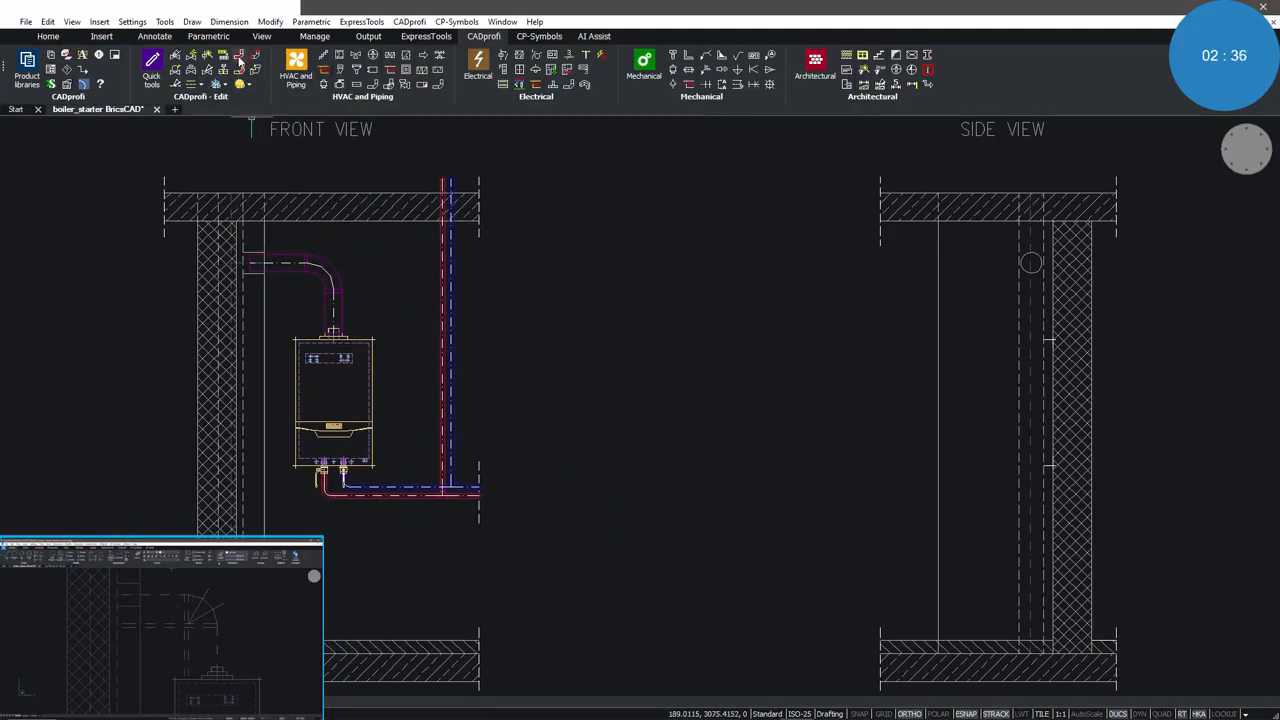
{"action": "left_click", "coordinate": [239, 58]}
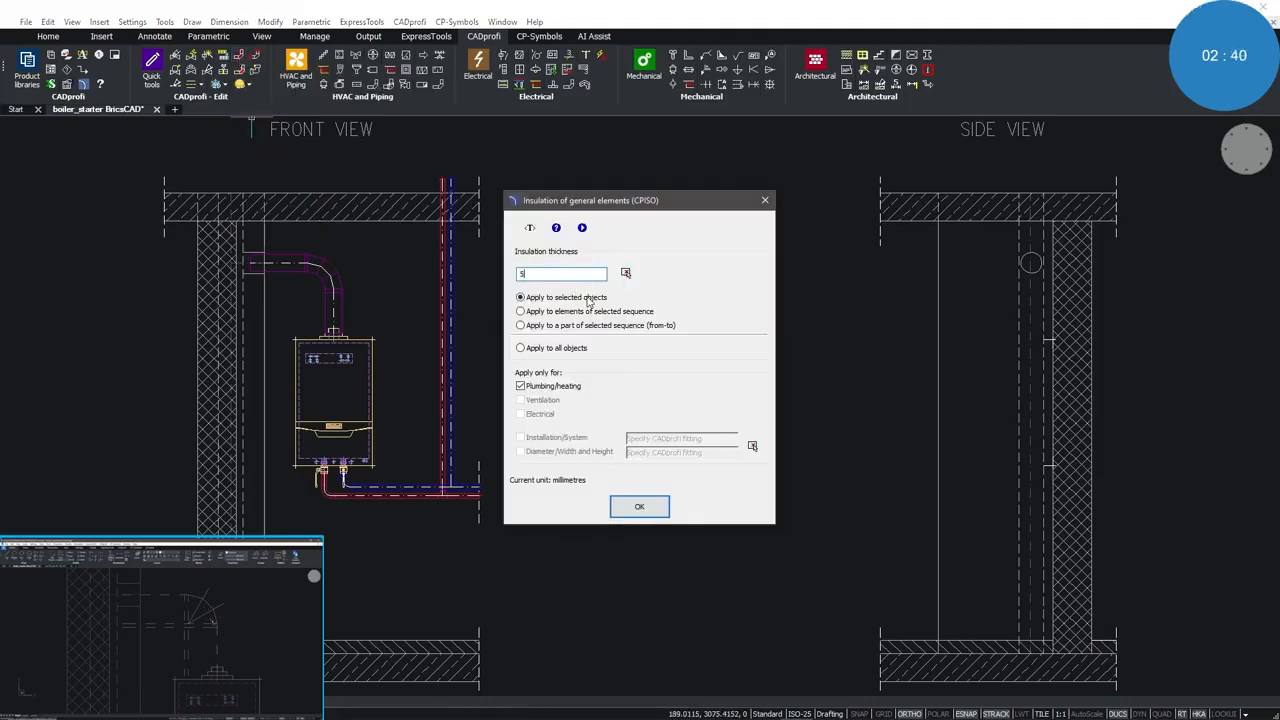
{"action": "left_click", "coordinate": [646, 506]}
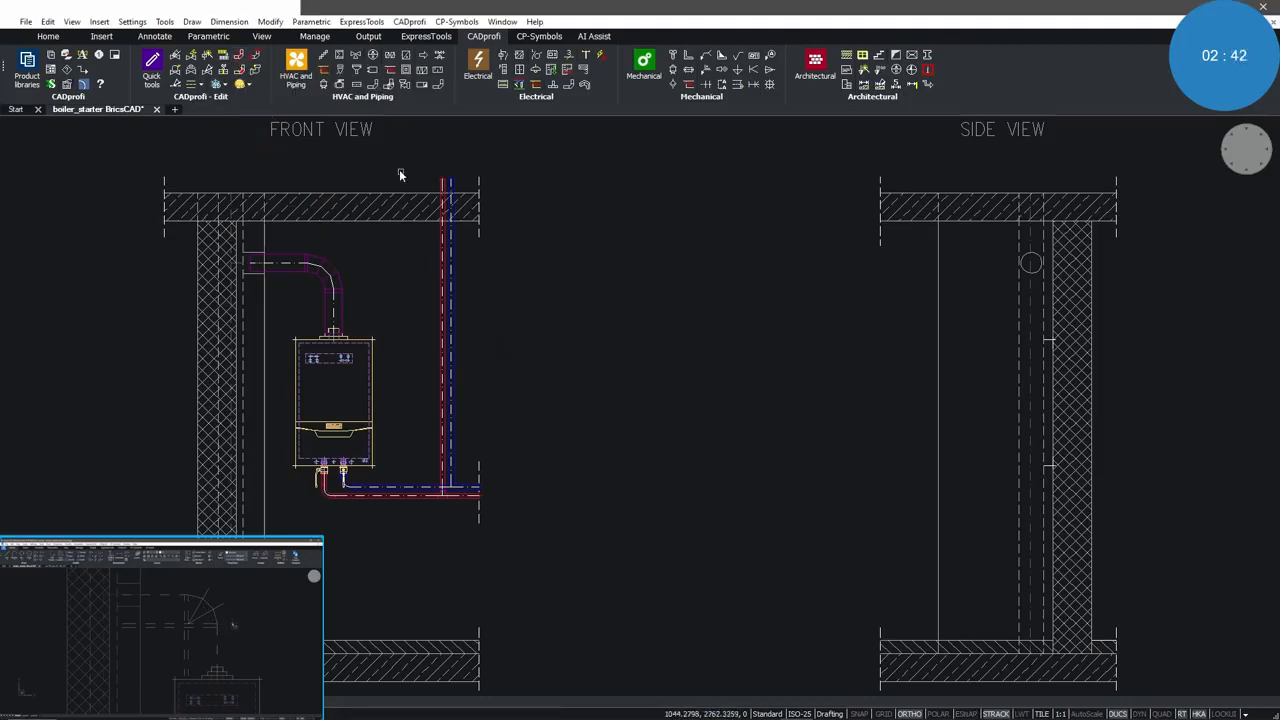
{"action": "left_click_drag", "start_coordinate": [381, 168], "coordinate": [584, 558]}
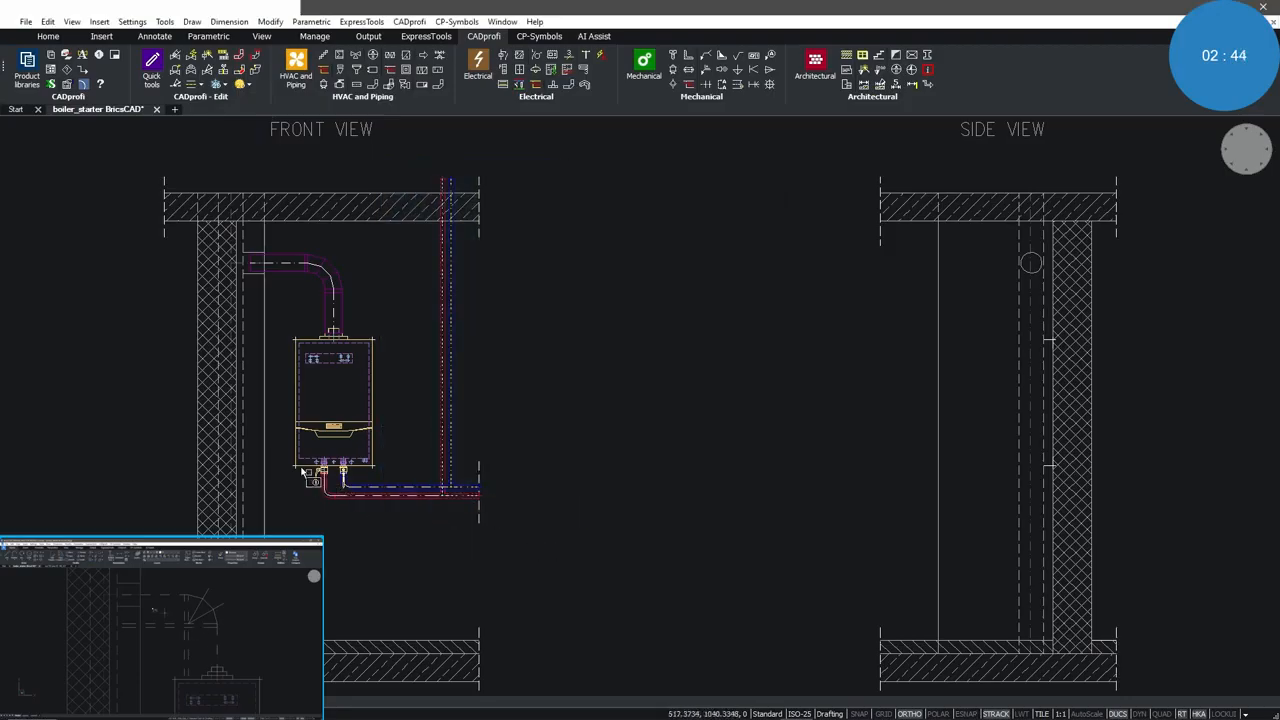
{"action": "left_click_drag", "start_coordinate": [271, 454], "coordinate": [496, 540]}
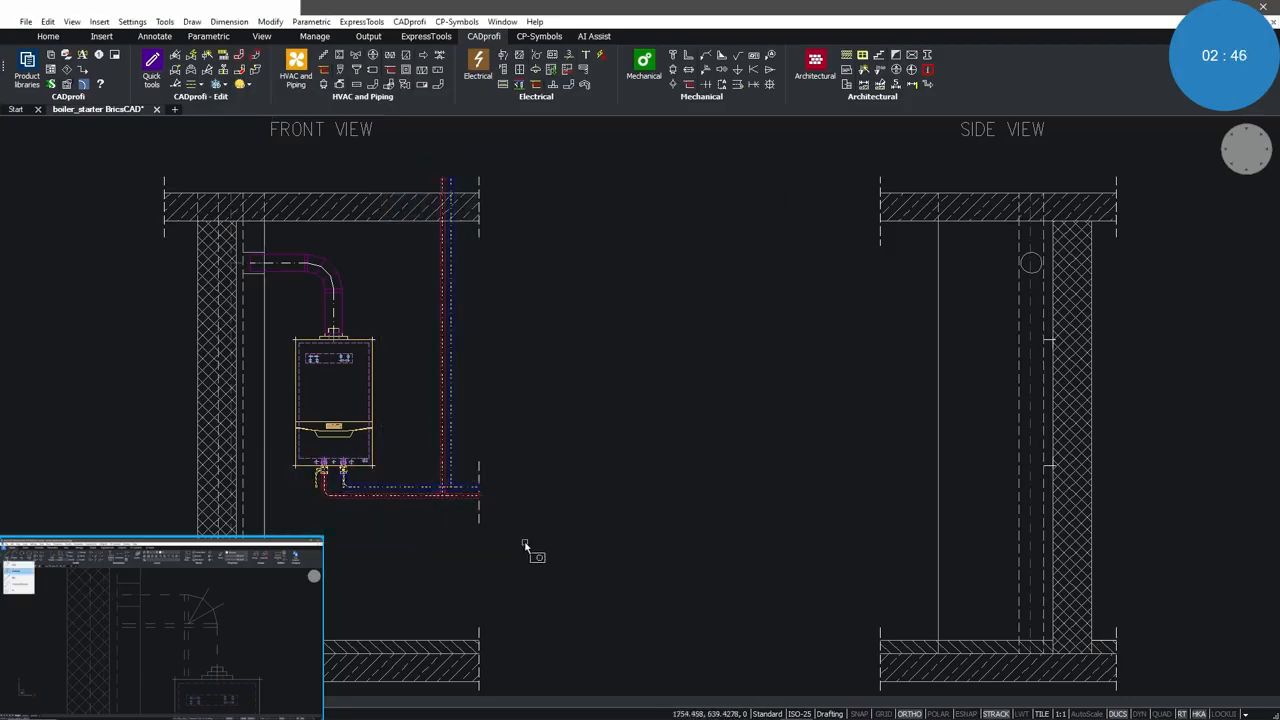
{"action": "key", "text": "Return"}
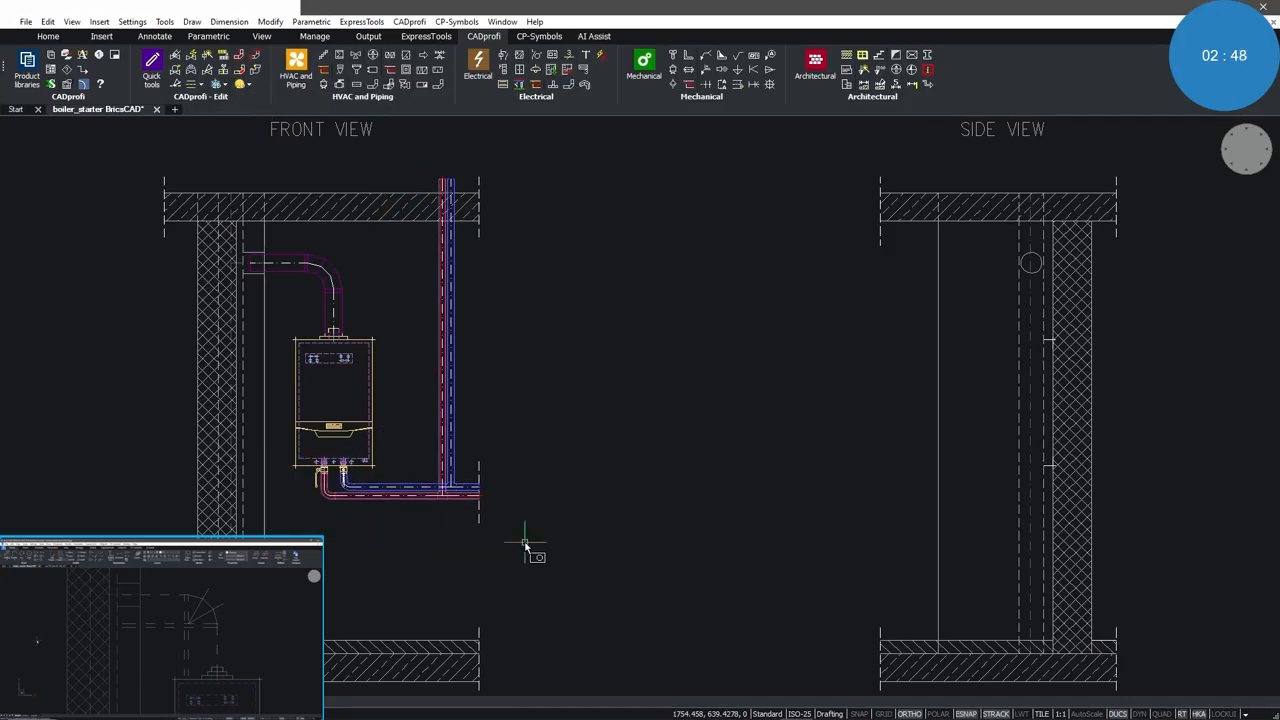
Insert the boiler's Right side view against the wall in the side view, level with the front-view boiler
{"action": "left_click", "coordinate": [376, 398]}
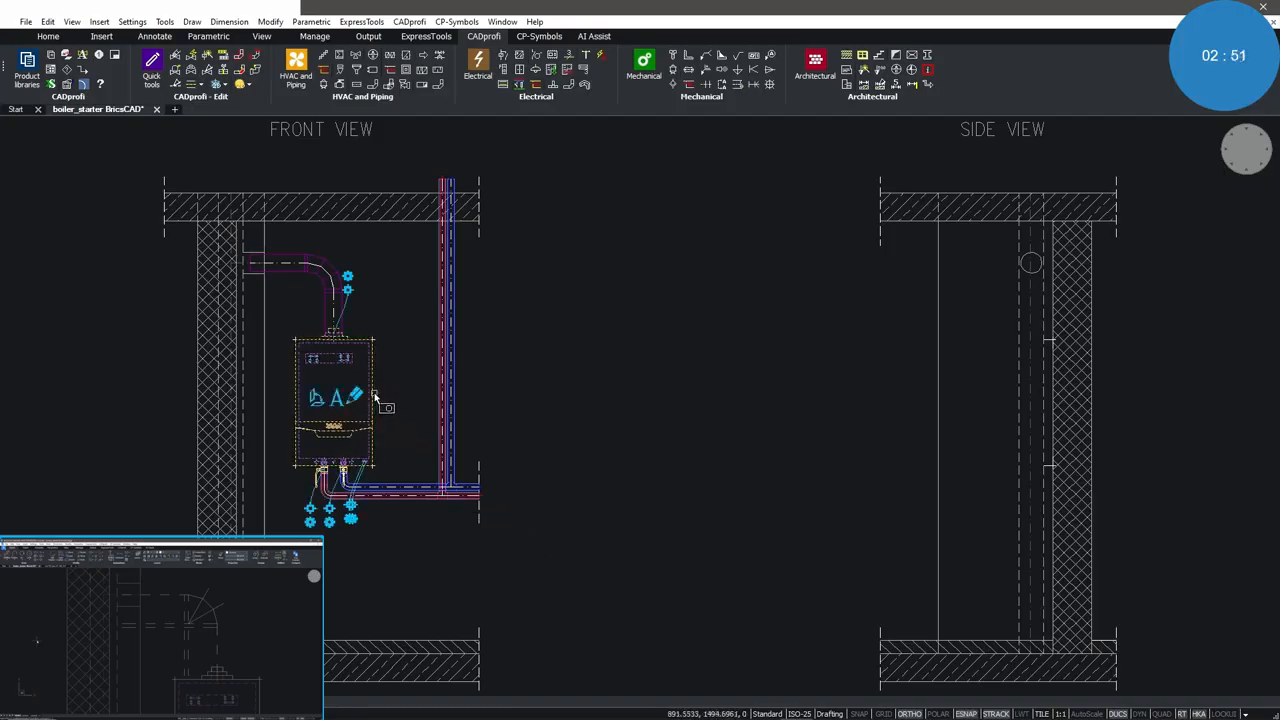
{"action": "left_click", "coordinate": [316, 398]}
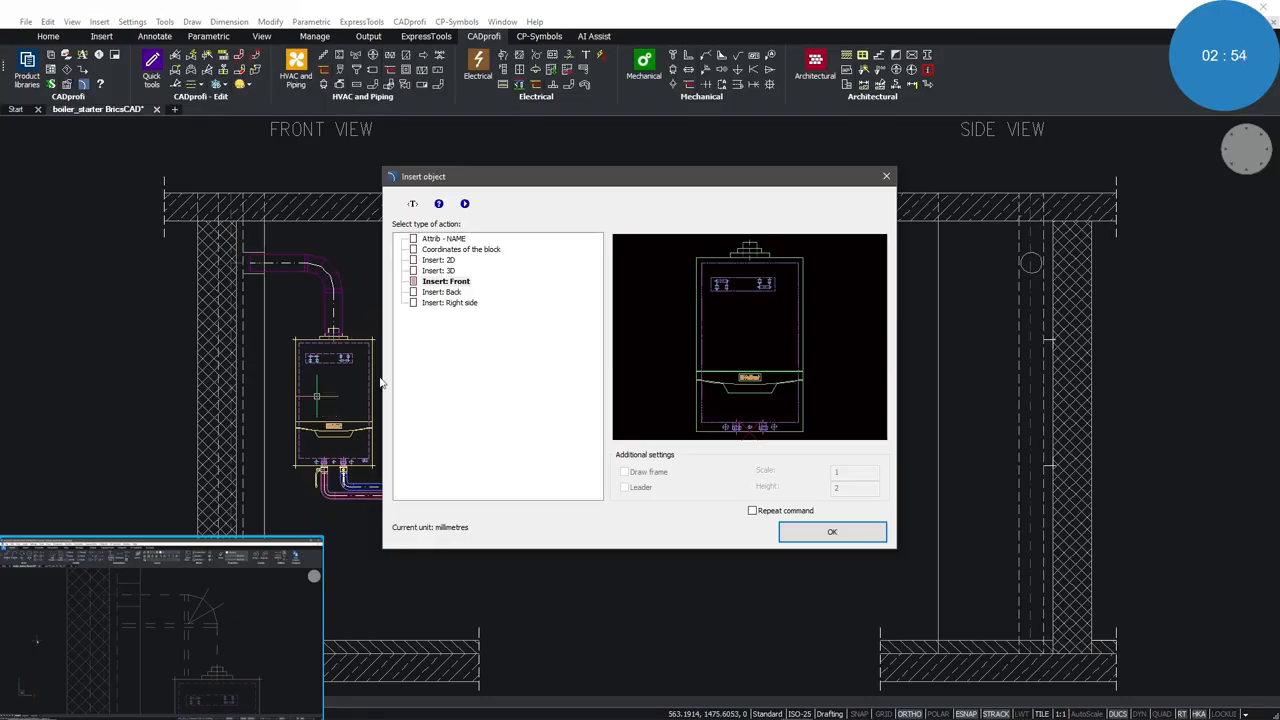
{"action": "left_click", "coordinate": [445, 292]}
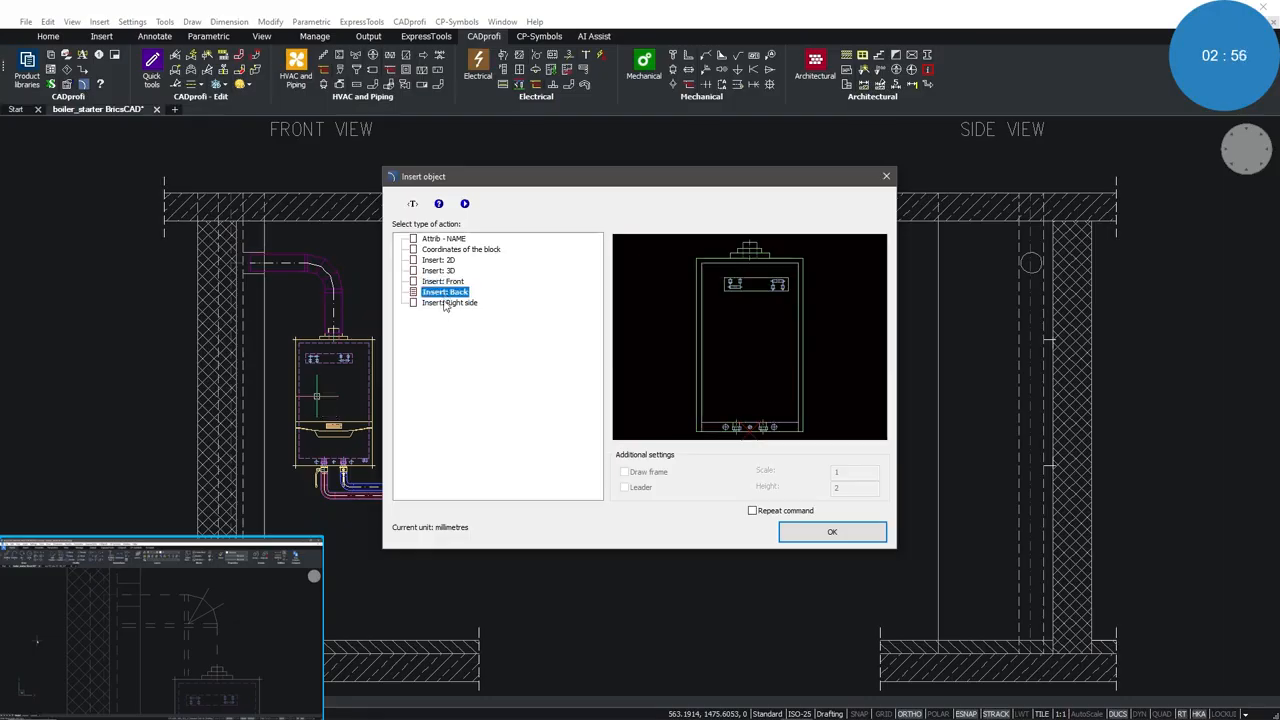
{"action": "left_click", "coordinate": [446, 303]}
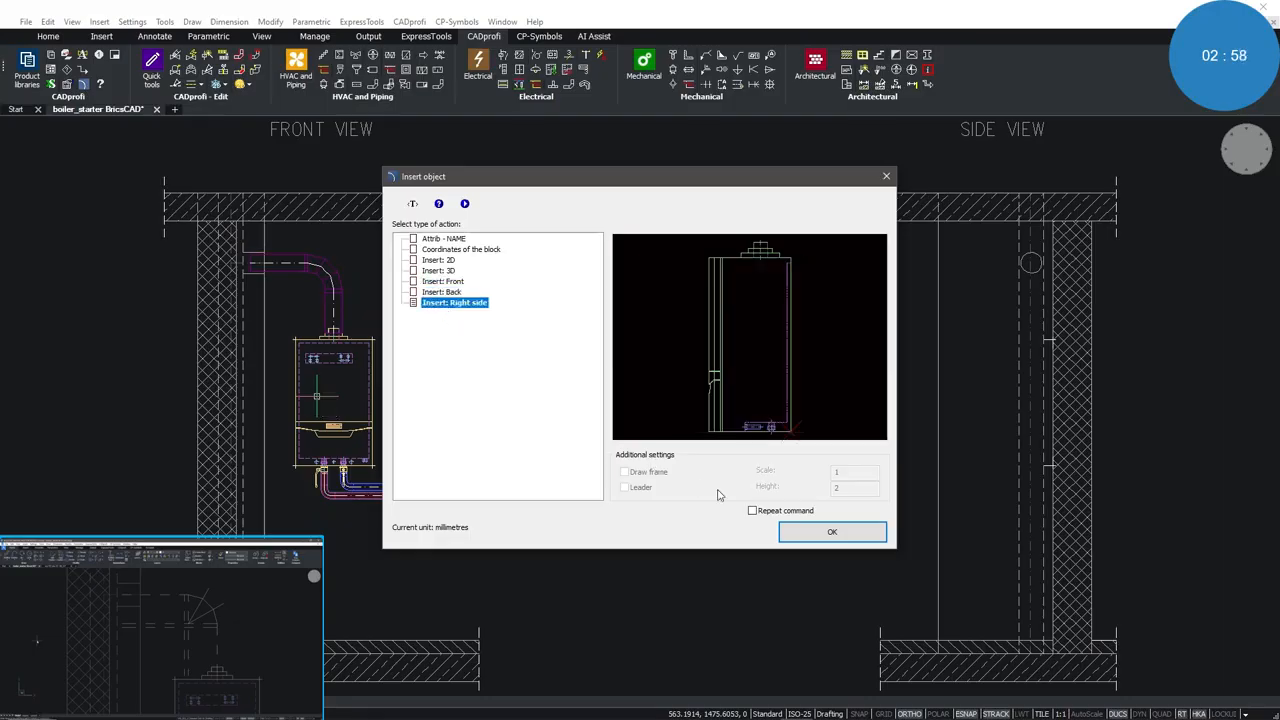
{"action": "left_click", "coordinate": [822, 530]}
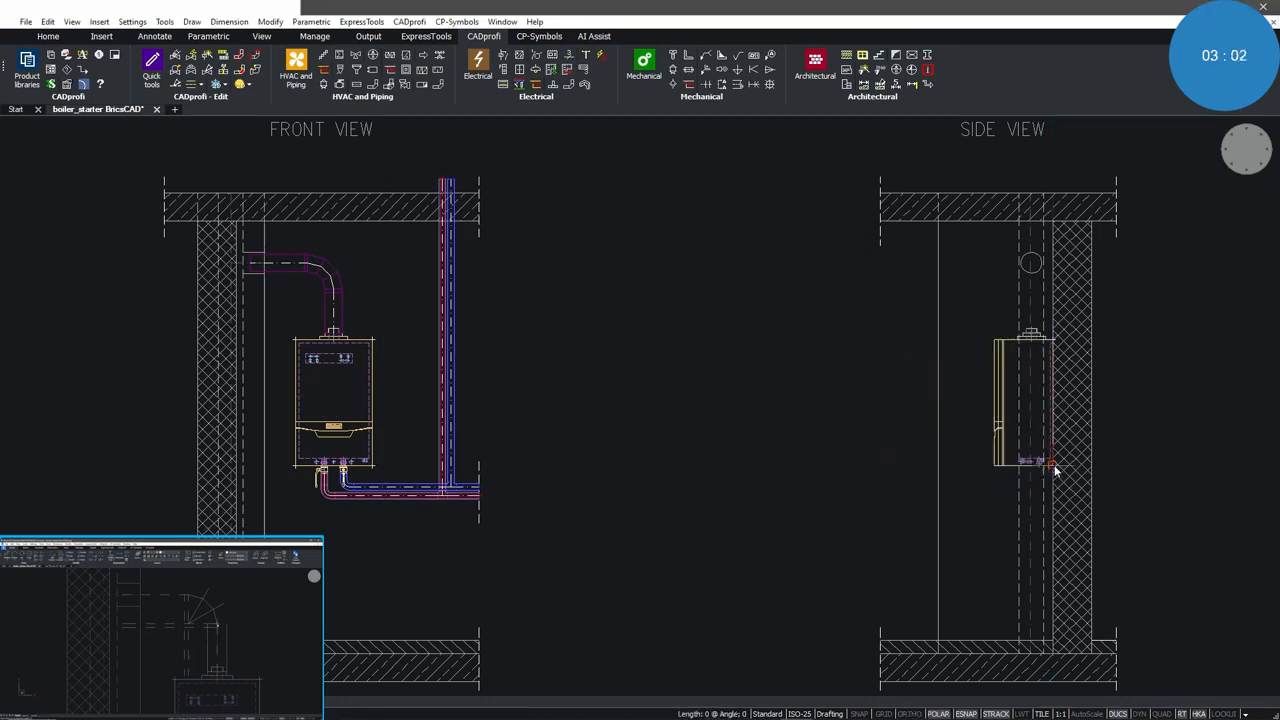
{"action": "left_click", "coordinate": [1056, 470]}
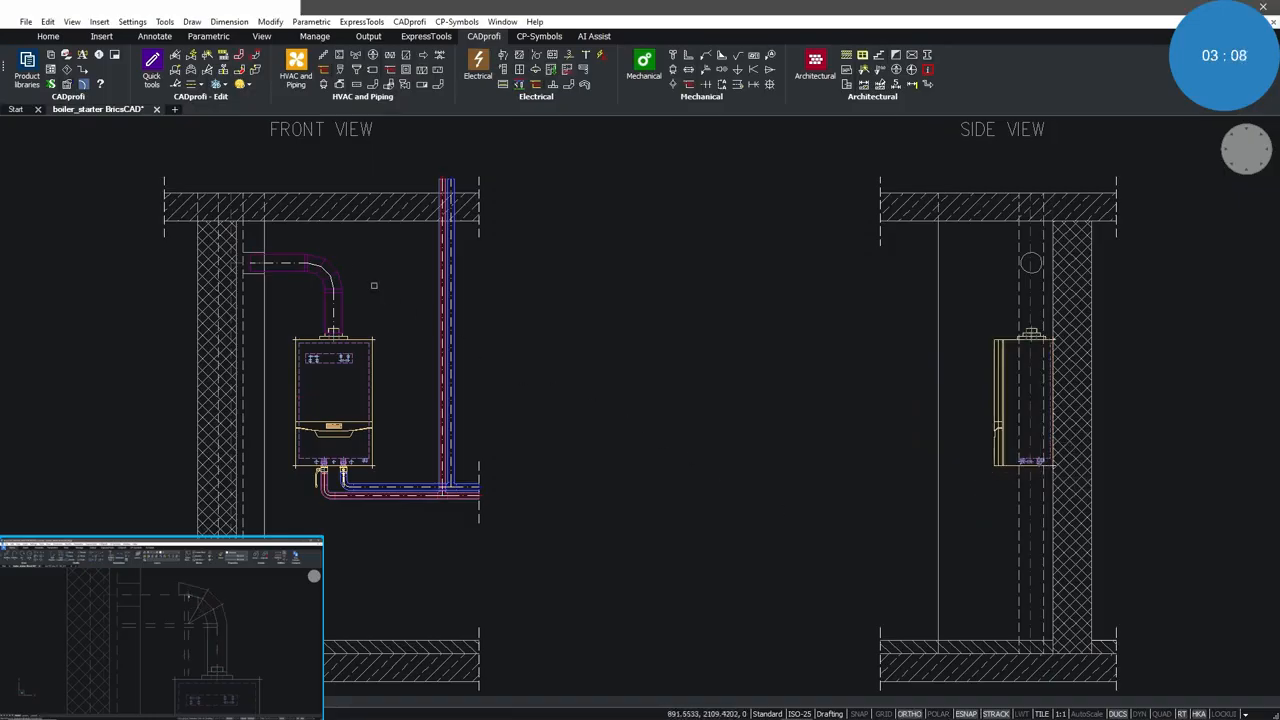
Copy the flue elbow and vertical duct onto the side-view boiler's top outlet, and turn the elbow to its end-on view
{"action": "left_click", "coordinate": [297, 246]}
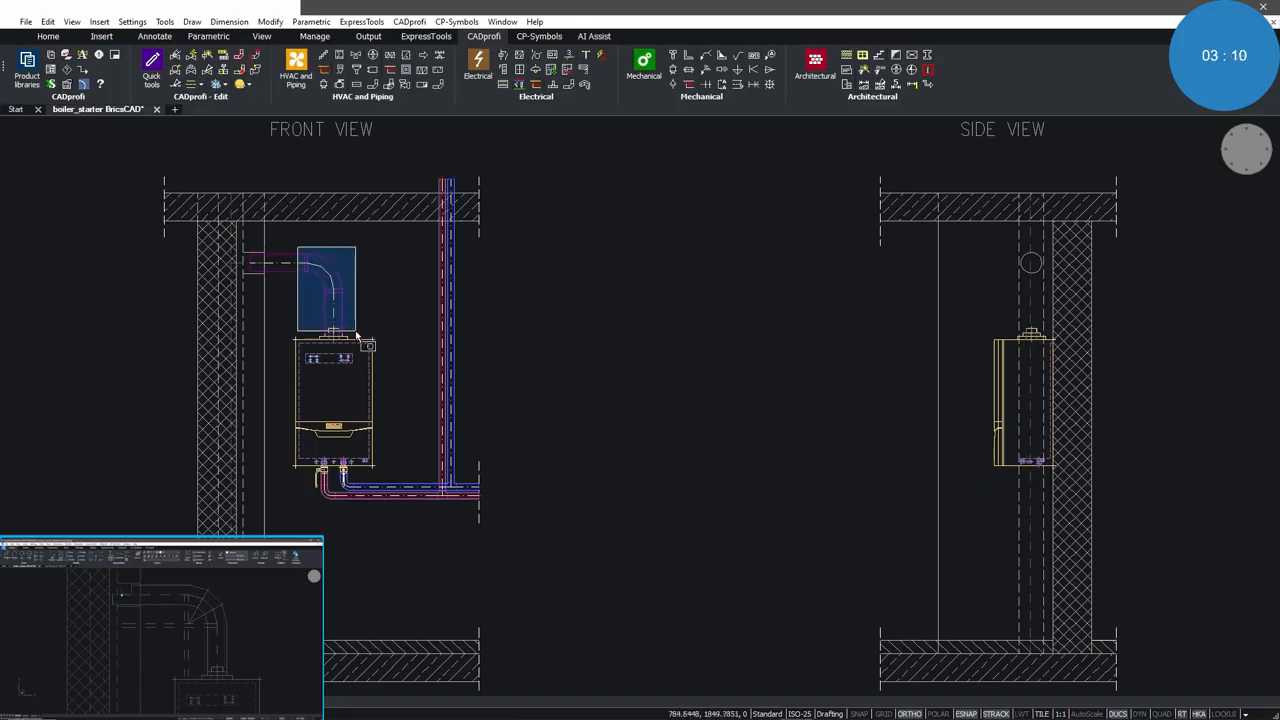
{"action": "left_click", "coordinate": [358, 340]}
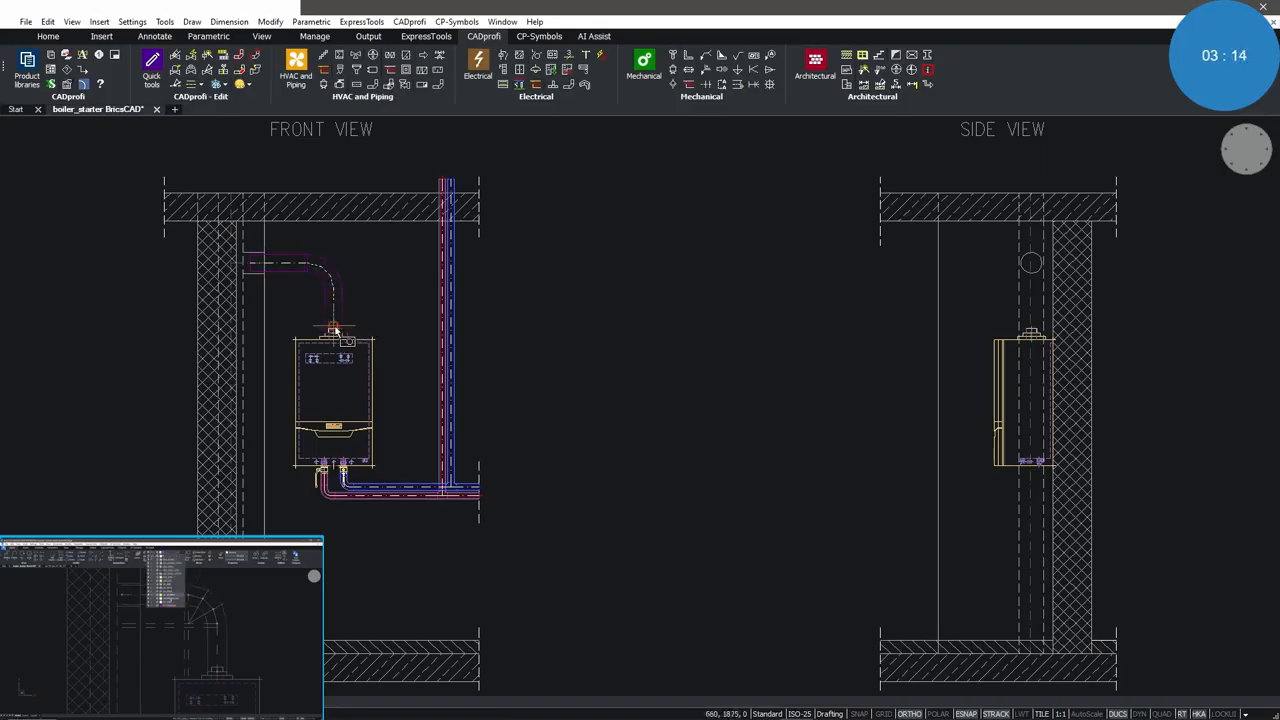
{"action": "left_click", "coordinate": [335, 332]}
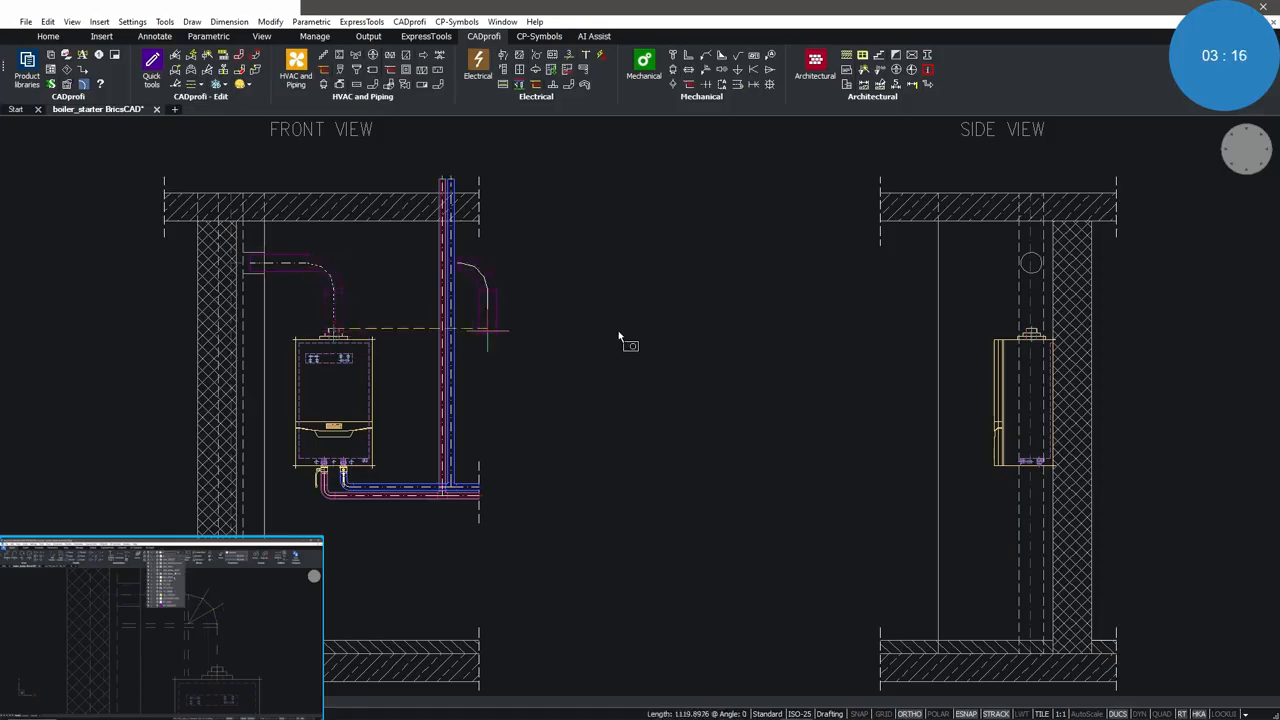
{"action": "left_click", "coordinate": [1032, 330]}
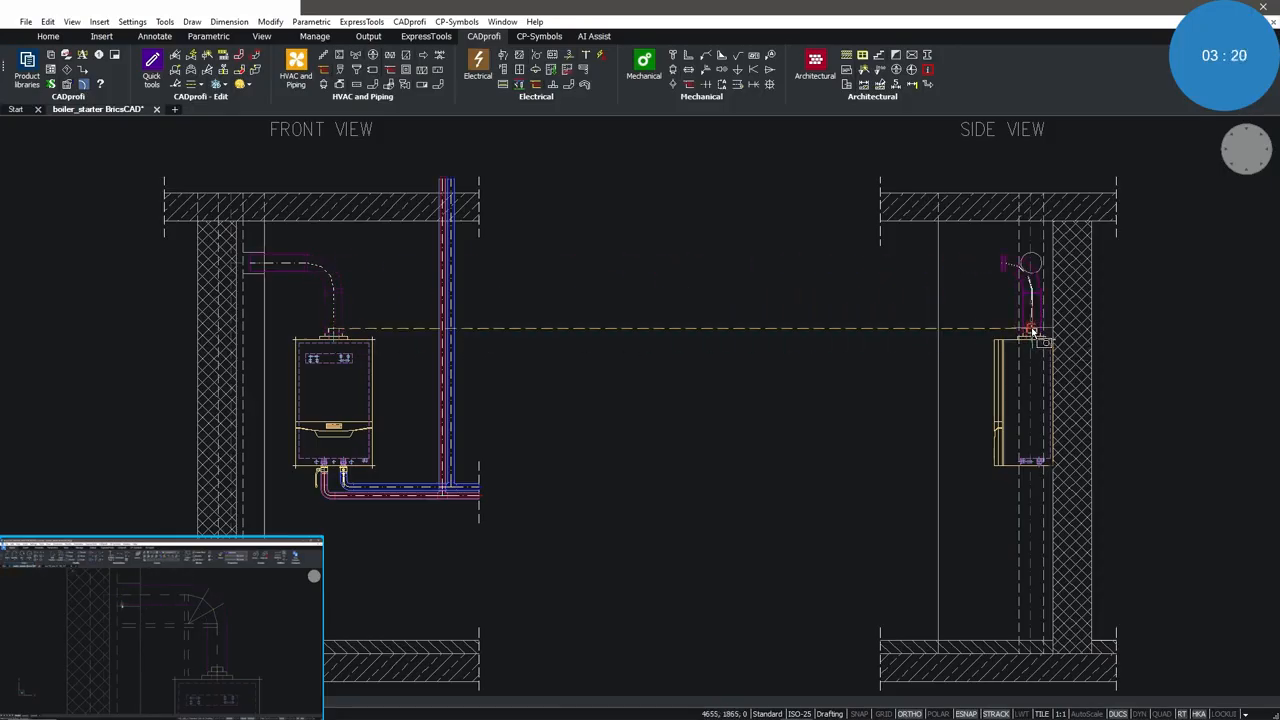
{"action": "key", "text": "Escape"}
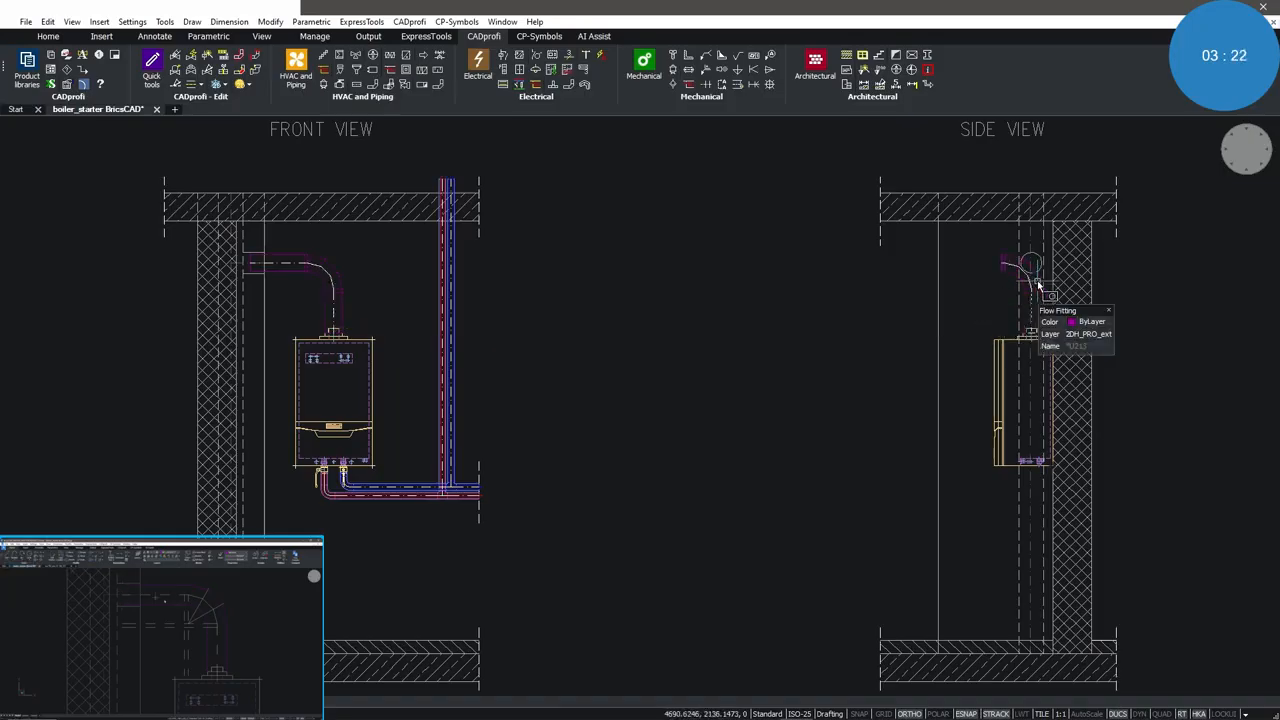
{"action": "left_click", "coordinate": [1038, 287]}
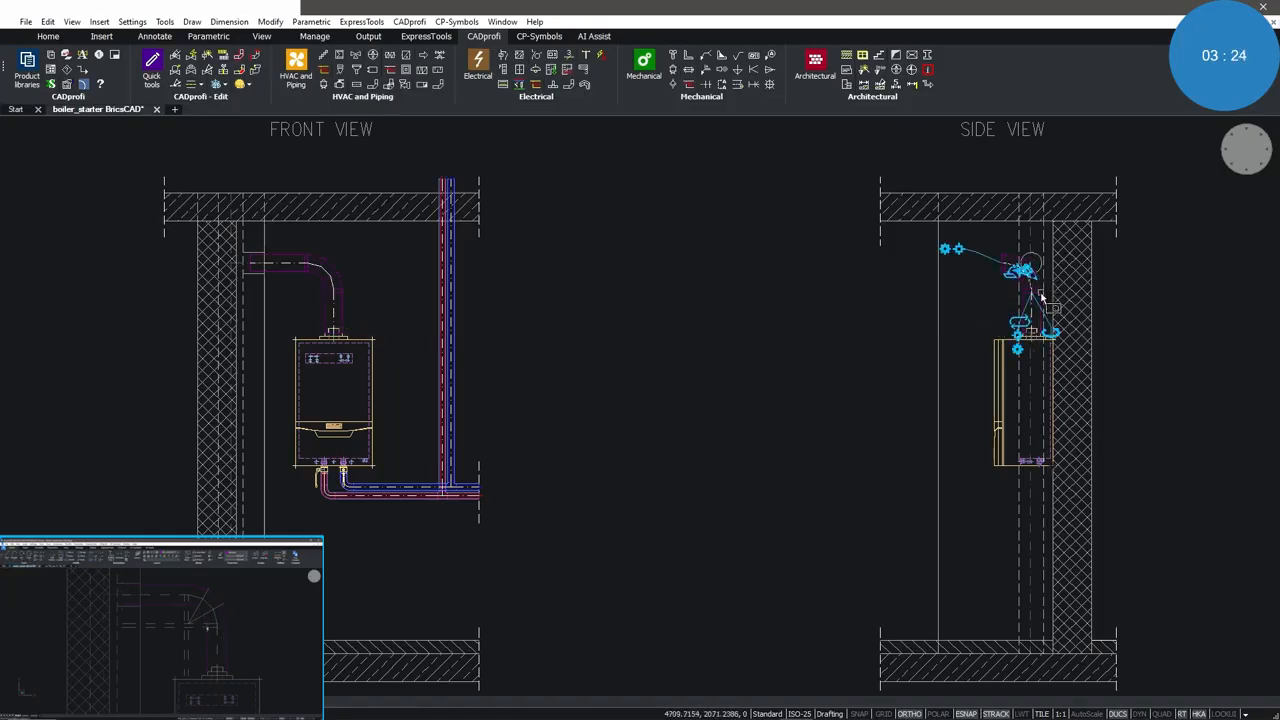
{"action": "key", "text": "Escape"}
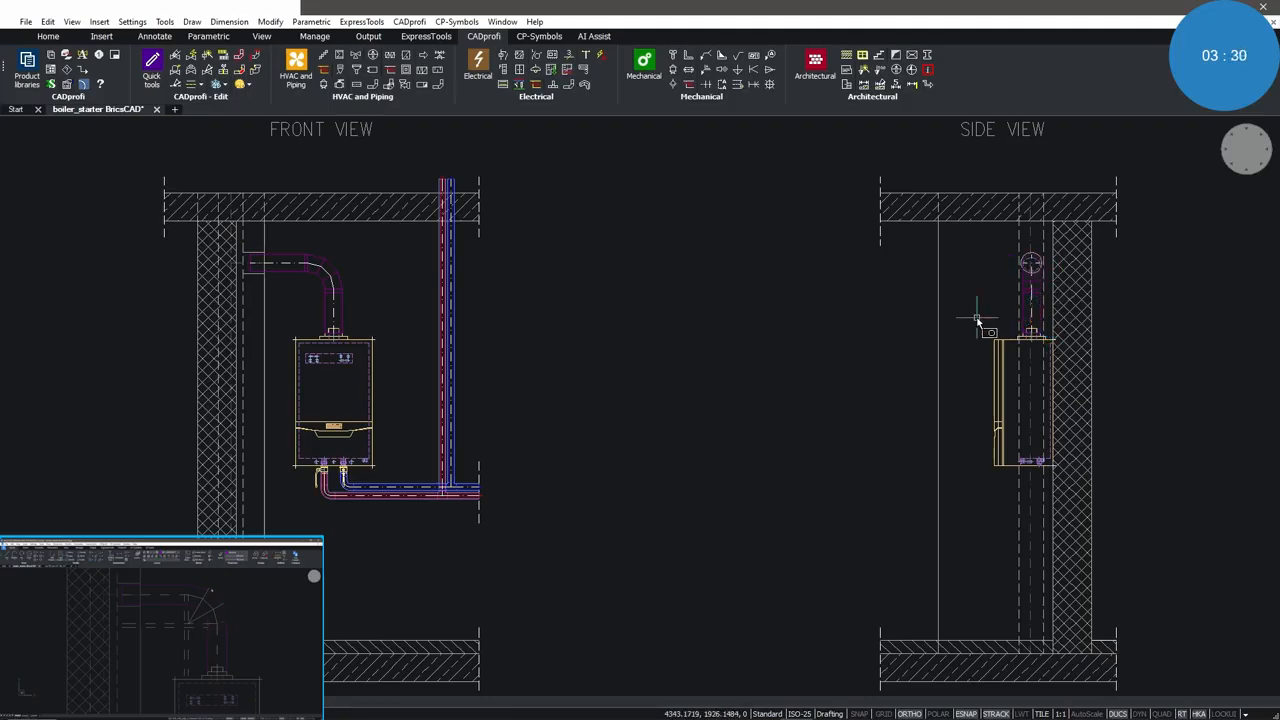
Copy the supply ball valve and the supply and return pipe bends from the front view to the side-view boiler's bottom connection
{"action": "scroll", "coordinate": [318, 485], "scroll_direction": "up", "scroll_amount": 5}
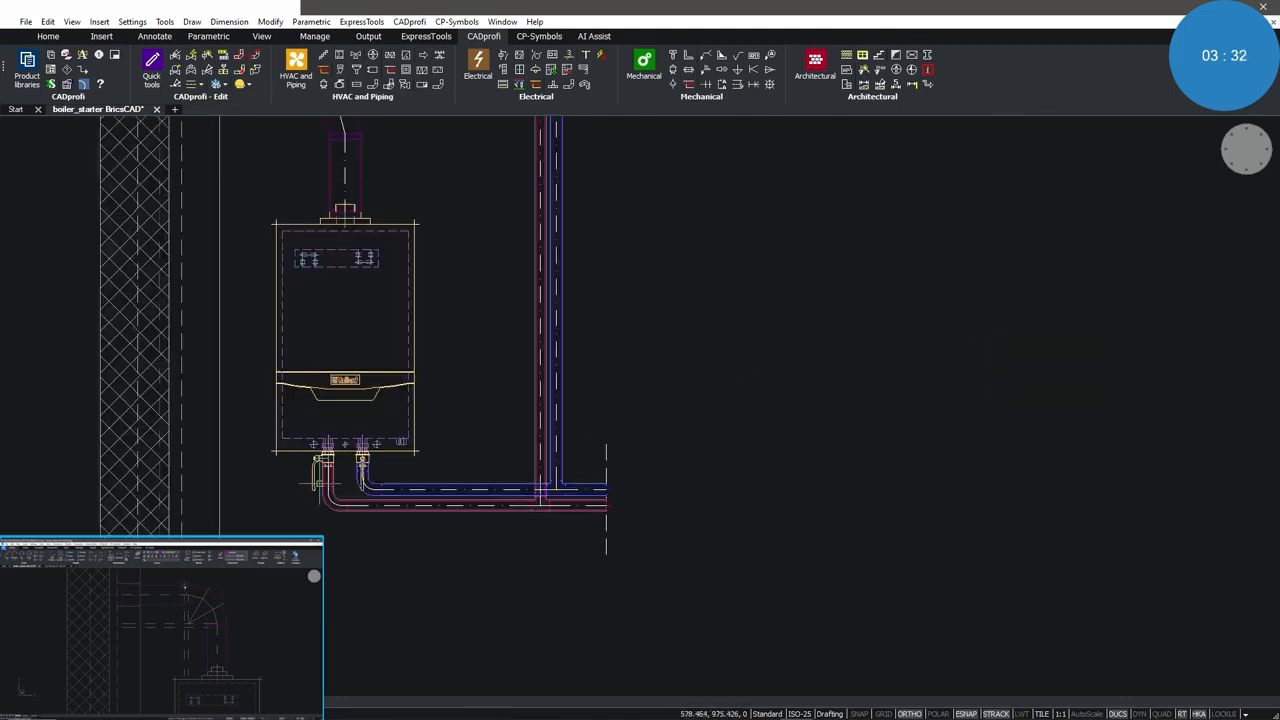
{"action": "scroll", "coordinate": [318, 488], "scroll_direction": "up", "scroll_amount": 2}
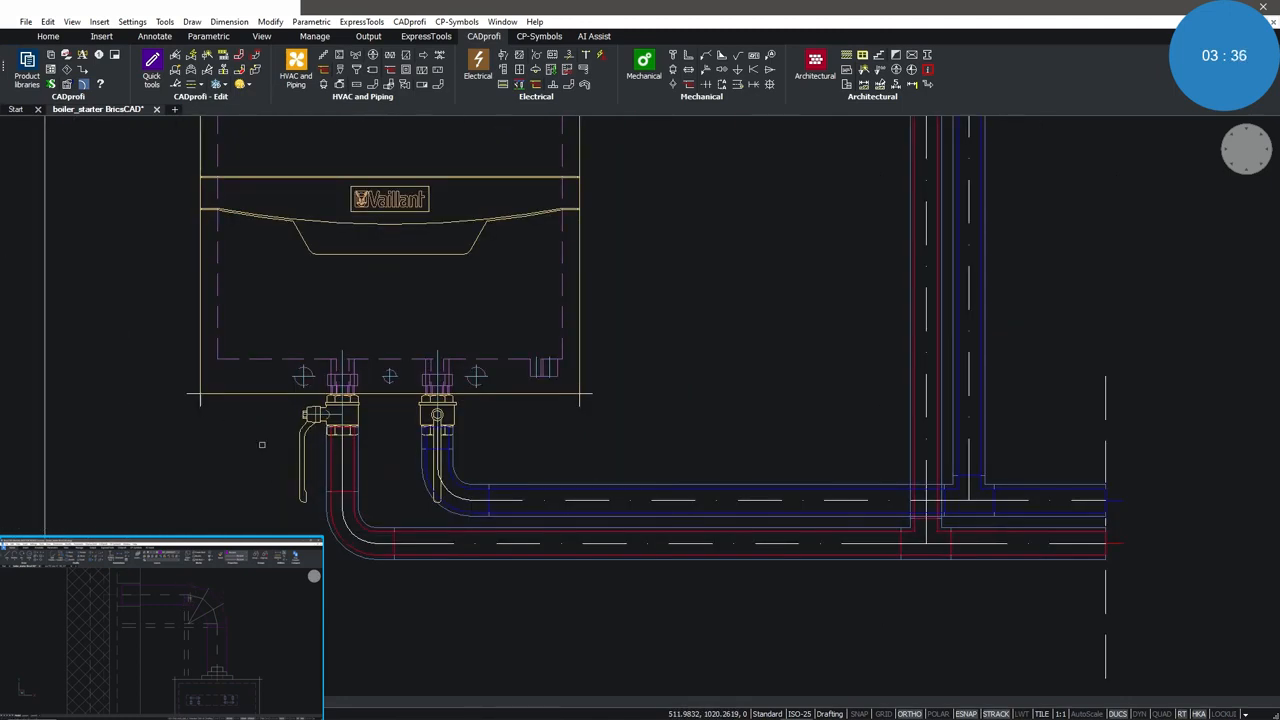
{"action": "left_click_drag", "start_coordinate": [267, 386], "coordinate": [403, 577]}
{"action": "left_click", "coordinate": [458, 512]}
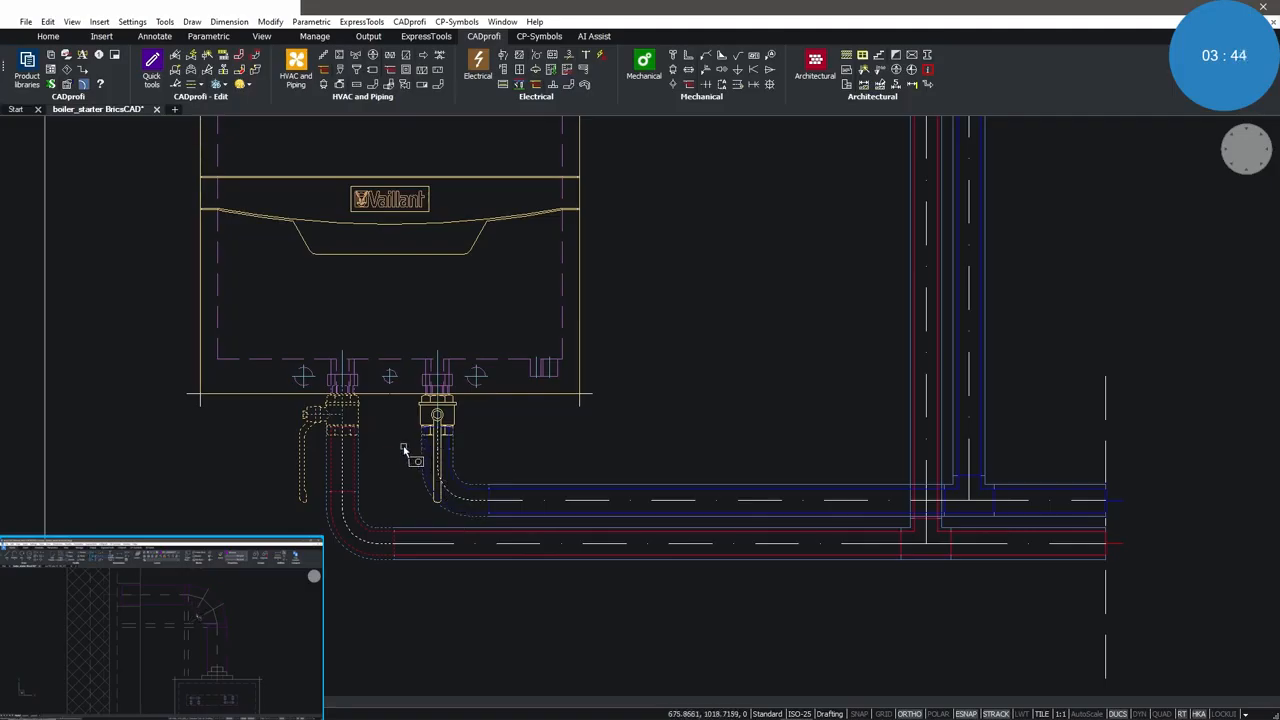
{"action": "left_click", "coordinate": [342, 381]}
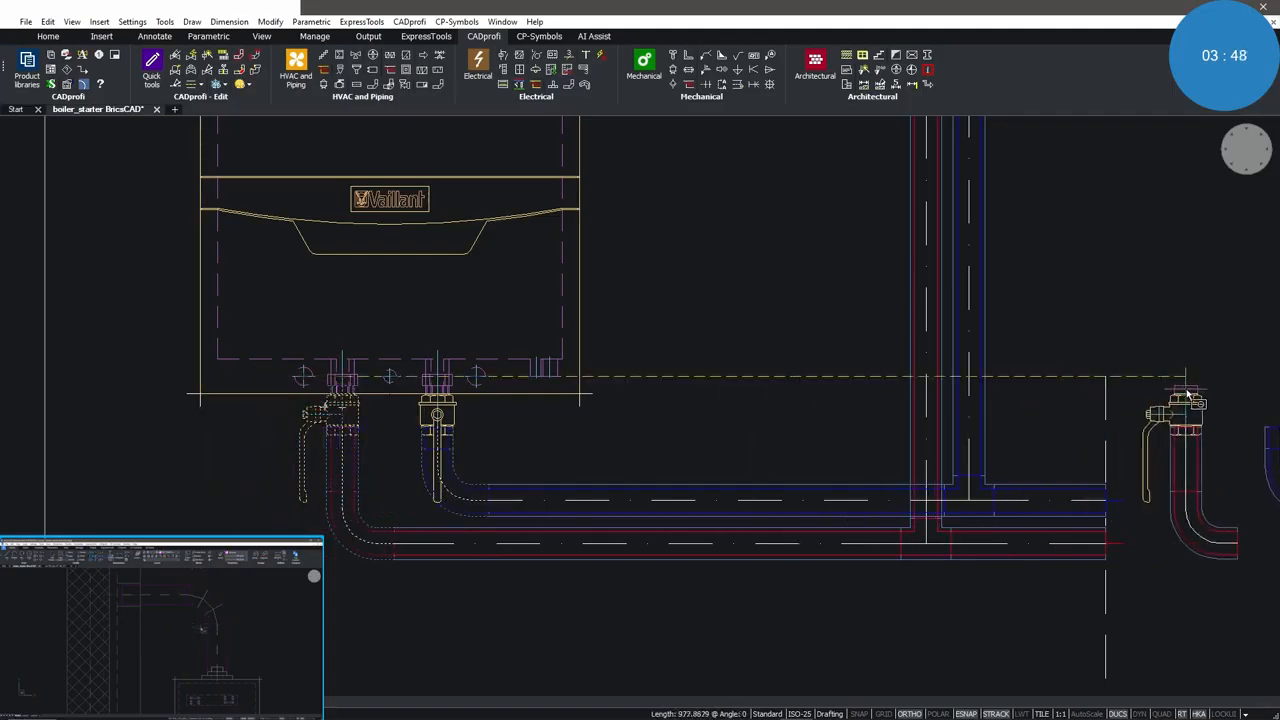
{"action": "middle_click_drag", "start_coordinate": [1187, 393], "coordinate": [561, 434]}
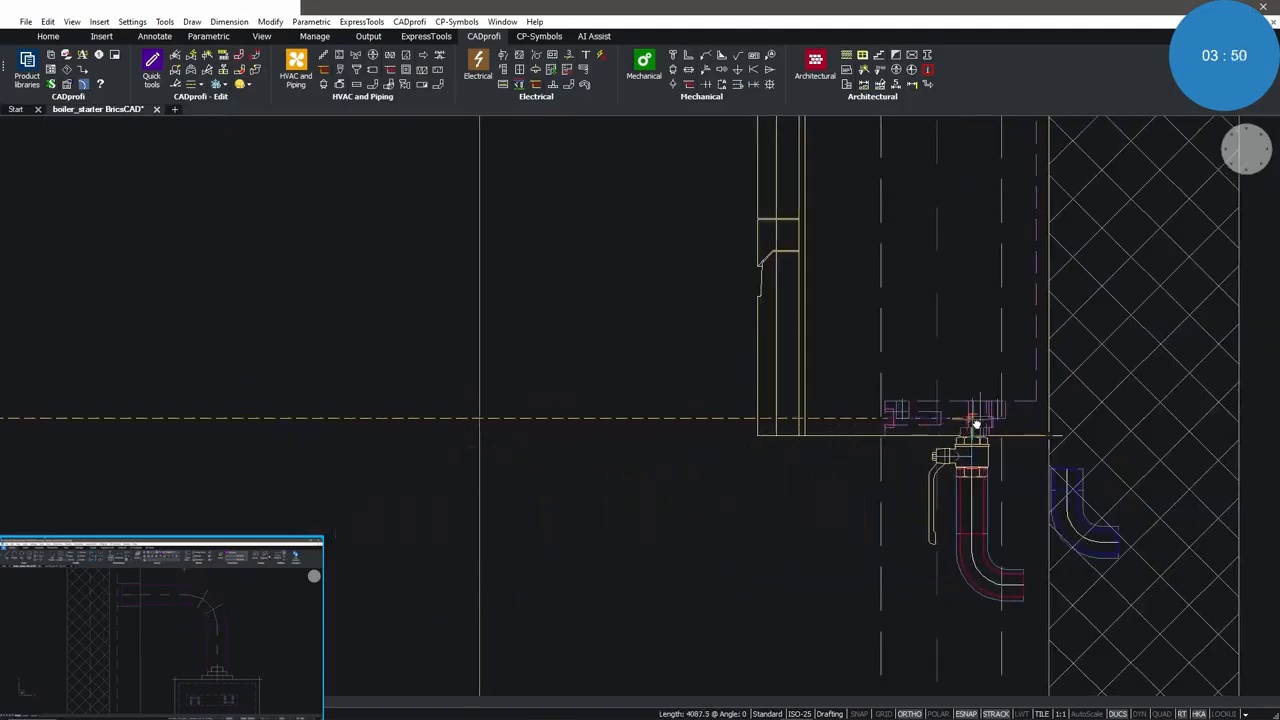
{"action": "left_click", "coordinate": [984, 424]}
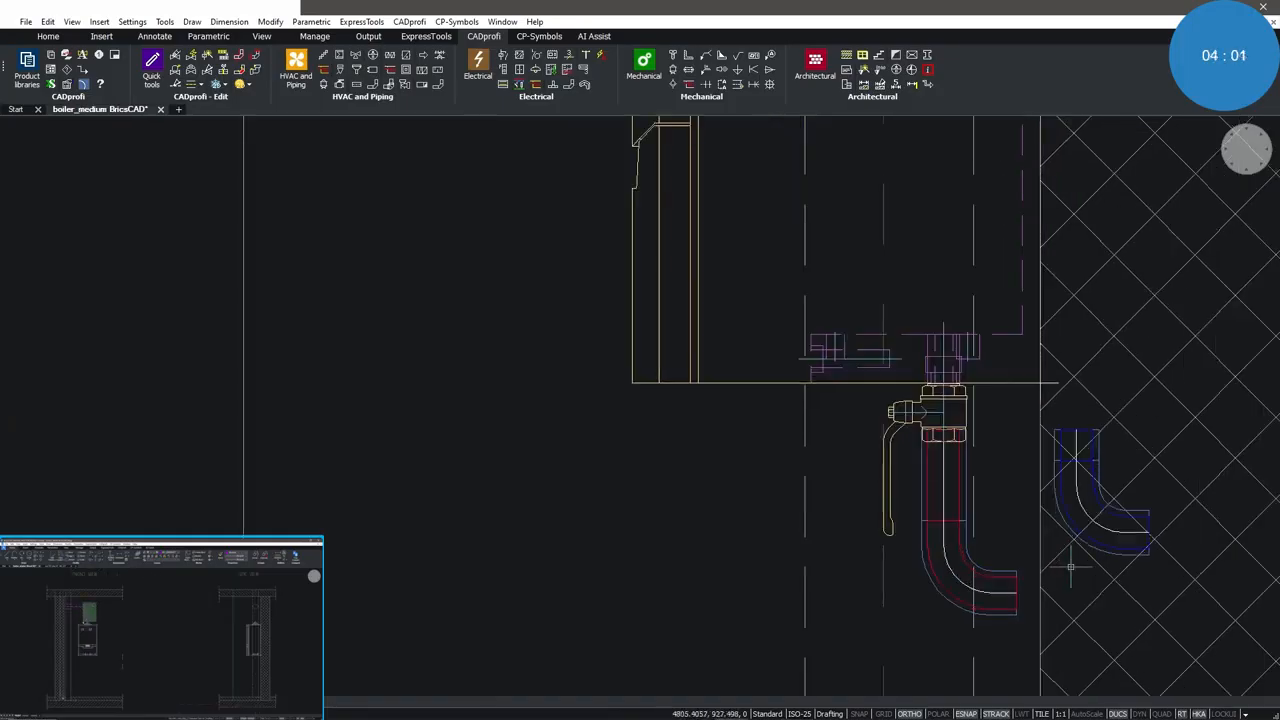
Turn the copied supply pipe elbow below the side-view valve to its end-on view
{"action": "scroll", "coordinate": [1070, 567], "scroll_direction": "up", "scroll_amount": 2}
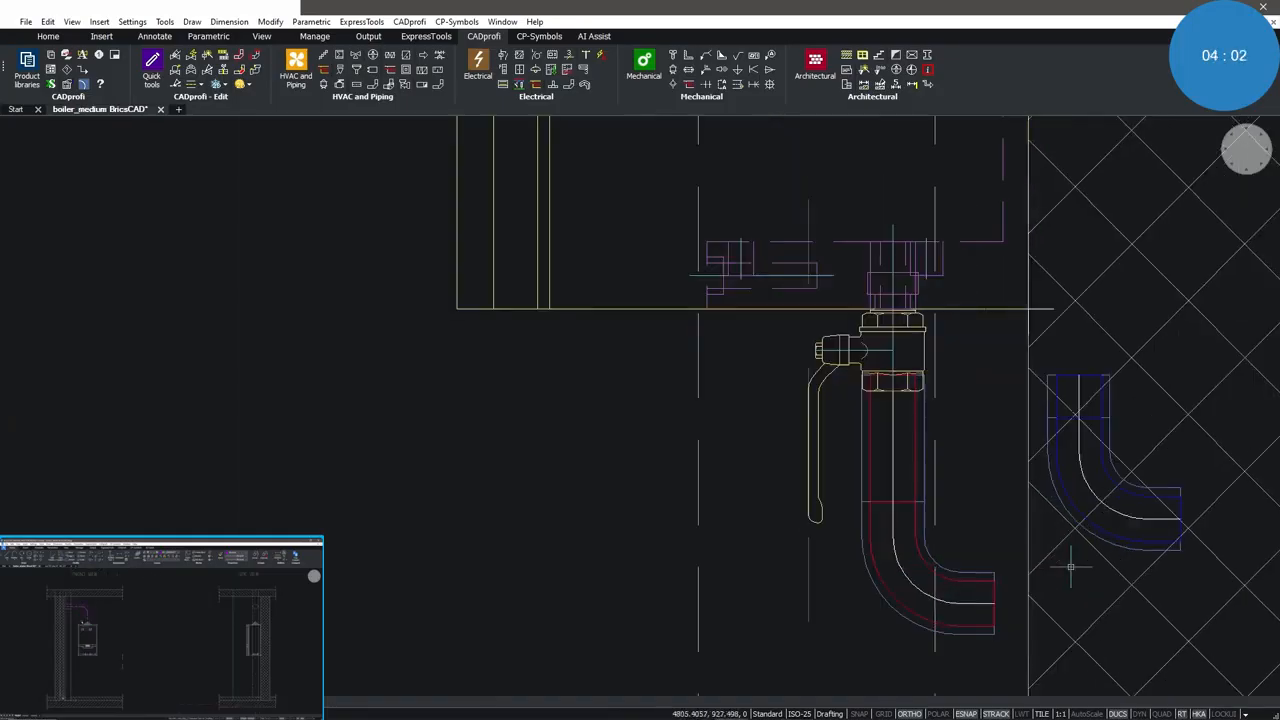
{"action": "left_click", "coordinate": [875, 561]}
{"action": "left_click", "coordinate": [876, 456]}
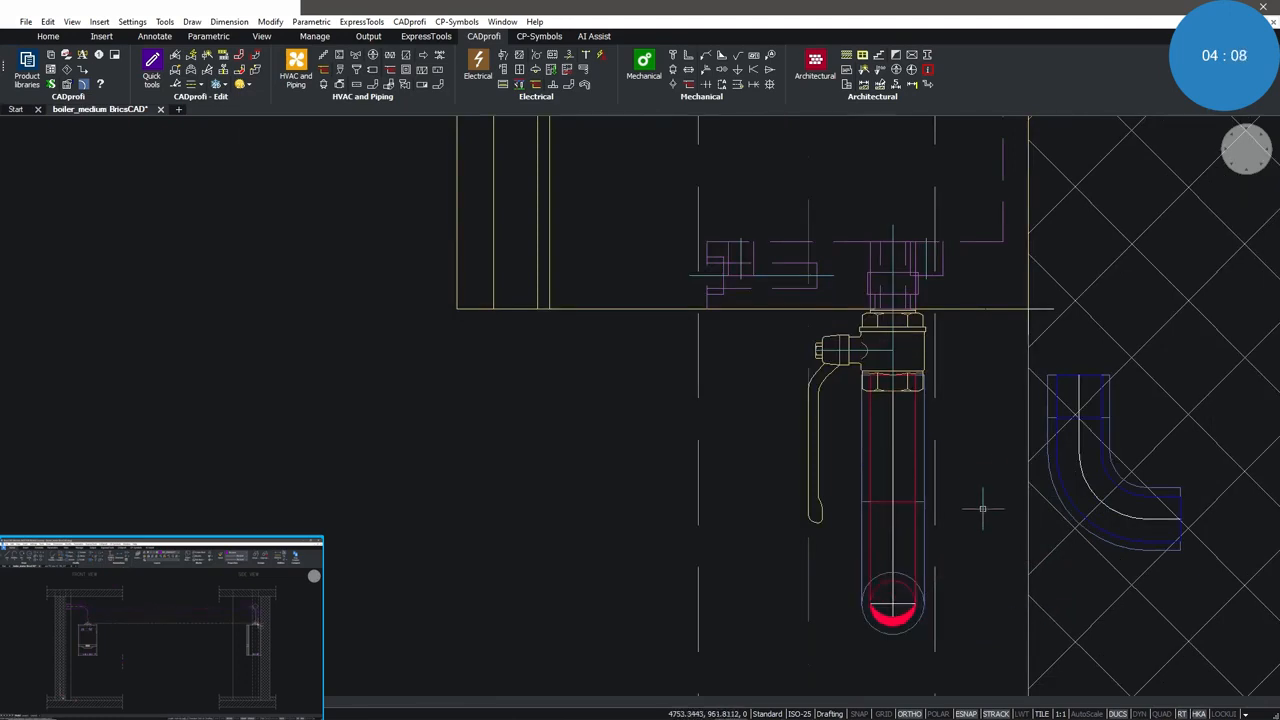
Move the return pipe bend from the wall onto the side-view valve's axis, and turn its elbow to the end-on view
{"action": "left_click", "coordinate": [1001, 362]}
{"action": "left_click", "coordinate": [1181, 577]}
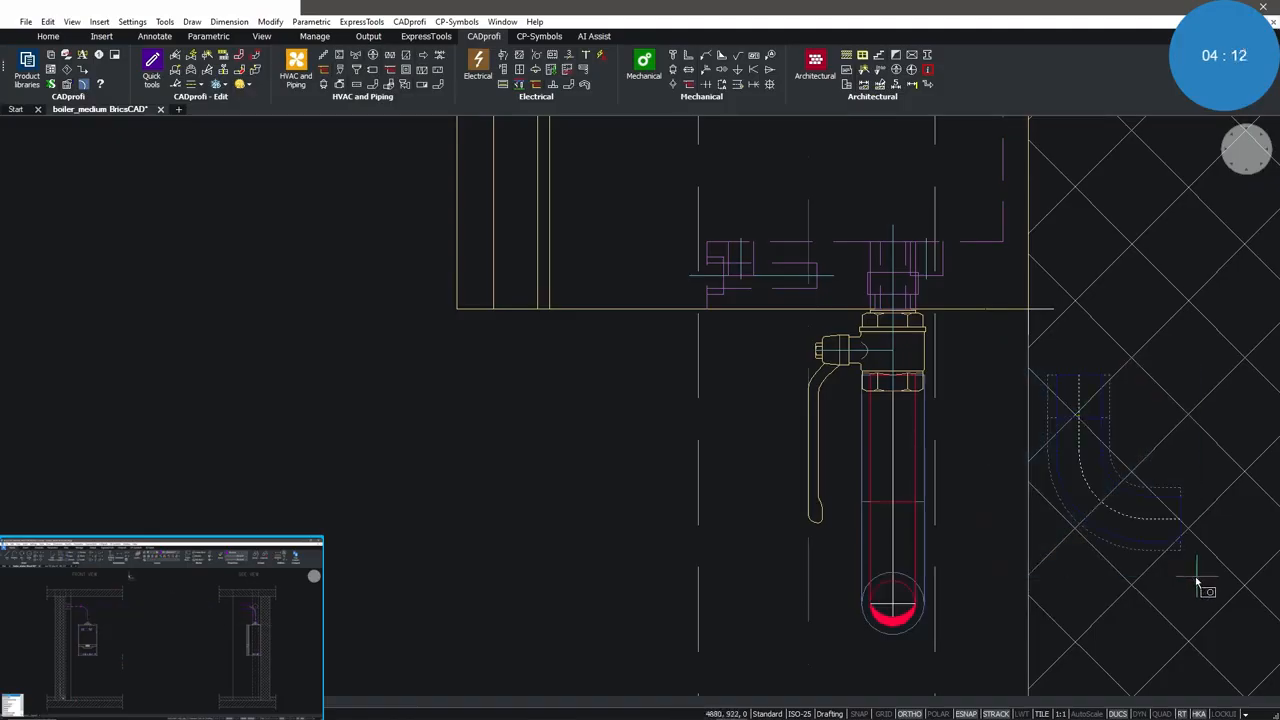
{"action": "left_click", "coordinate": [1078, 376]}
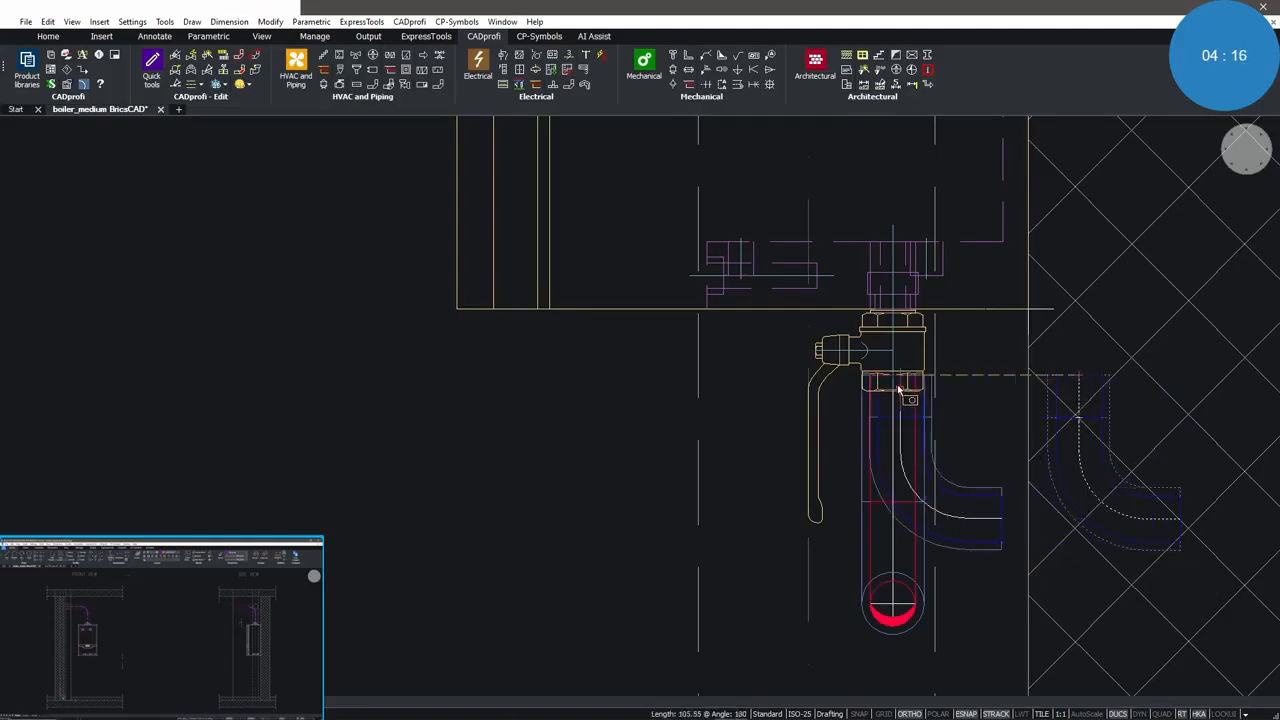
{"action": "left_click", "coordinate": [895, 381]}
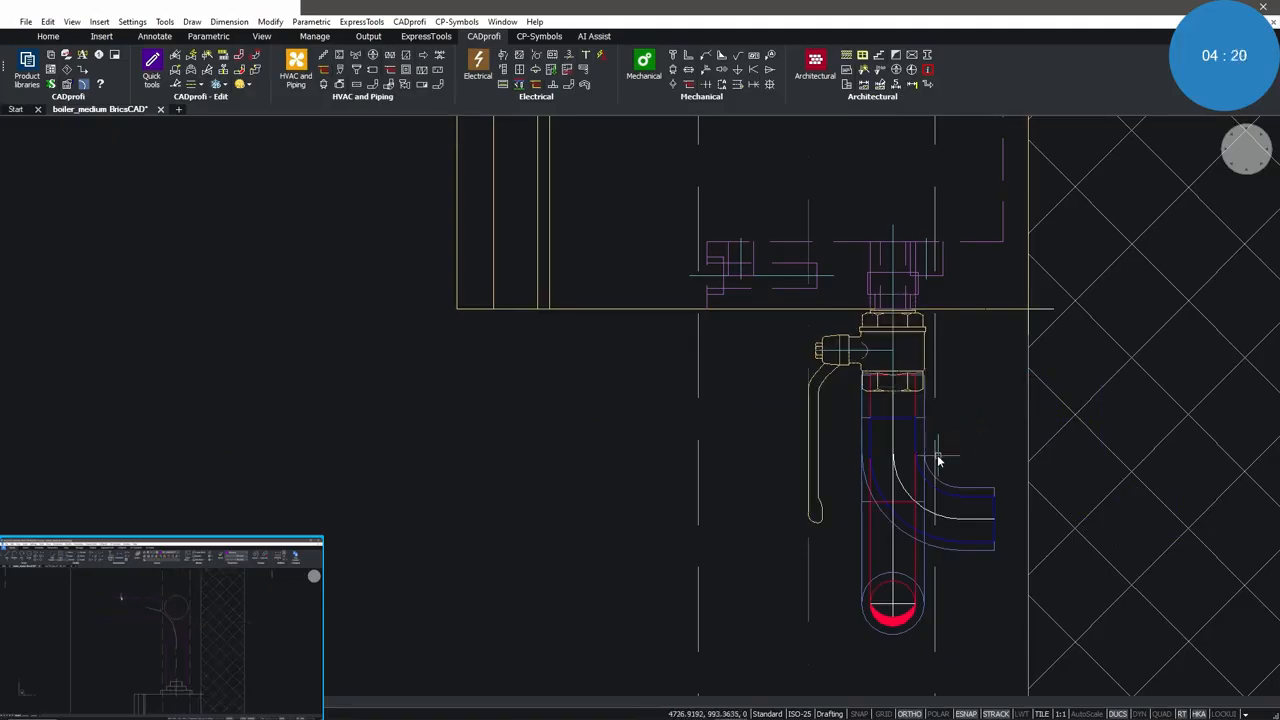
{"action": "left_click", "coordinate": [885, 515]}
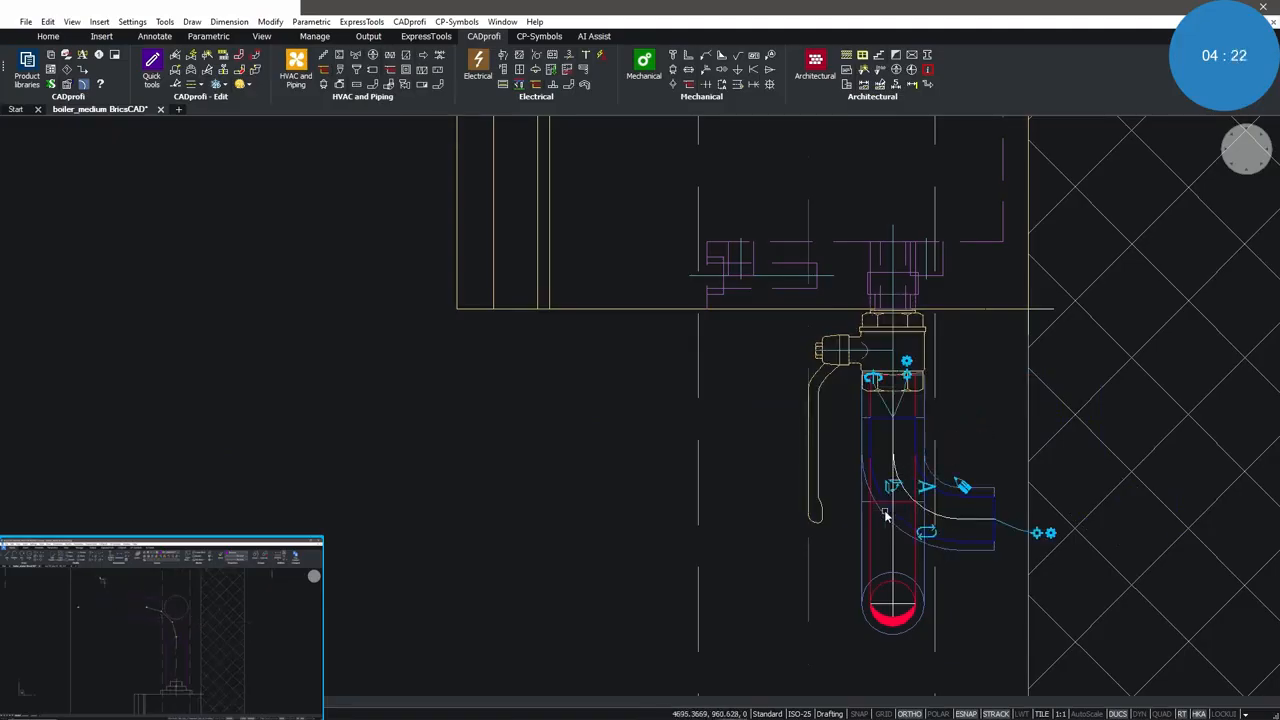
{"action": "left_click", "coordinate": [880, 382]}
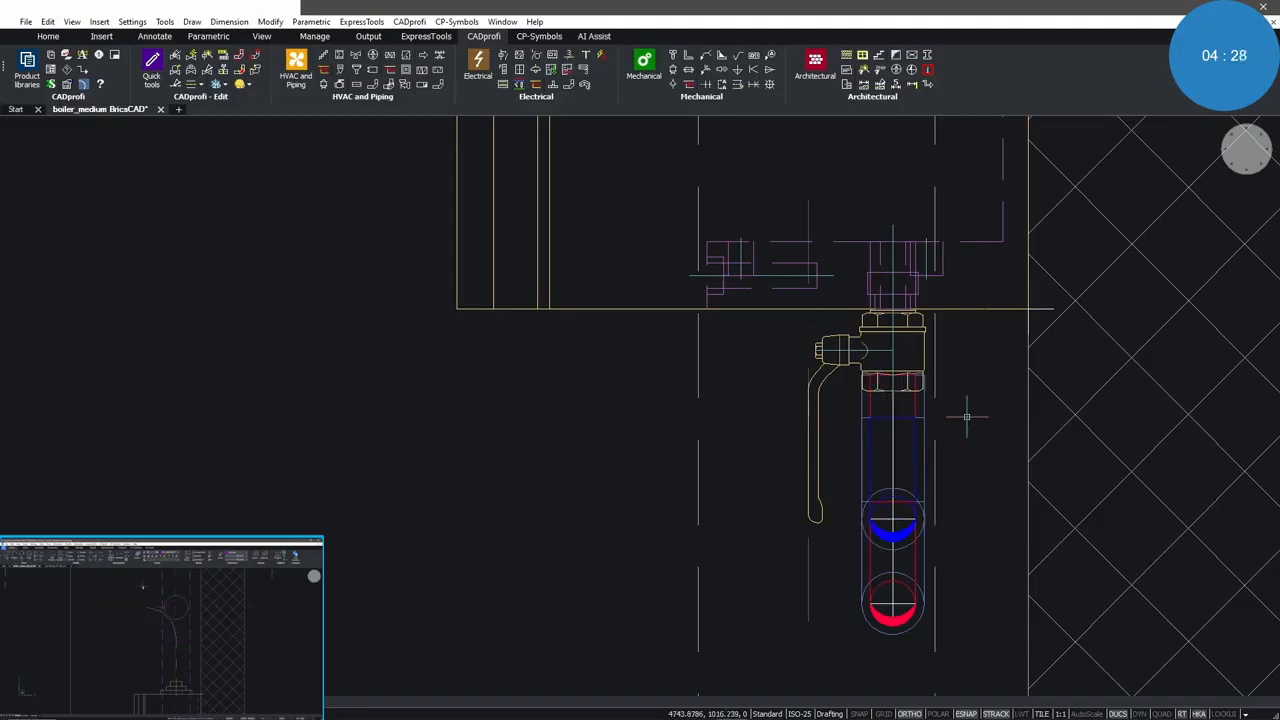
{"action": "scroll", "coordinate": [965, 425], "scroll_direction": "down", "scroll_amount": 6}
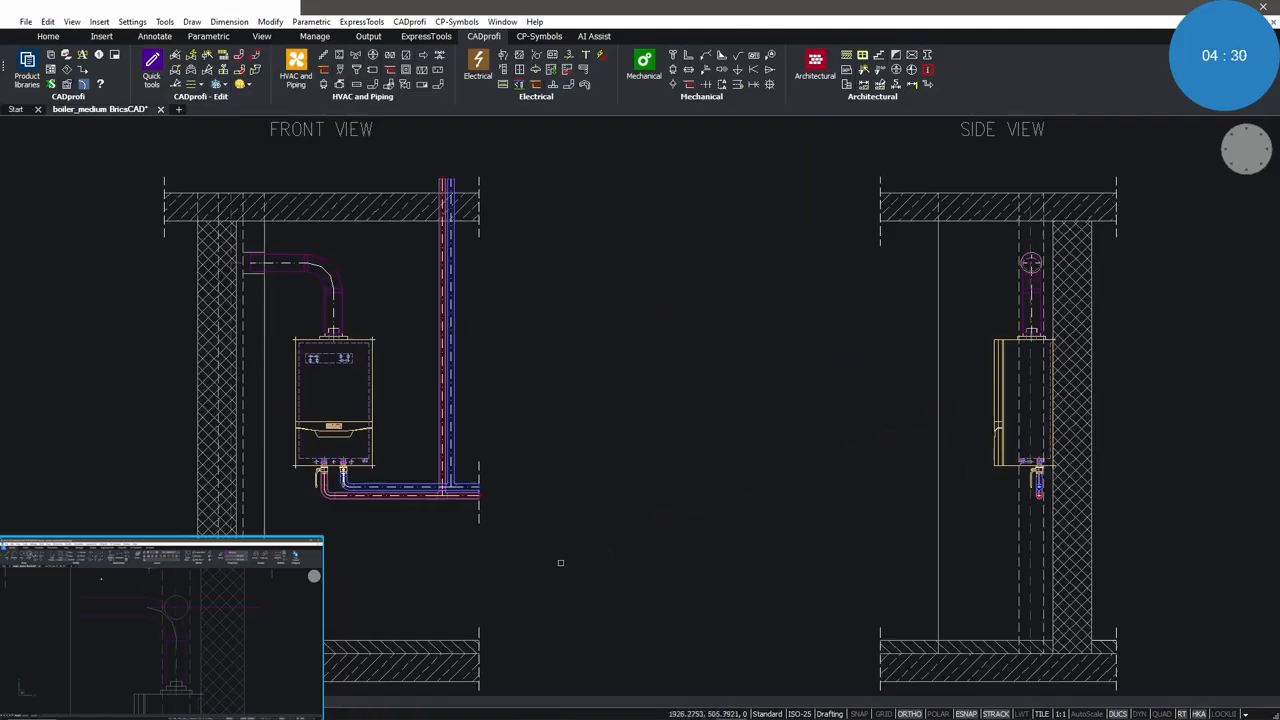
{"action": "scroll", "coordinate": [400, 616], "scroll_direction": "up", "scroll_amount": 4}
{"action": "scroll", "coordinate": [398, 622], "scroll_direction": "up", "scroll_amount": 2}
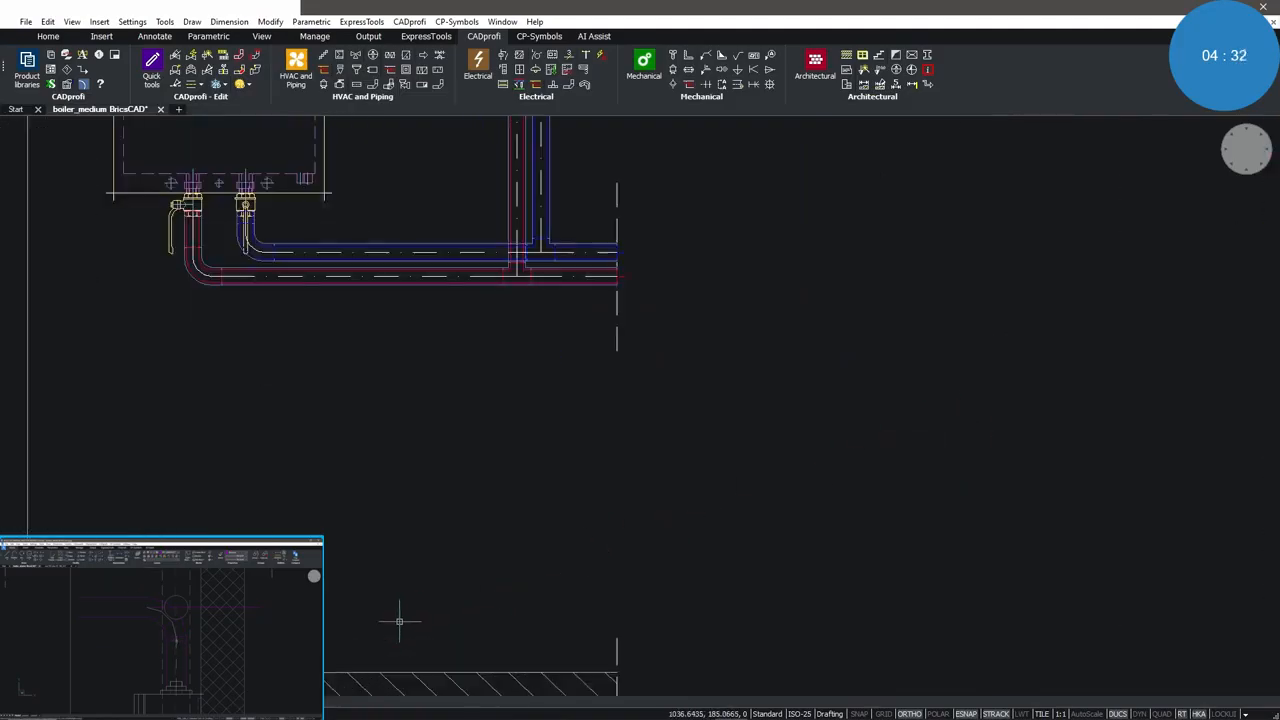
{"action": "middle_click_drag", "start_coordinate": [397, 614], "coordinate": [577, 589]}
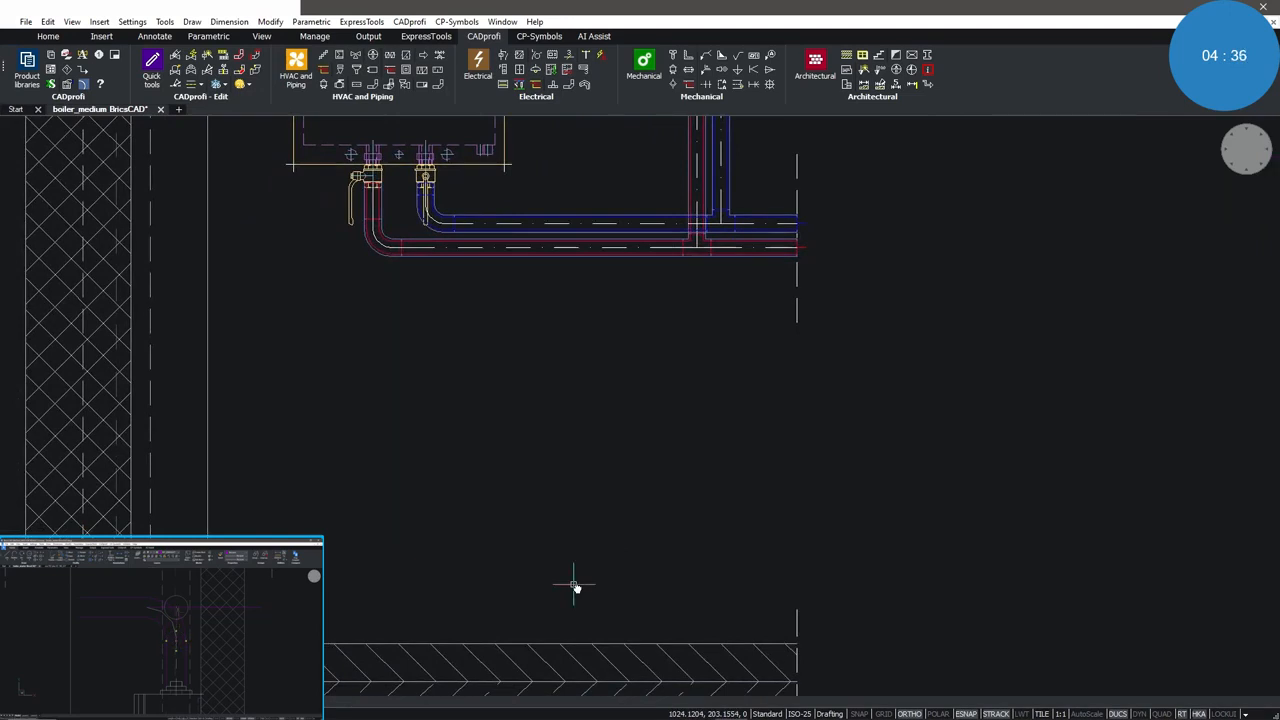
Draw a DN 32 sewage pipe sequence (socket, L 1000) about 490 mm long in the front-view floor, sloping slightly down past its right end
{"action": "left_click", "coordinate": [406, 86]}
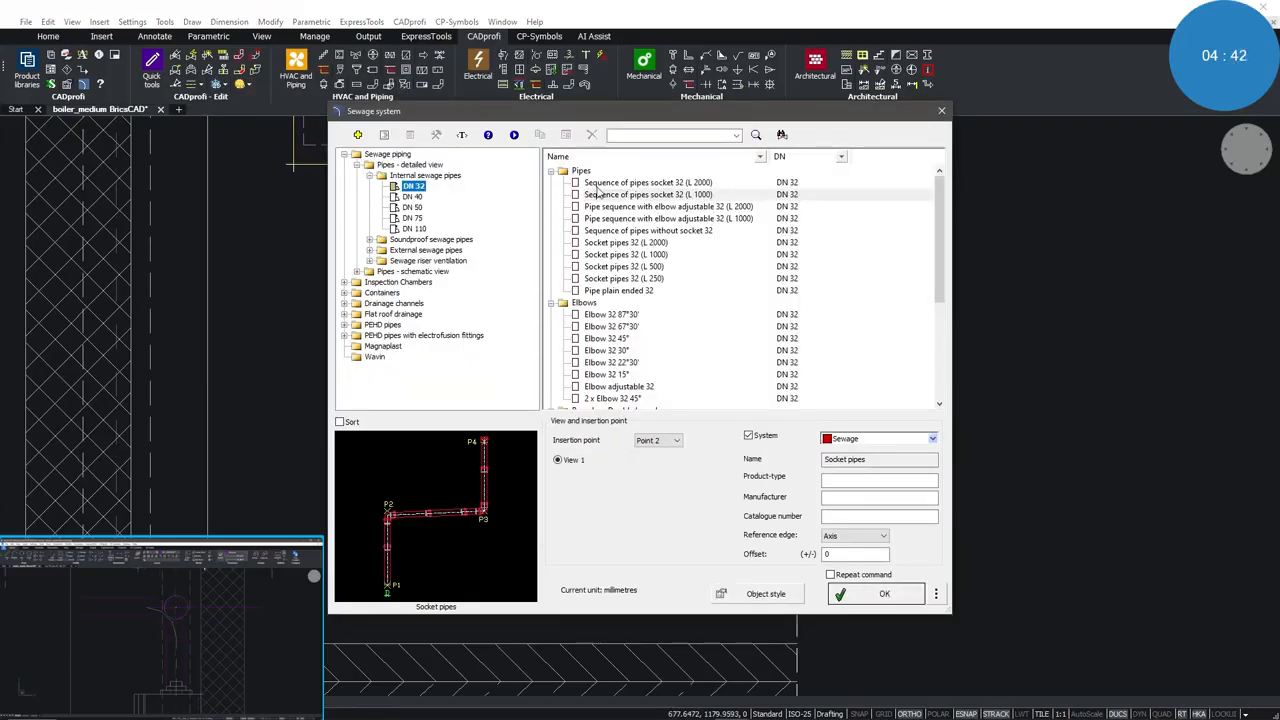
{"action": "left_click", "coordinate": [604, 196]}
{"action": "left_click", "coordinate": [866, 595]}
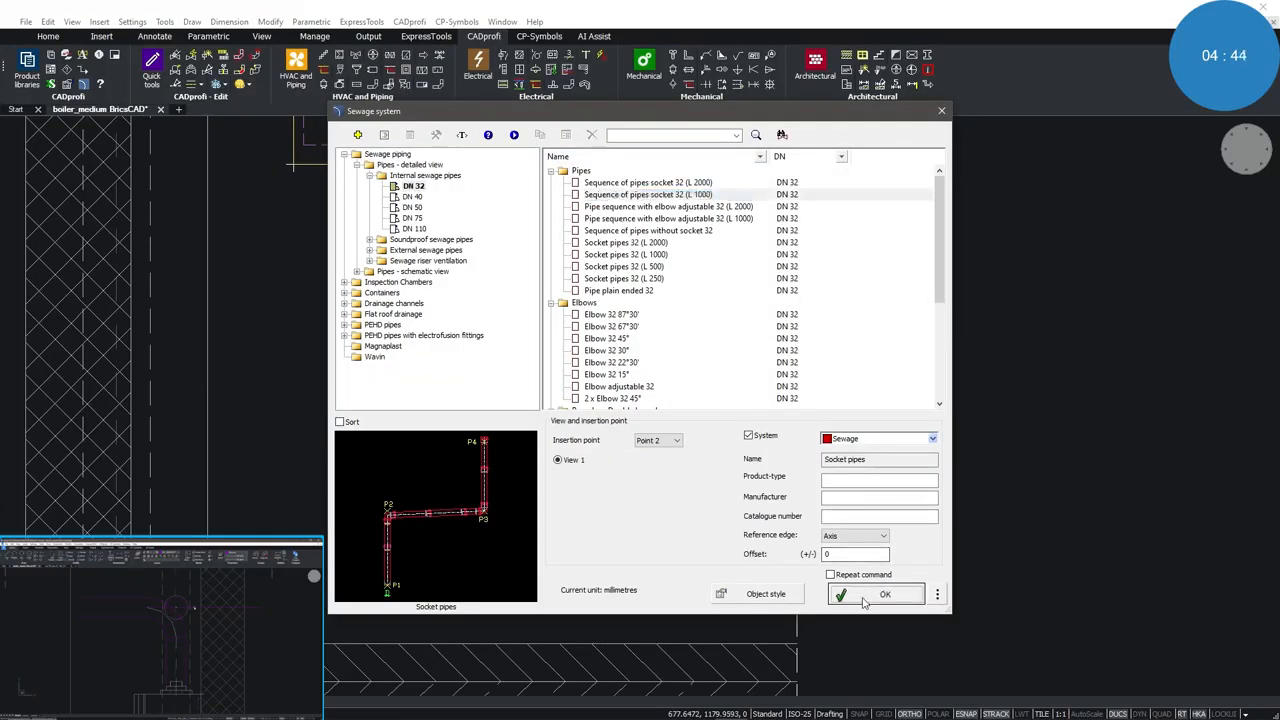
{"action": "left_click", "coordinate": [619, 663]}
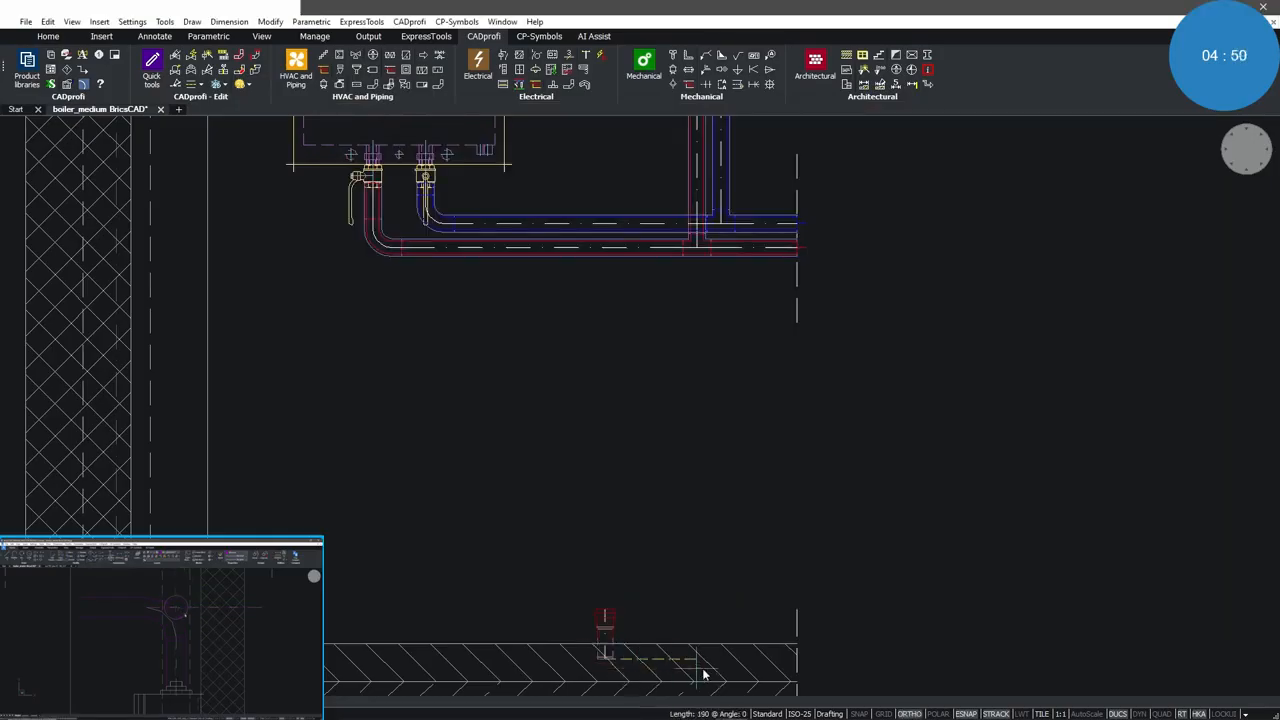
{"action": "key", "text": "F8"}
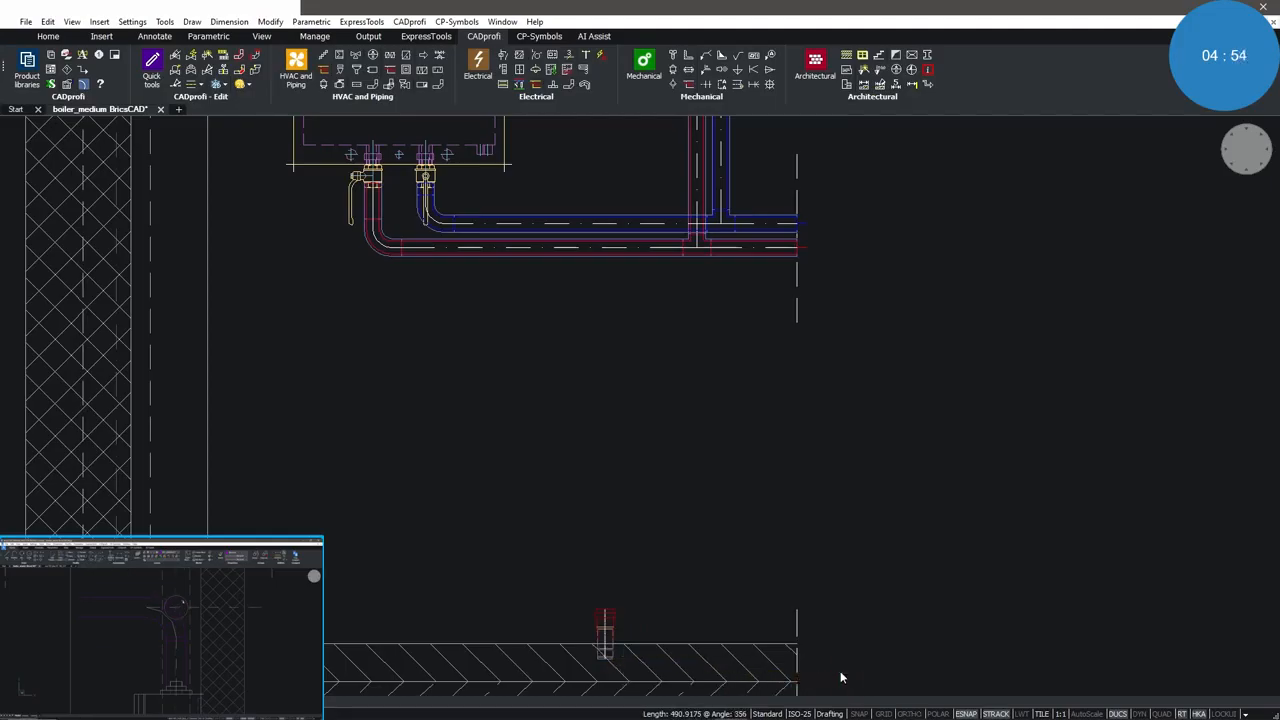
{"action": "left_click", "coordinate": [840, 676]}
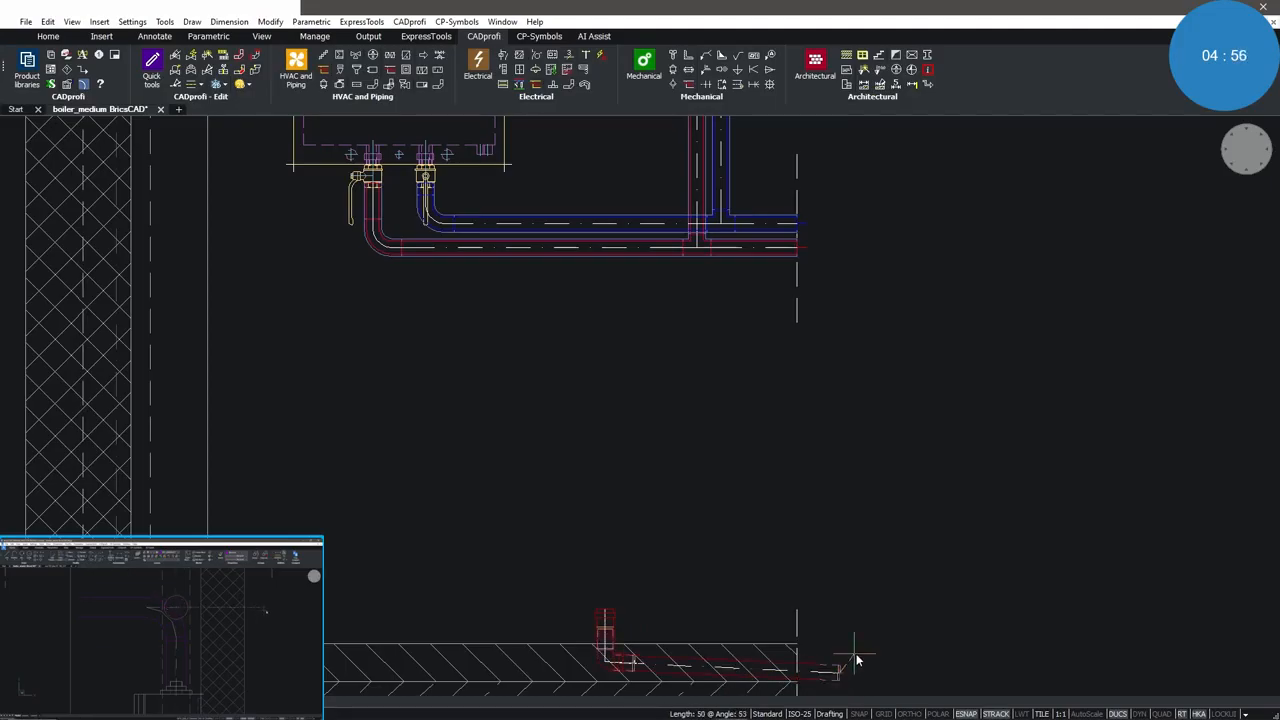
{"action": "key", "text": "Return"}
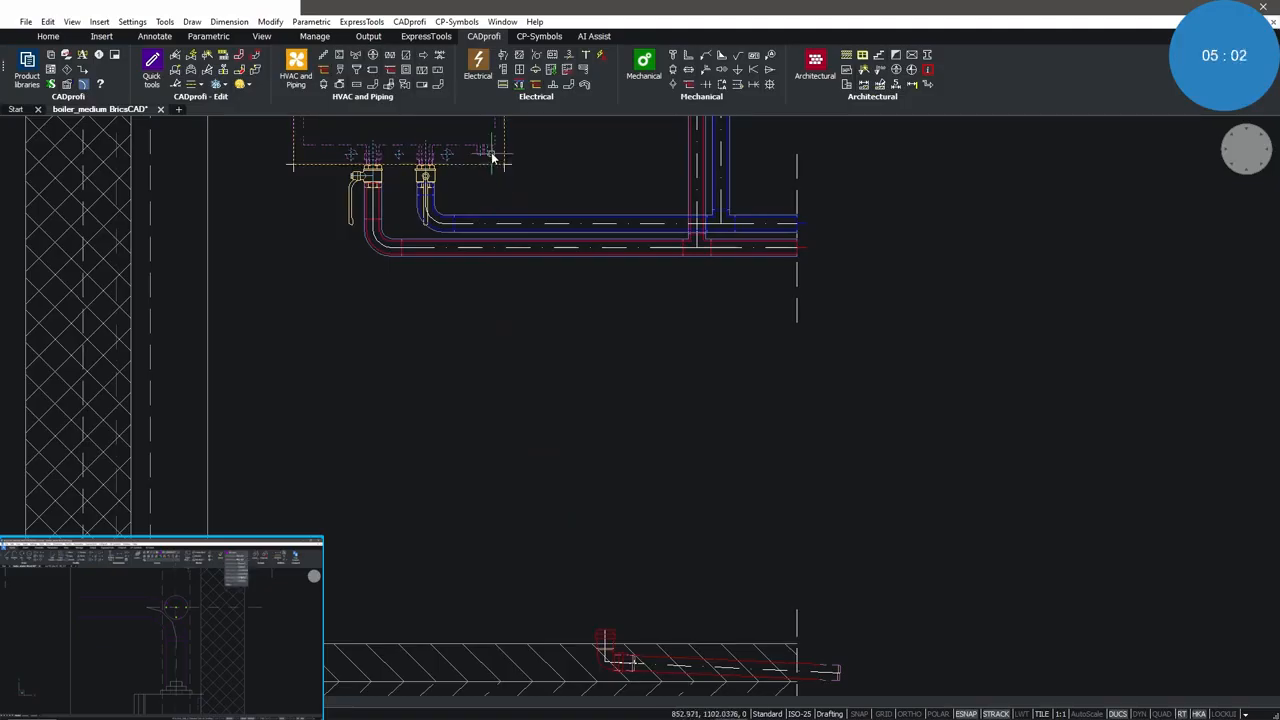
Draw a vertical pipe with insulation thickness 0 down from the front-view boiler's rightmost bottom connection, ending below the supply and return pipes
{"action": "left_click", "coordinate": [492, 156]}
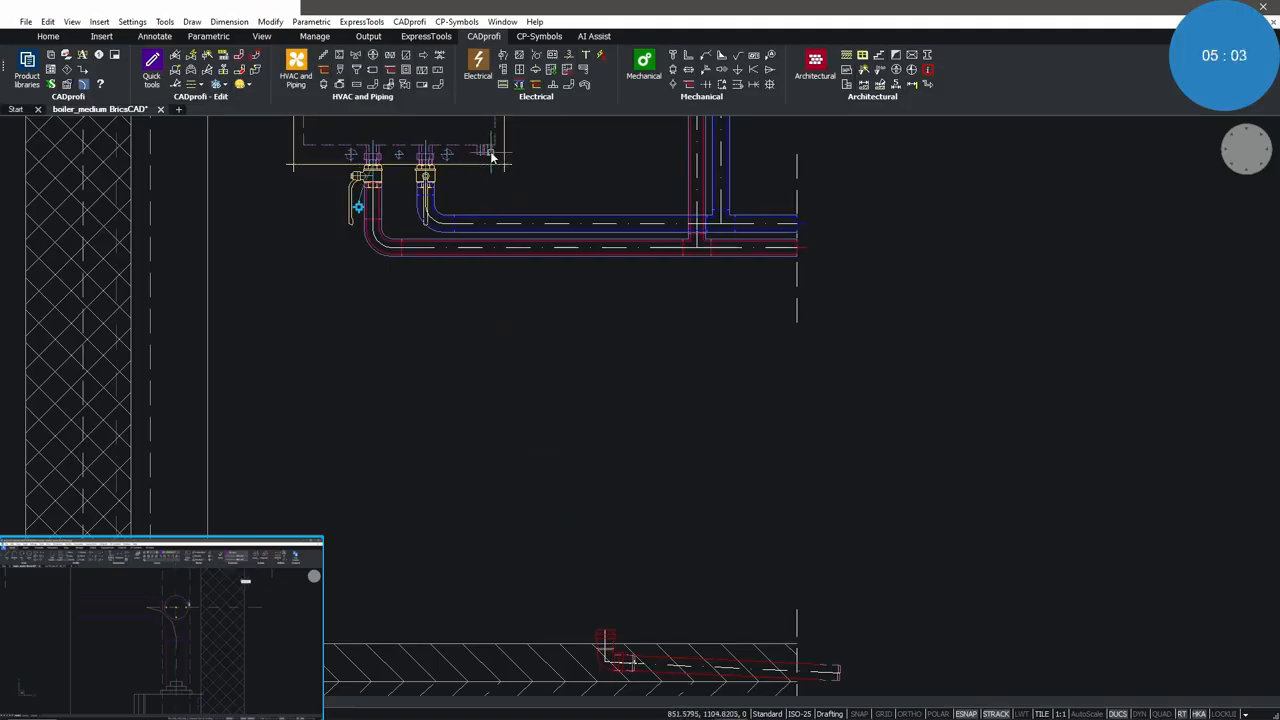
{"action": "double_click", "coordinate": [479, 216]}
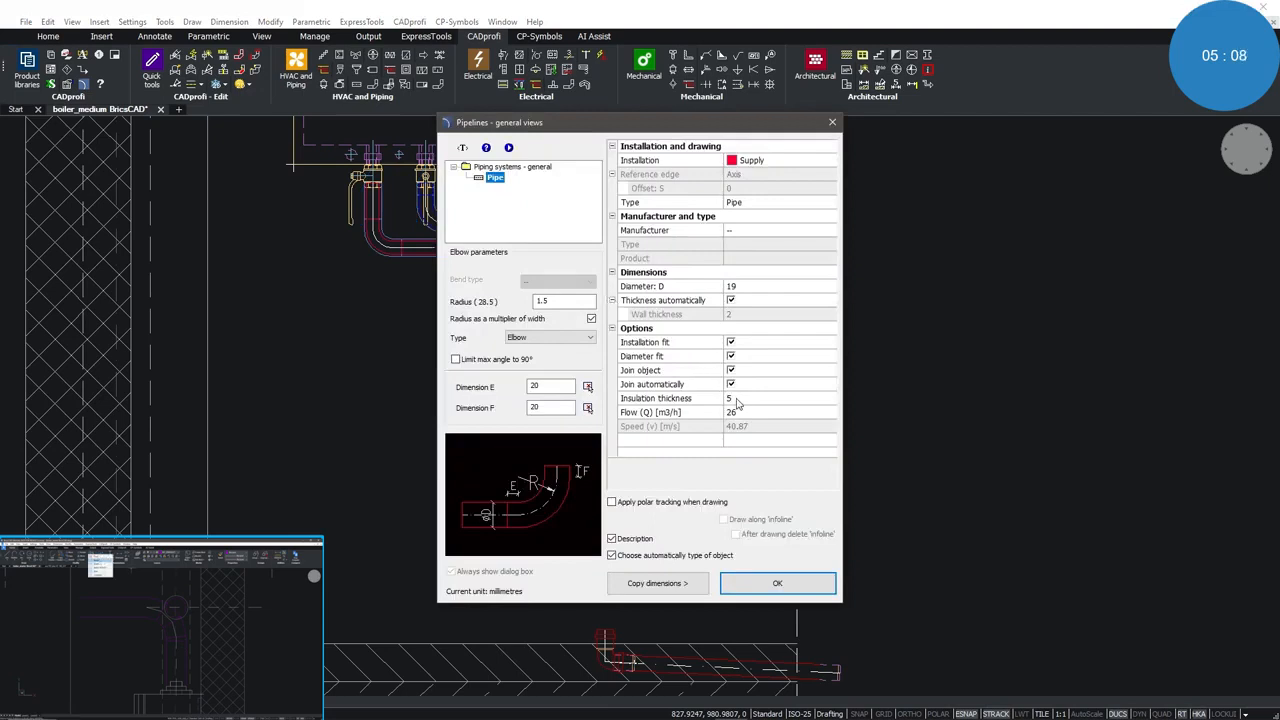
{"action": "left_click", "coordinate": [741, 403]}
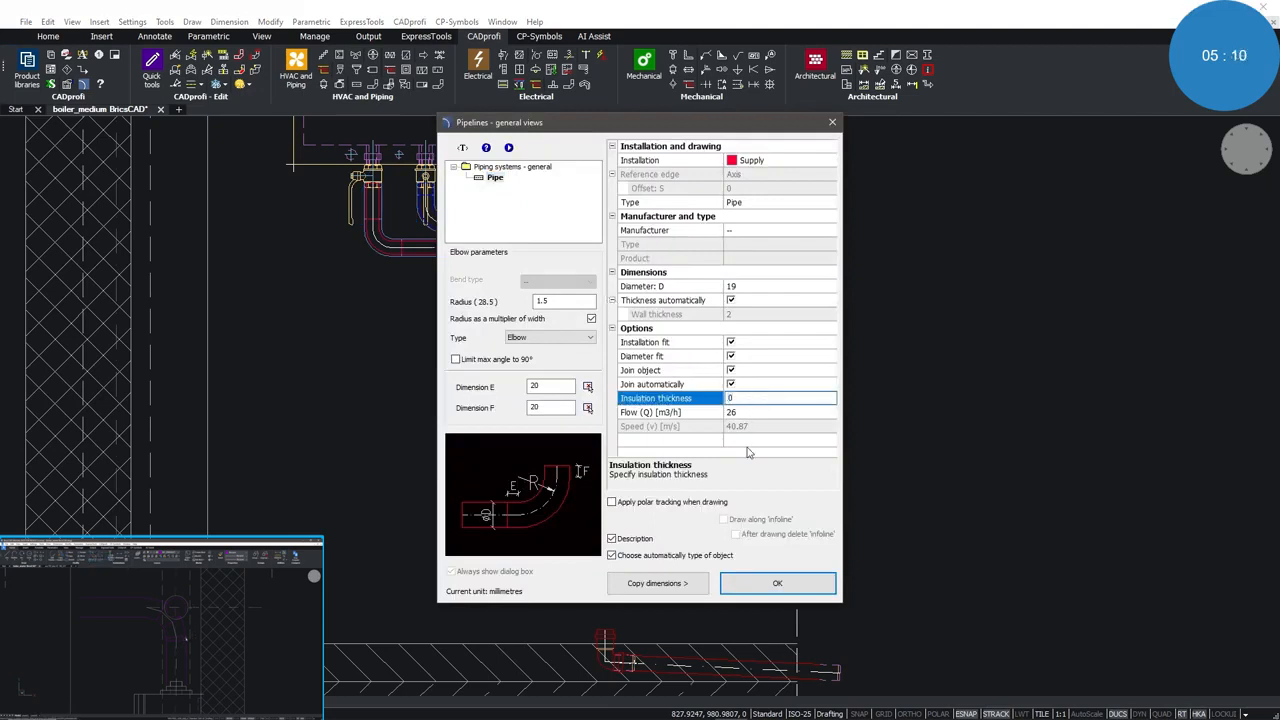
{"action": "left_click", "coordinate": [772, 583]}
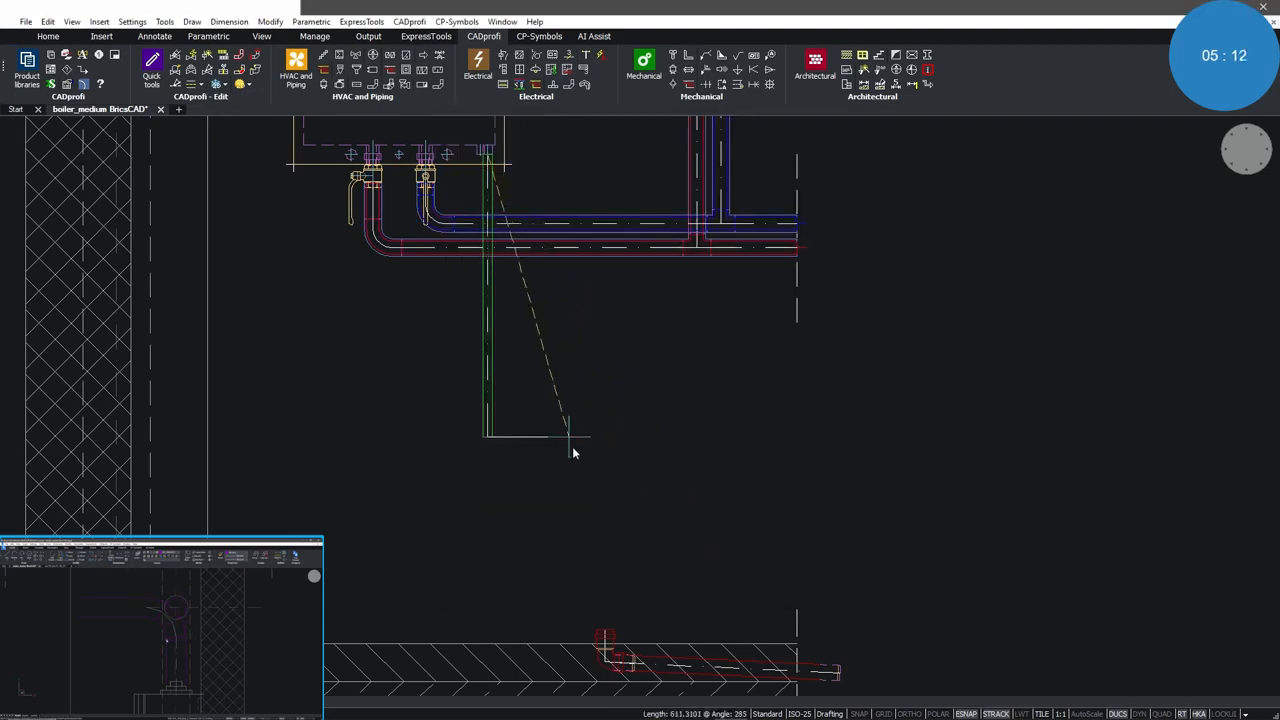
{"action": "left_click", "coordinate": [489, 334]}
{"action": "key", "text": "Escape"}
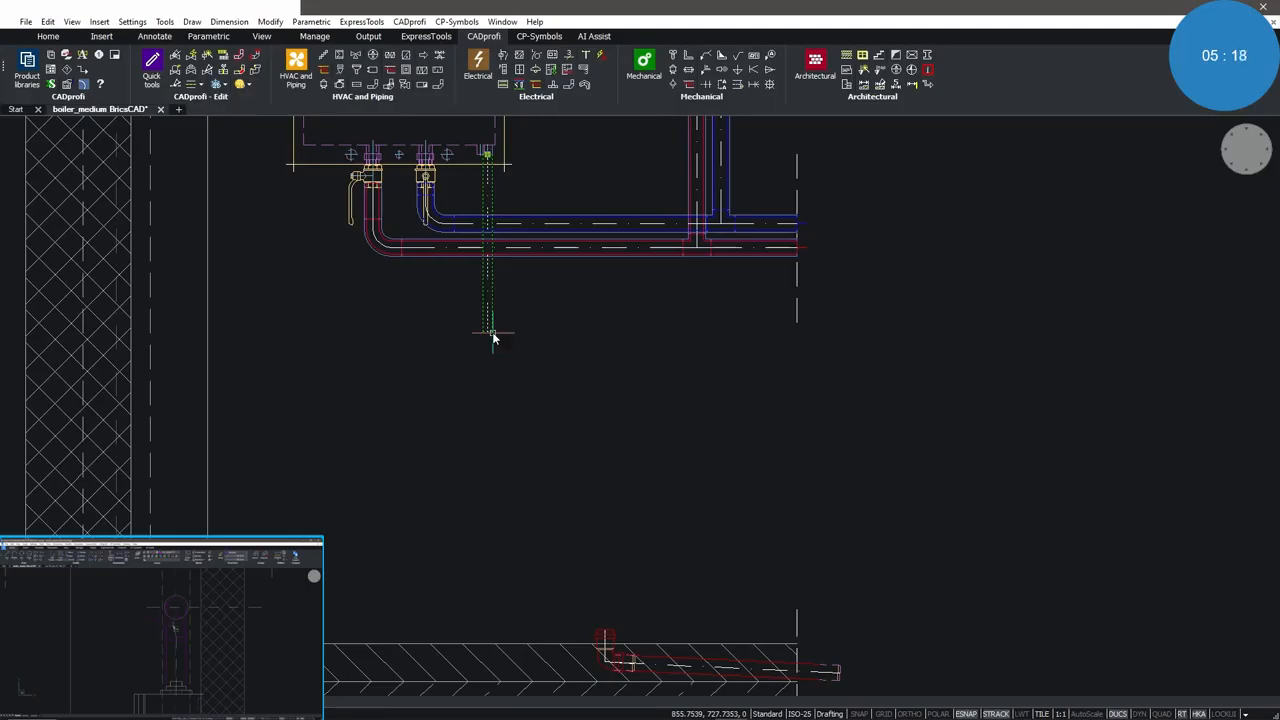
Copy the vertical drain pipe so its lower end sits in the upright socket of the sewage elbow in the floor
{"action": "key", "text": "m"}
{"action": "key", "text": "Return"}
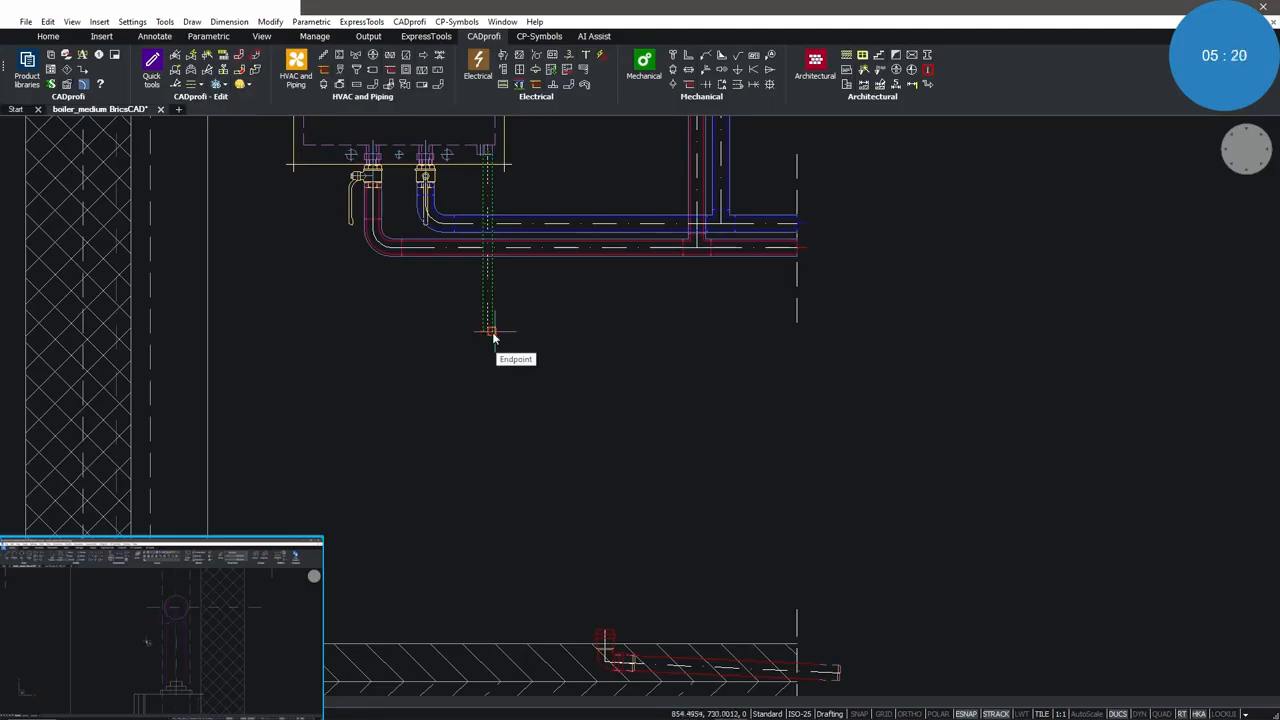
{"action": "left_click", "coordinate": [492, 332]}
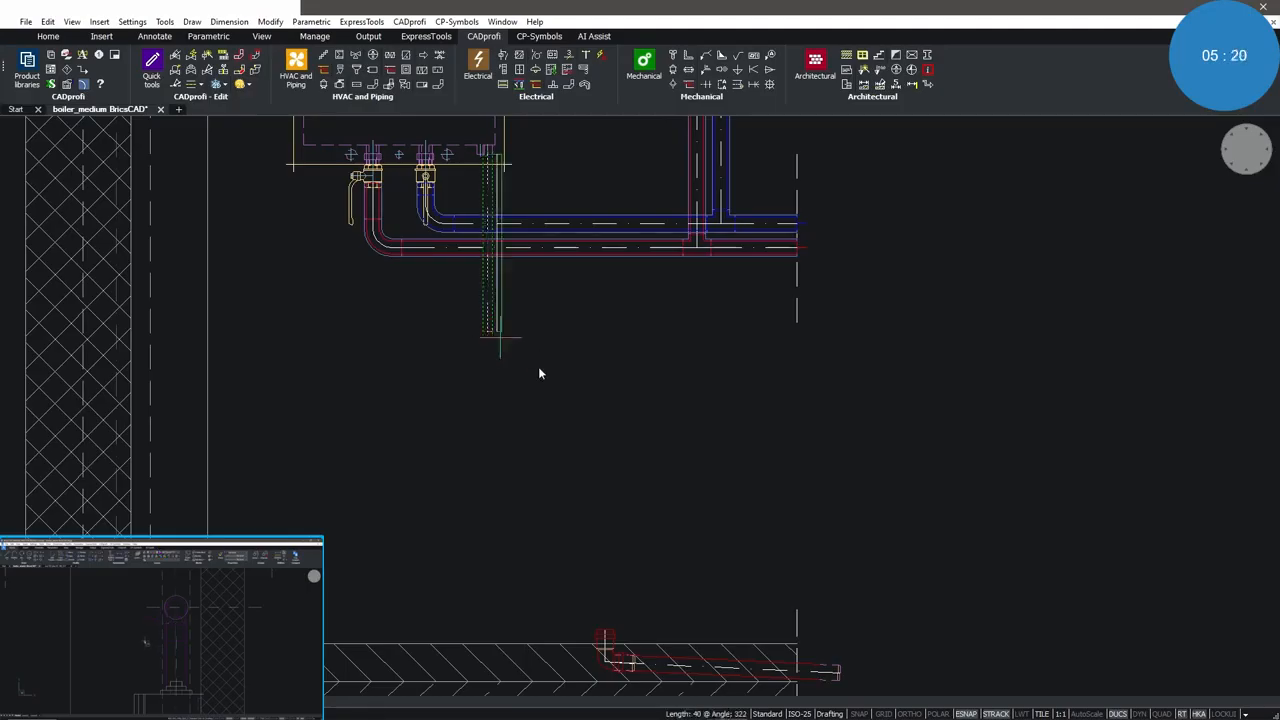
{"action": "left_click", "coordinate": [608, 603]}
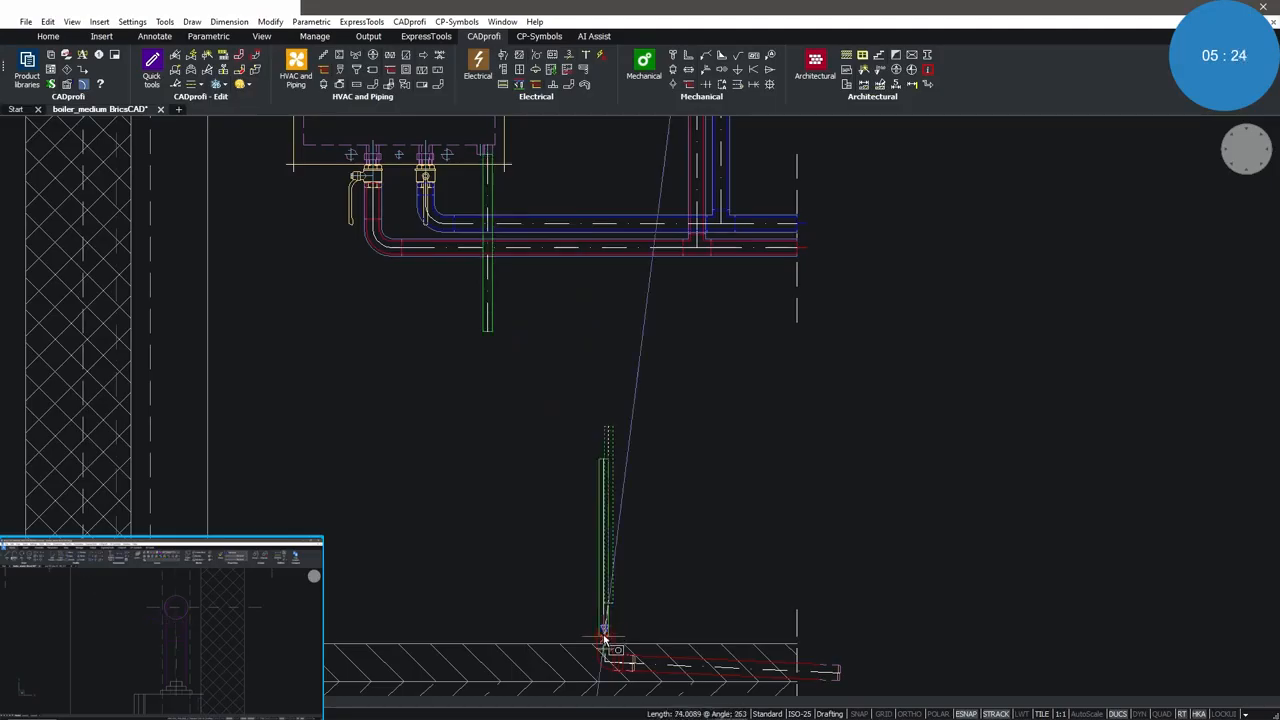
{"action": "left_click", "coordinate": [605, 638]}
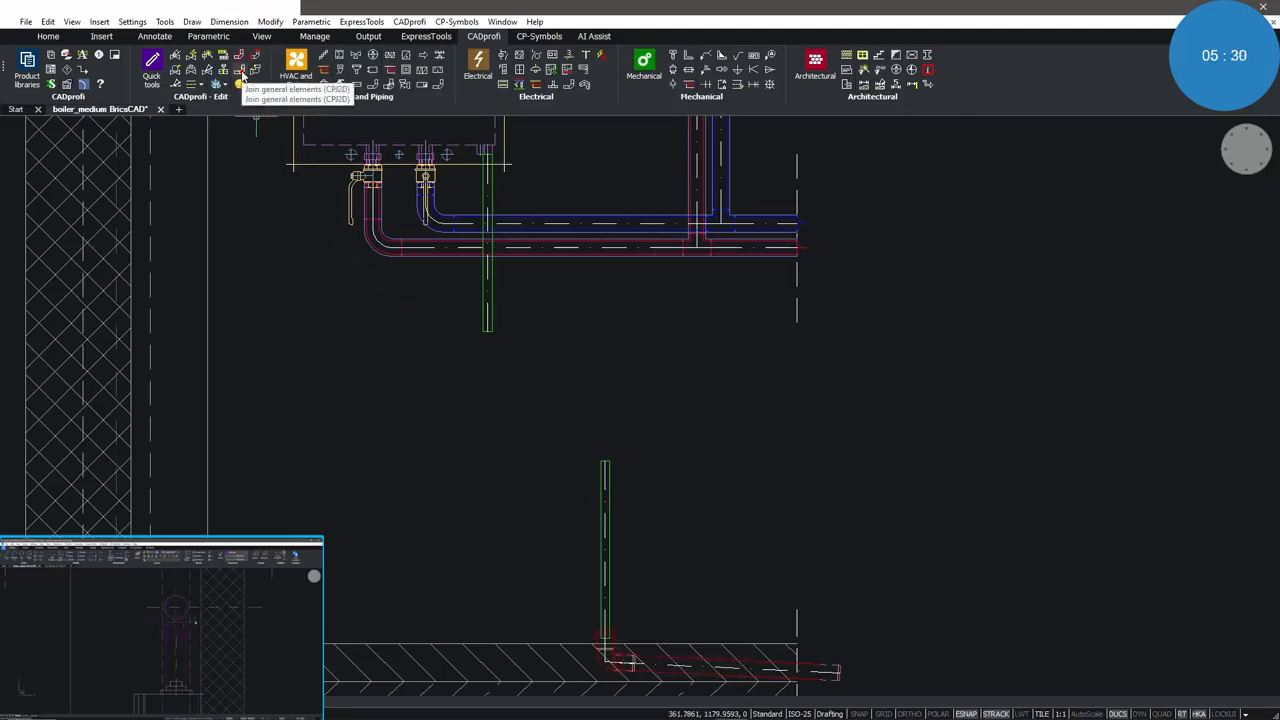
Join the two vertical drain pipes with a Fuller offset, using a bend radius of 100 mm instead of a width multiplier
{"action": "left_click", "coordinate": [241, 72]}
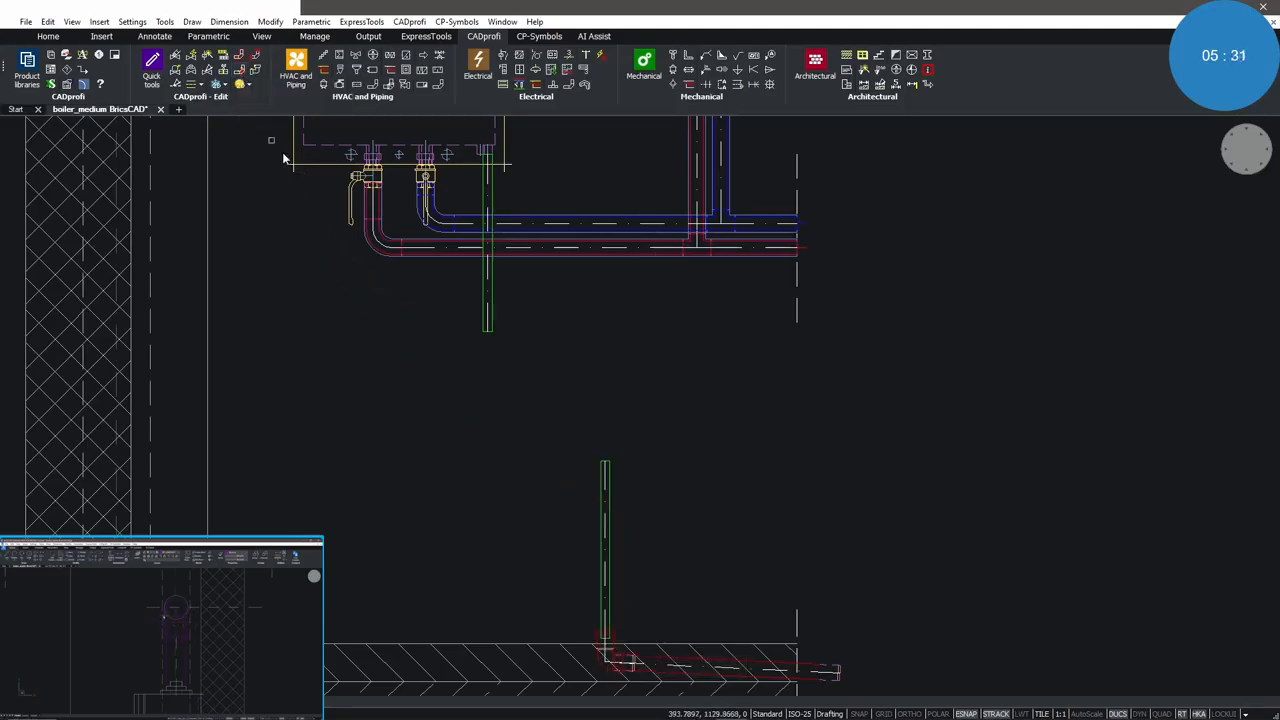
{"action": "left_click", "coordinate": [482, 303]}
{"action": "left_click", "coordinate": [602, 472]}
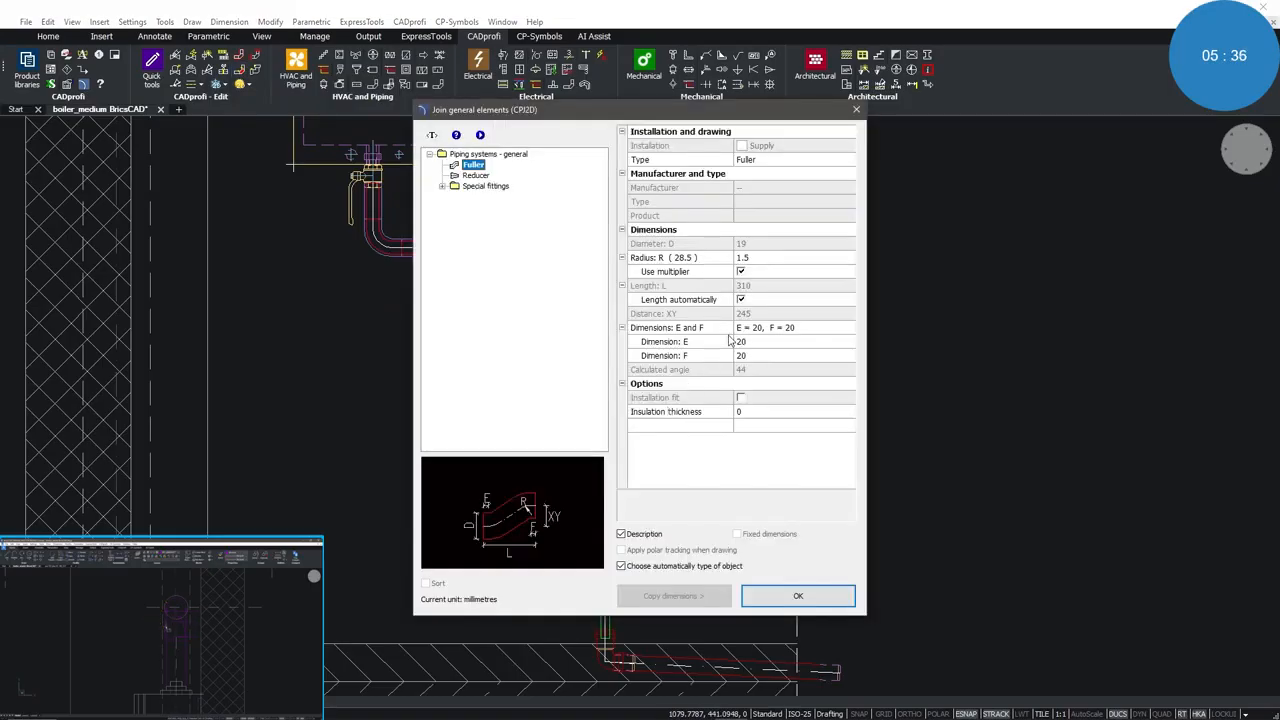
{"action": "left_click", "coordinate": [742, 273]}
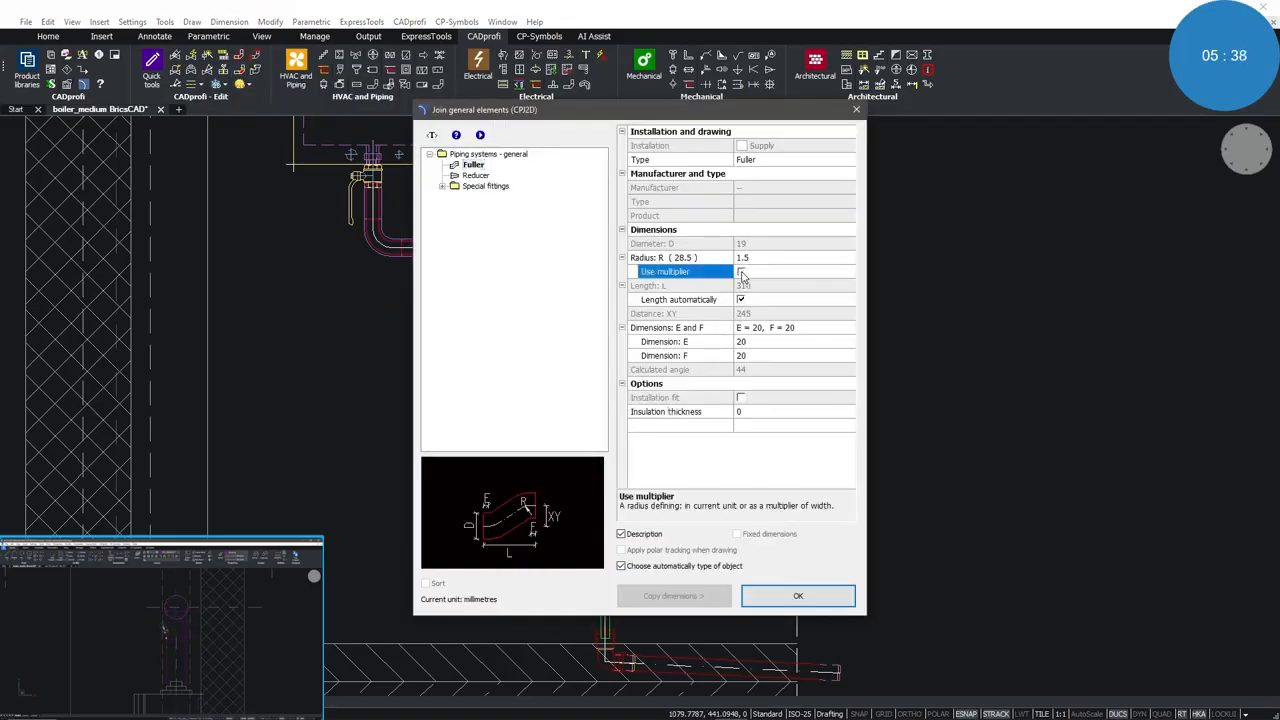
{"action": "left_click", "coordinate": [757, 258]}
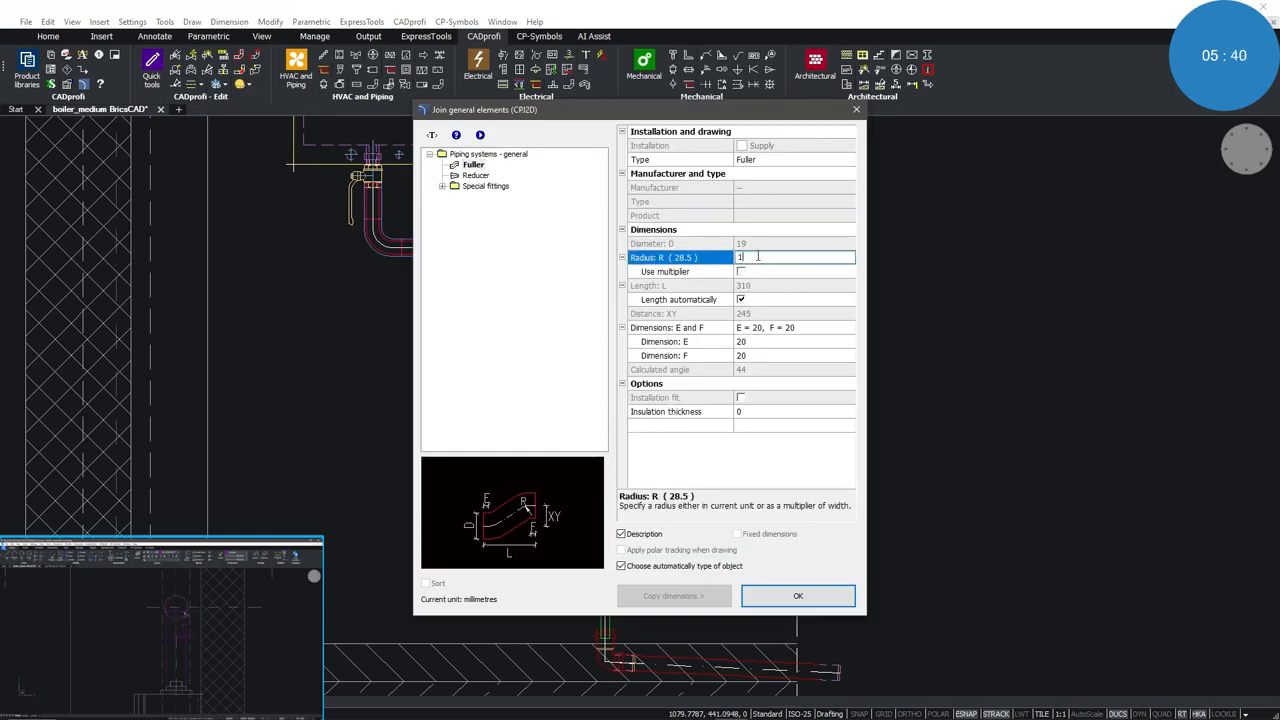
{"action": "left_click", "coordinate": [767, 470]}
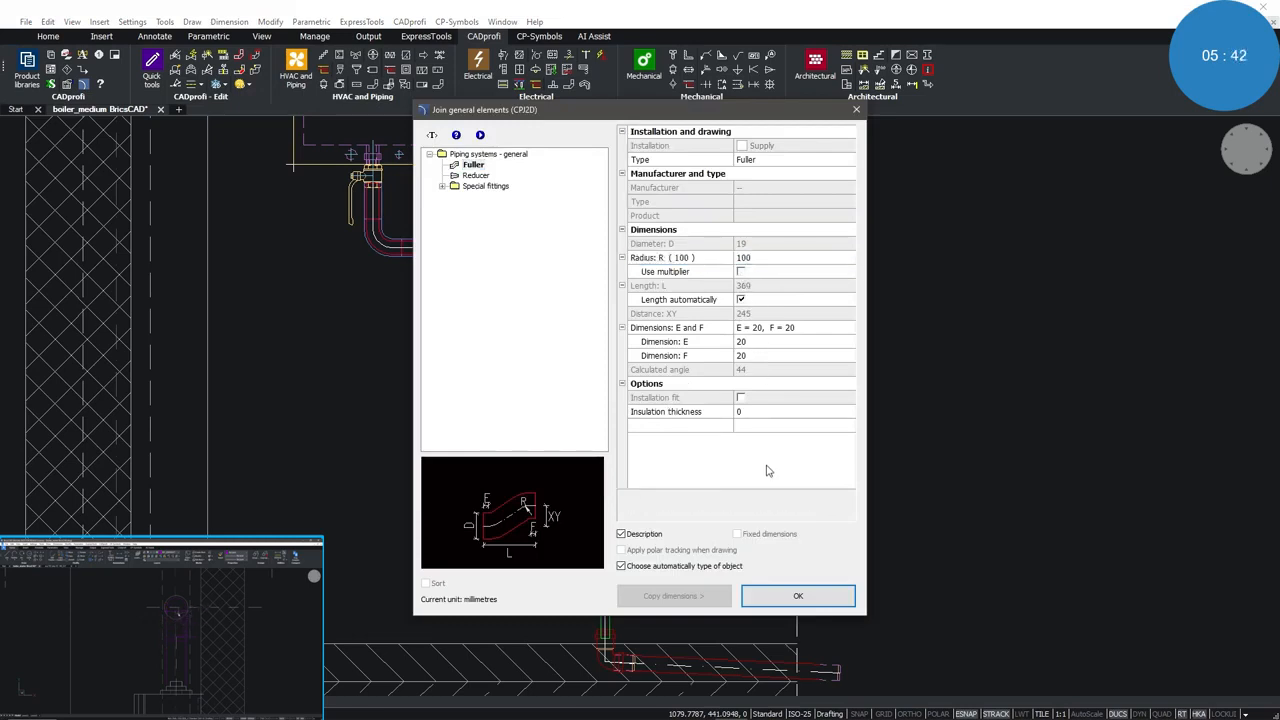
{"action": "left_click", "coordinate": [786, 594]}
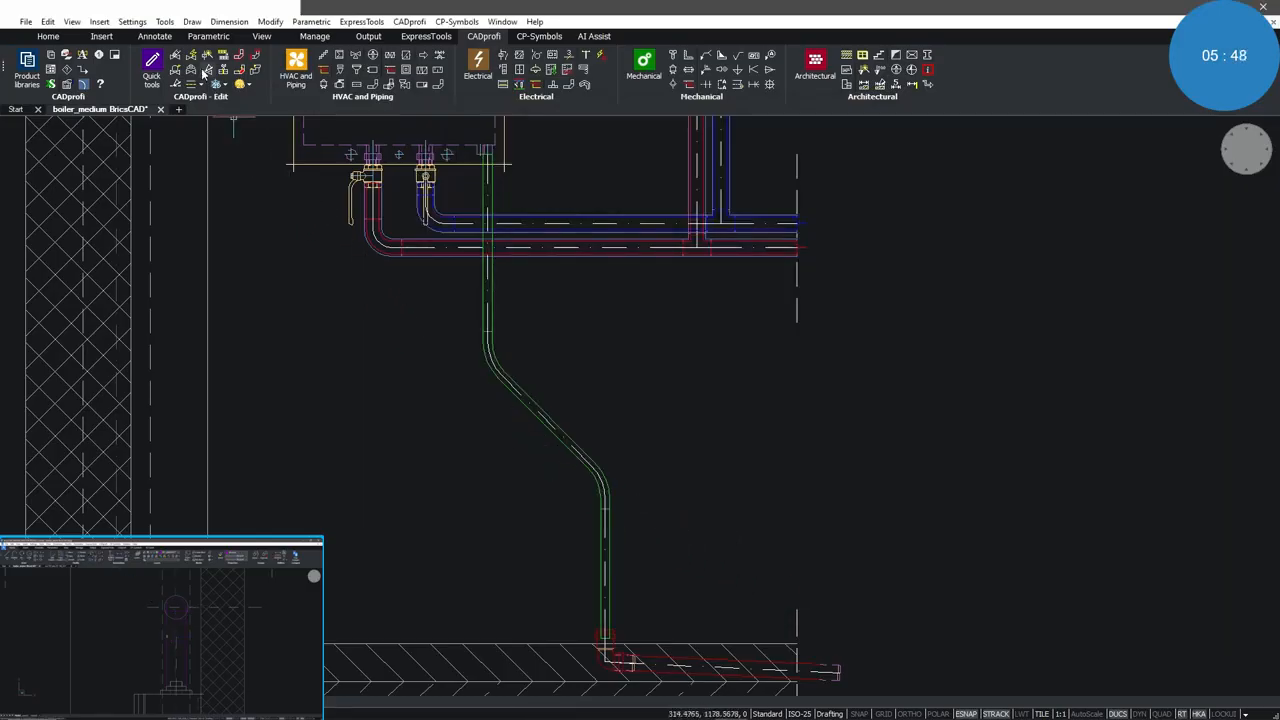
Insert the Side 1 view of the front view's 87°30' DN 32 sewage elbow in the side-view floor near the wall, socket facing up
{"action": "left_click", "coordinate": [193, 60]}
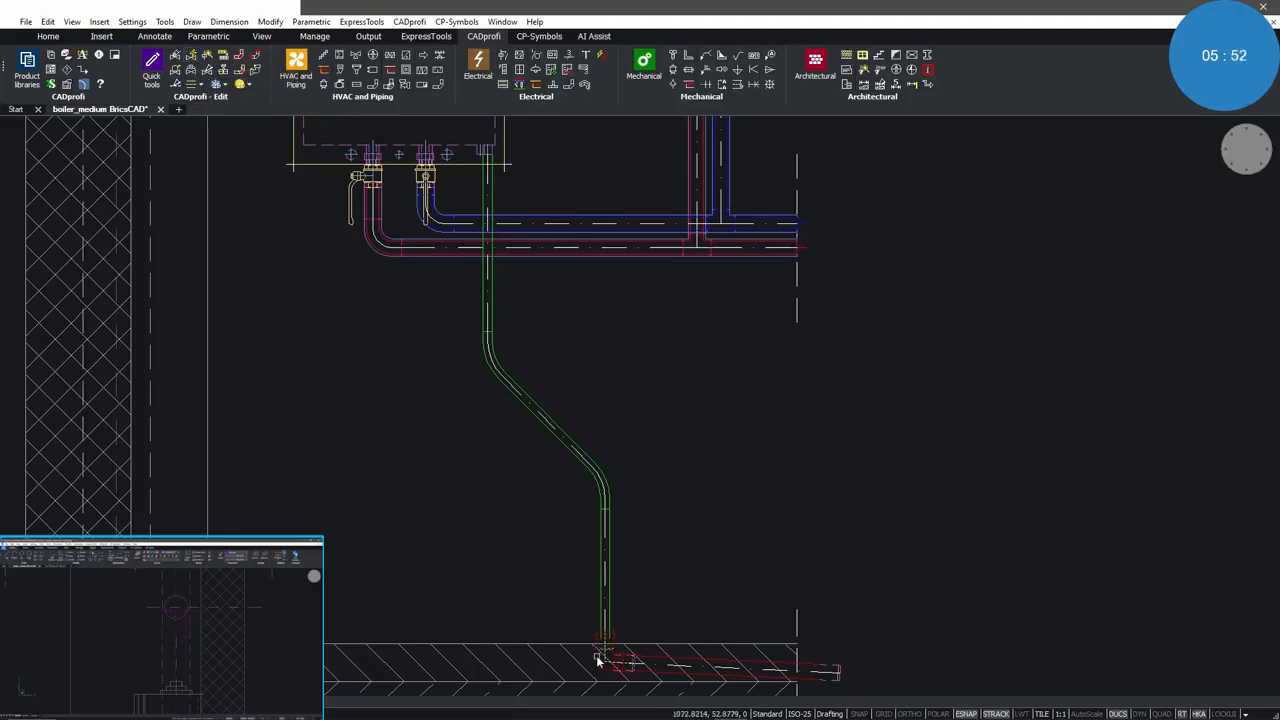
{"action": "left_click", "coordinate": [597, 660]}
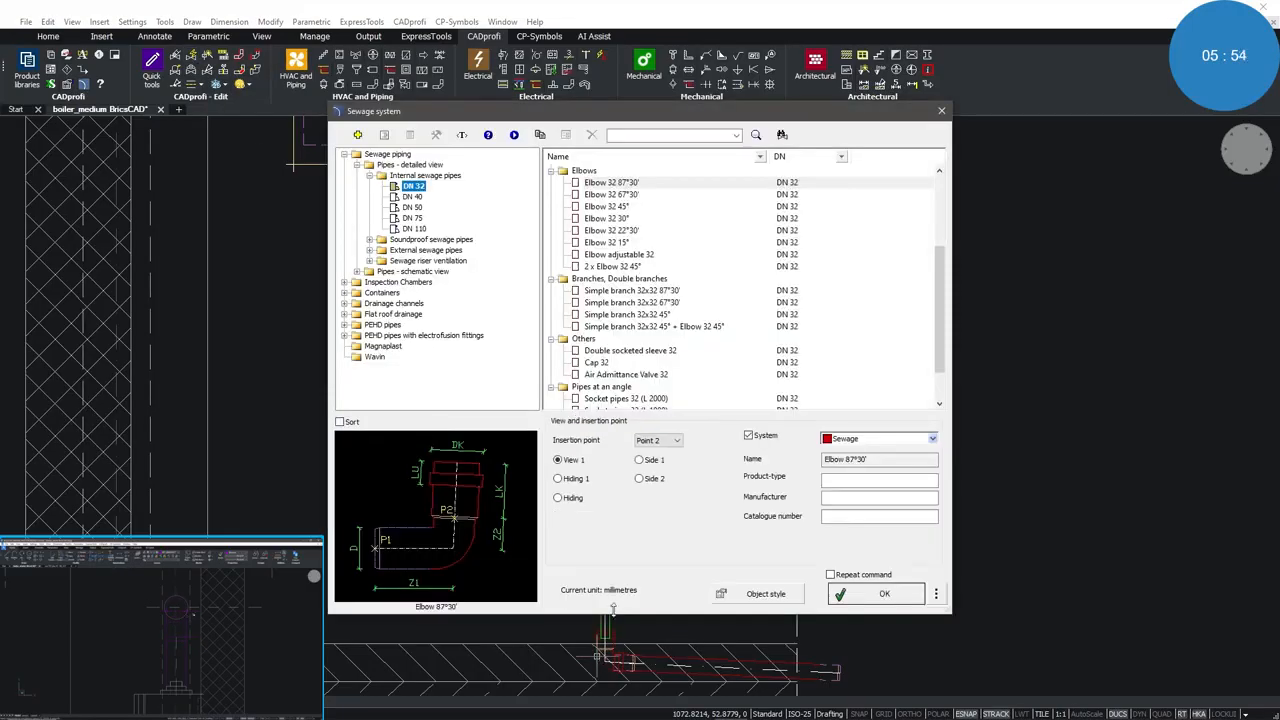
{"action": "left_click", "coordinate": [651, 462]}
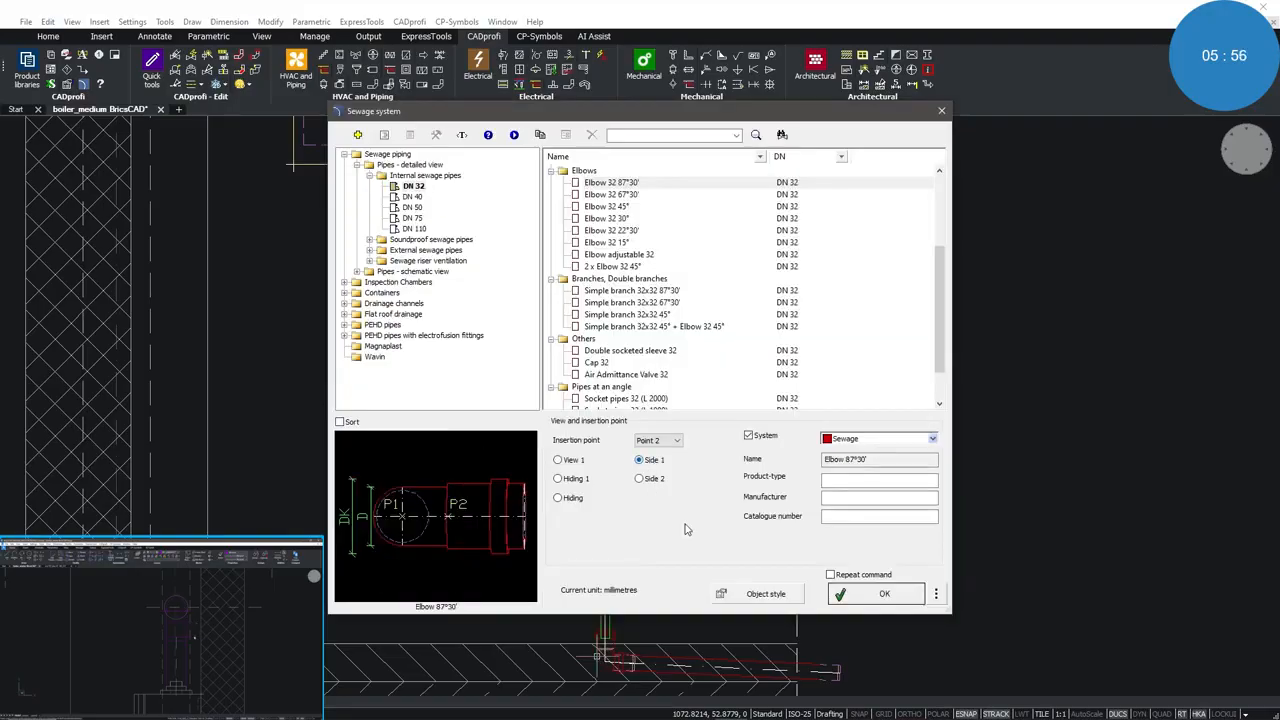
{"action": "left_click", "coordinate": [880, 595]}
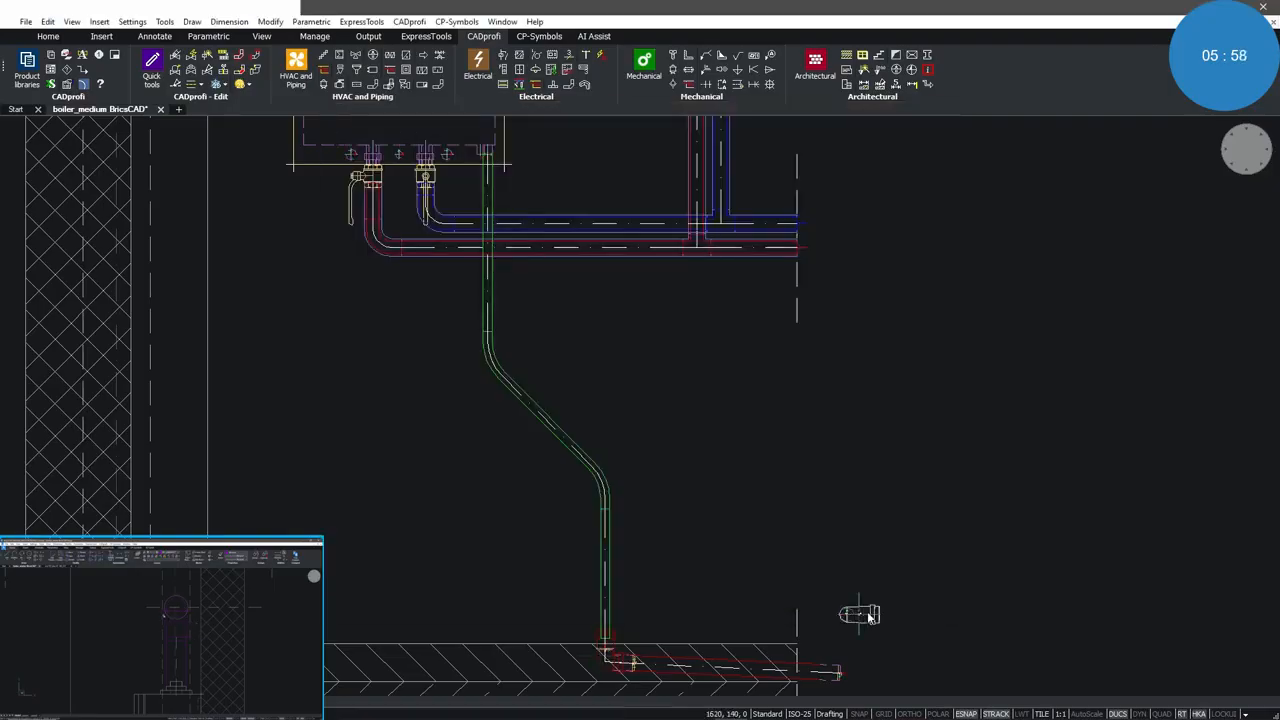
{"action": "scroll", "coordinate": [886, 555], "scroll_direction": "up", "scroll_amount": 2}
{"action": "scroll", "coordinate": [885, 562], "scroll_direction": "down", "scroll_amount": 4}
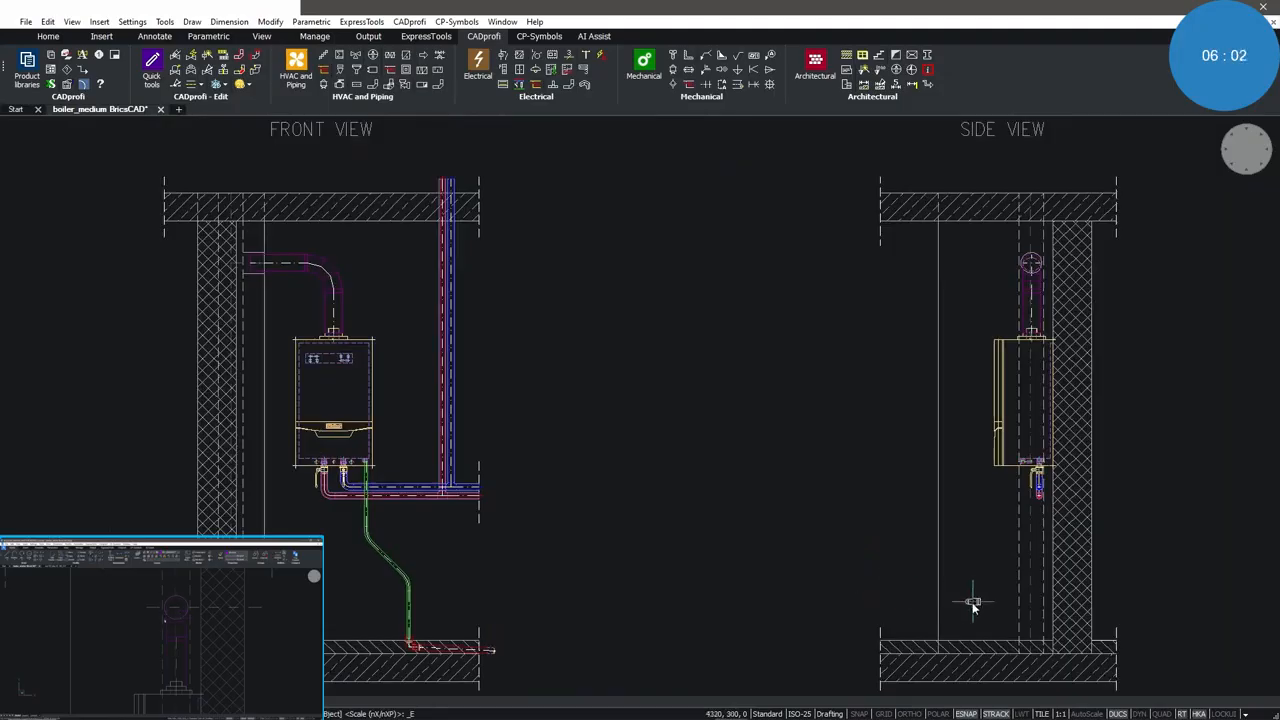
{"action": "scroll", "coordinate": [1045, 628], "scroll_direction": "up", "scroll_amount": 4}
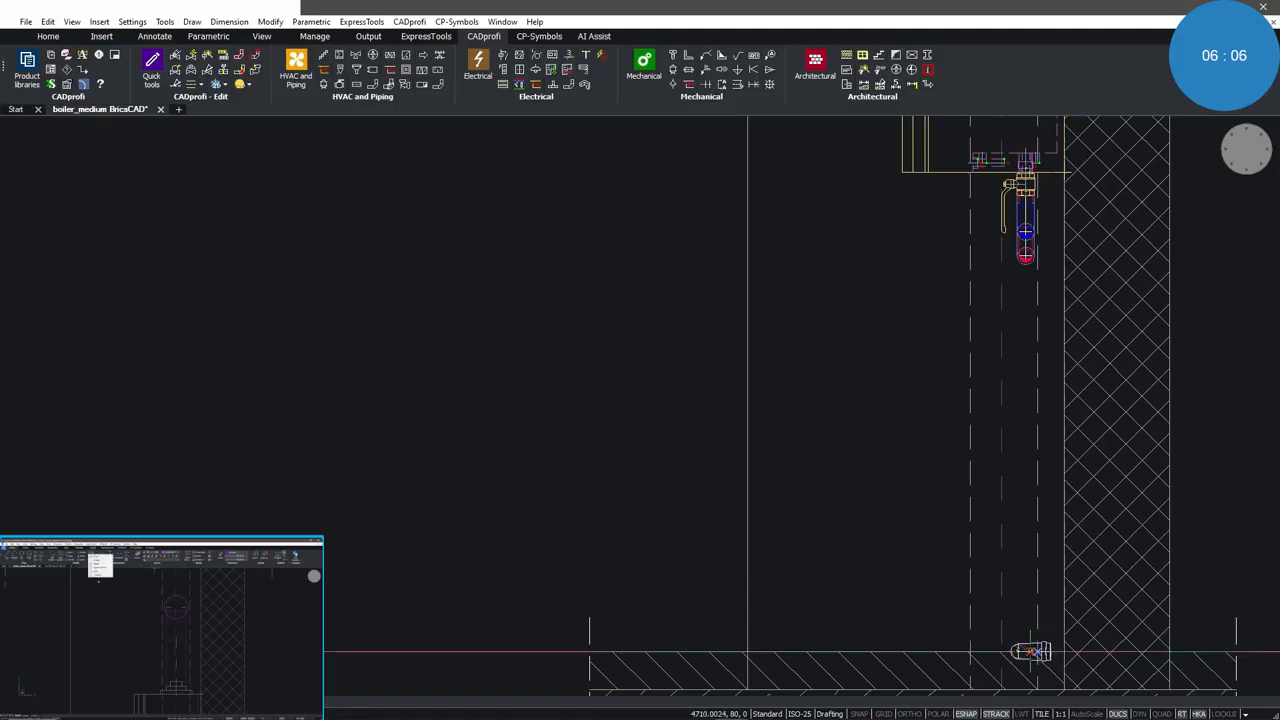
{"action": "left_click", "coordinate": [1035, 651]}
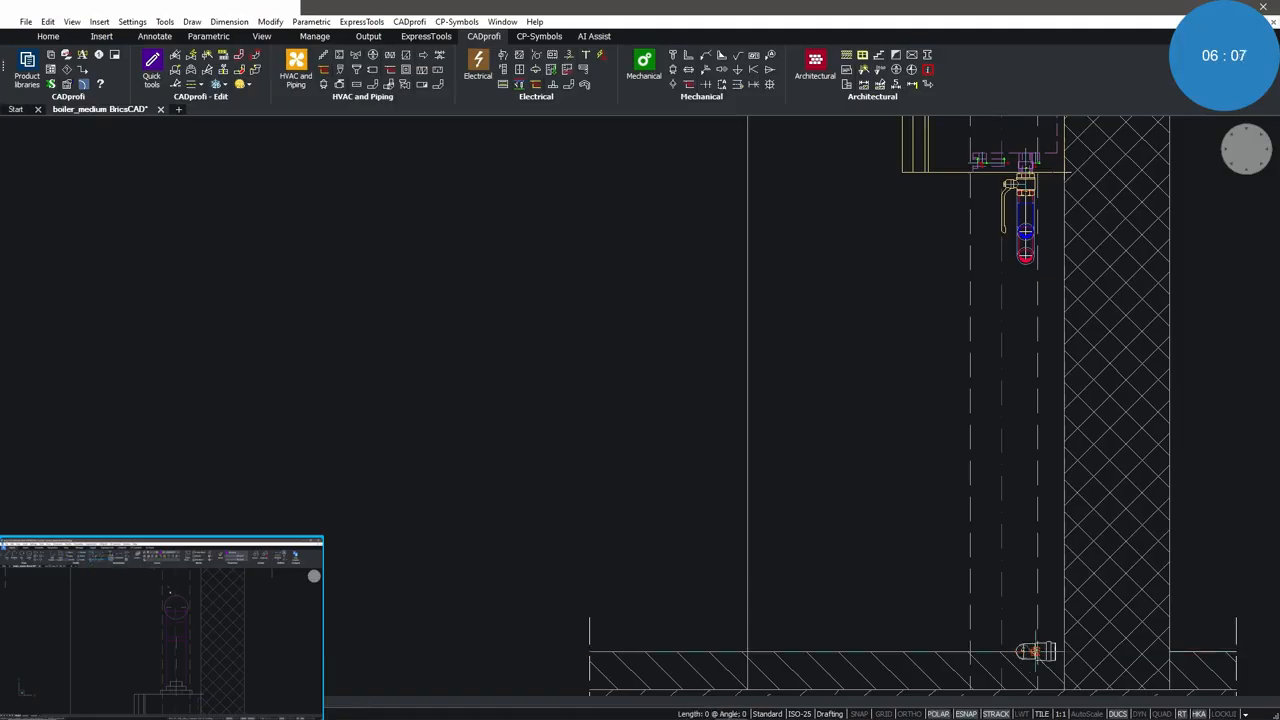
{"action": "left_click", "coordinate": [1034, 594]}
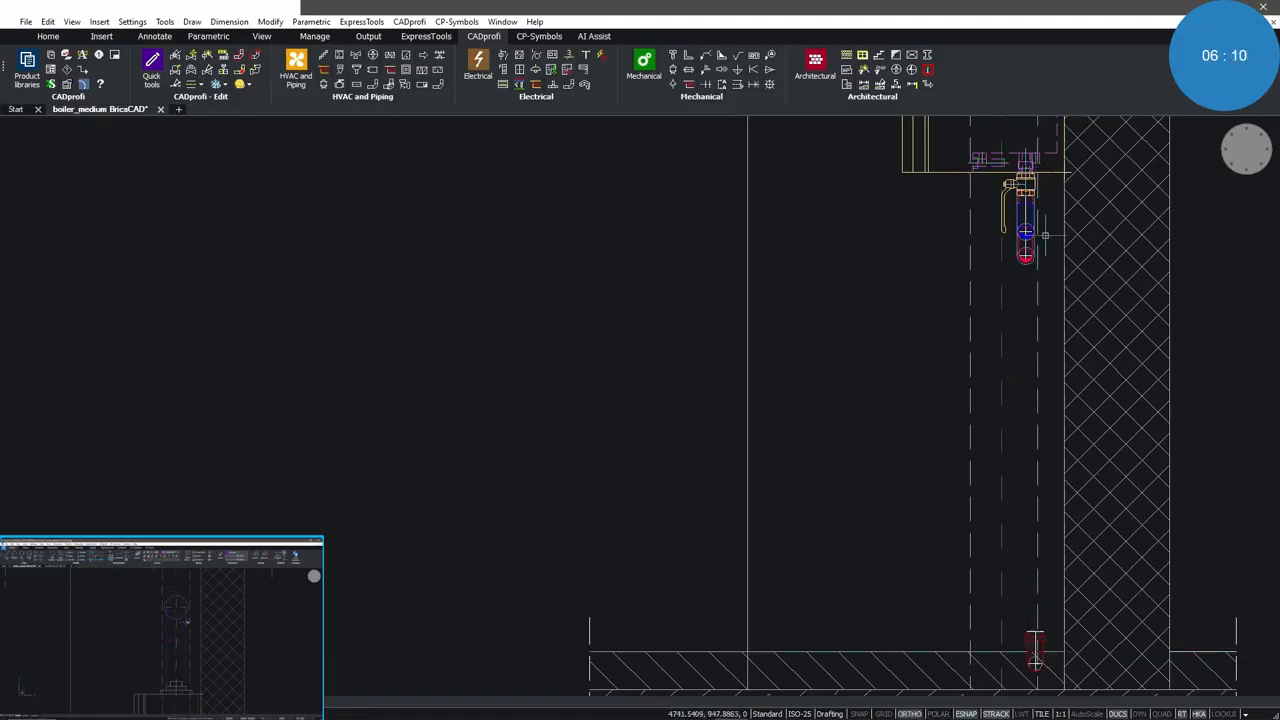
Draw a vertical drain pipe about 1000 mm long from the side-view boiler's bottom connection down into the sewage elbow's socket
{"action": "left_click", "coordinate": [1030, 160]}
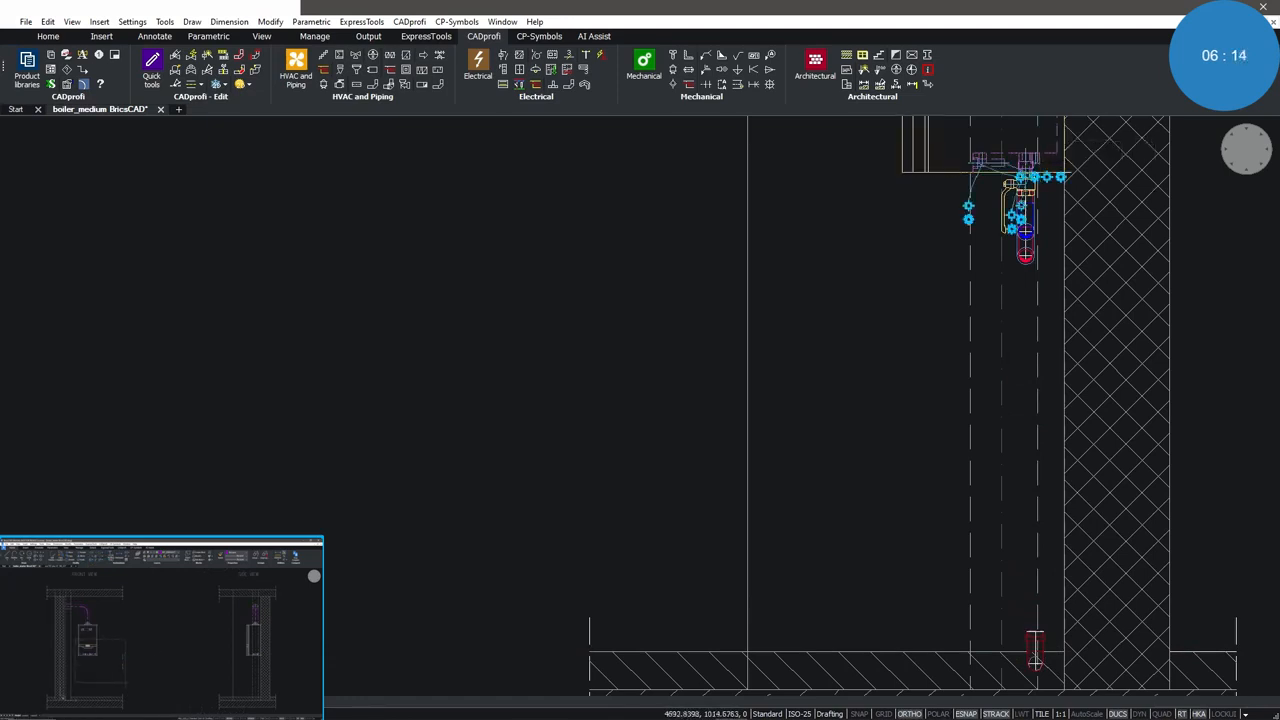
{"action": "key", "text": "Escape"}
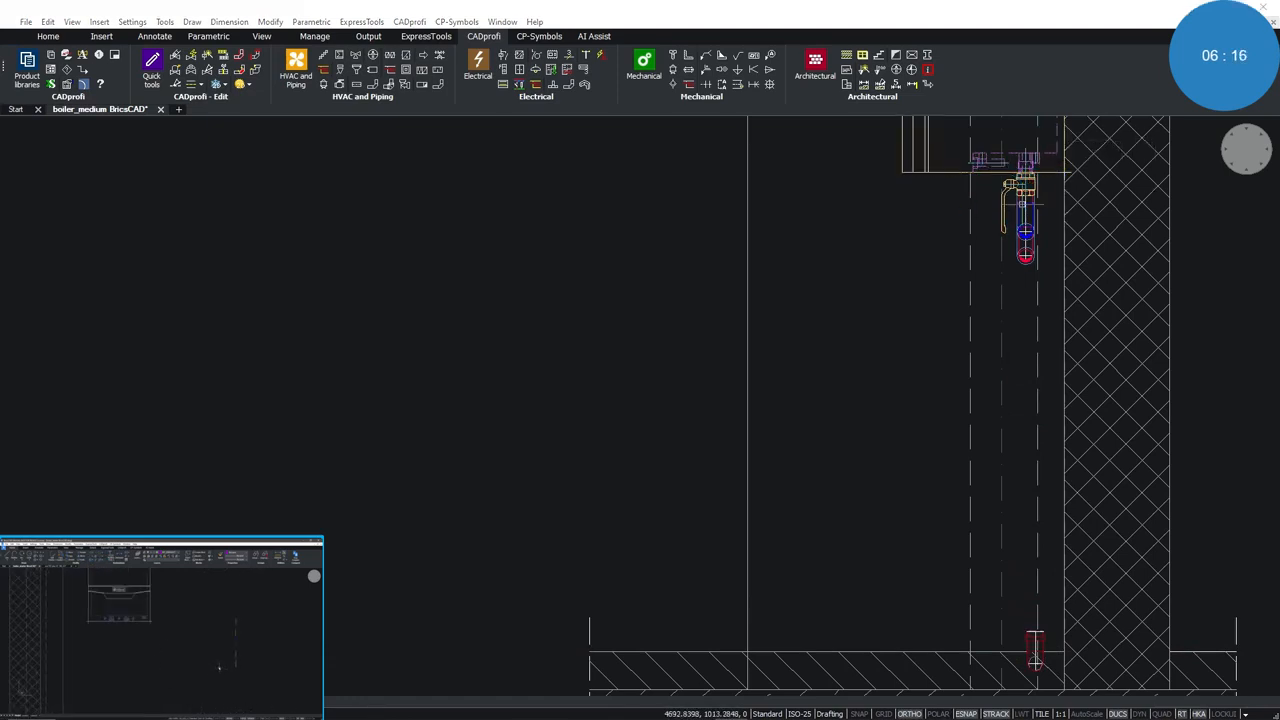
{"action": "left_click", "coordinate": [1035, 162]}
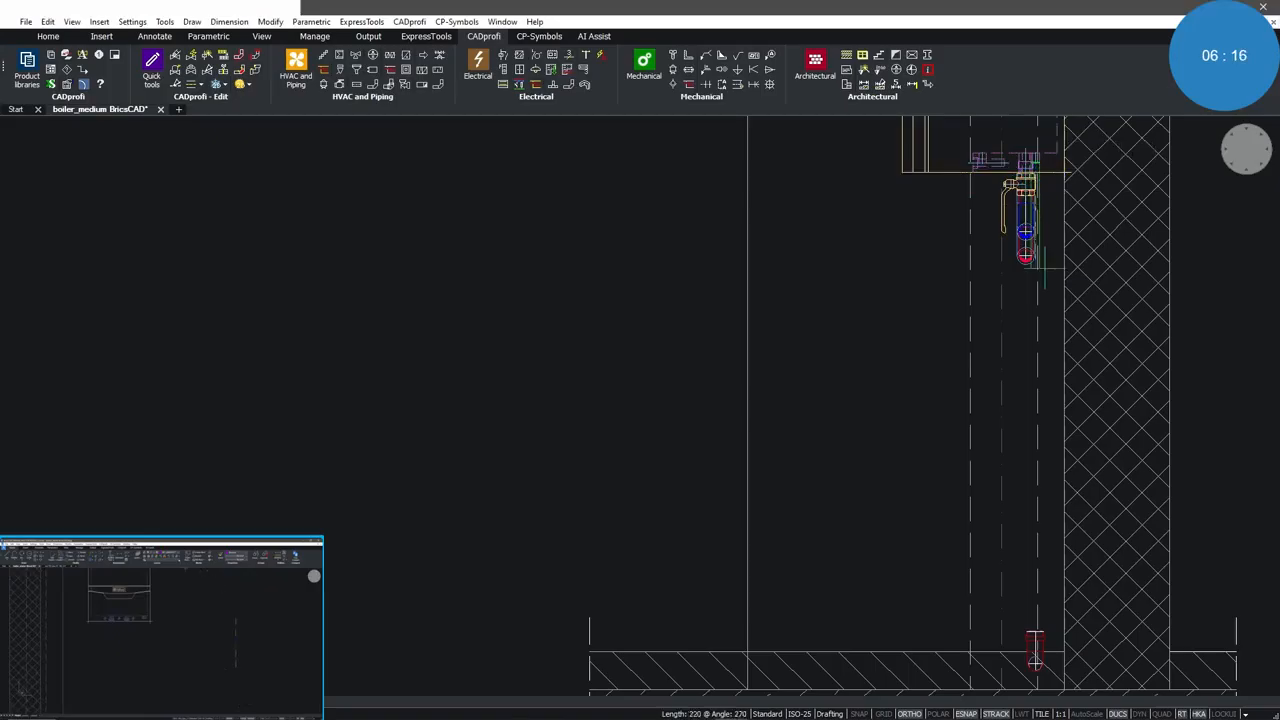
{"action": "left_click", "coordinate": [1035, 640]}
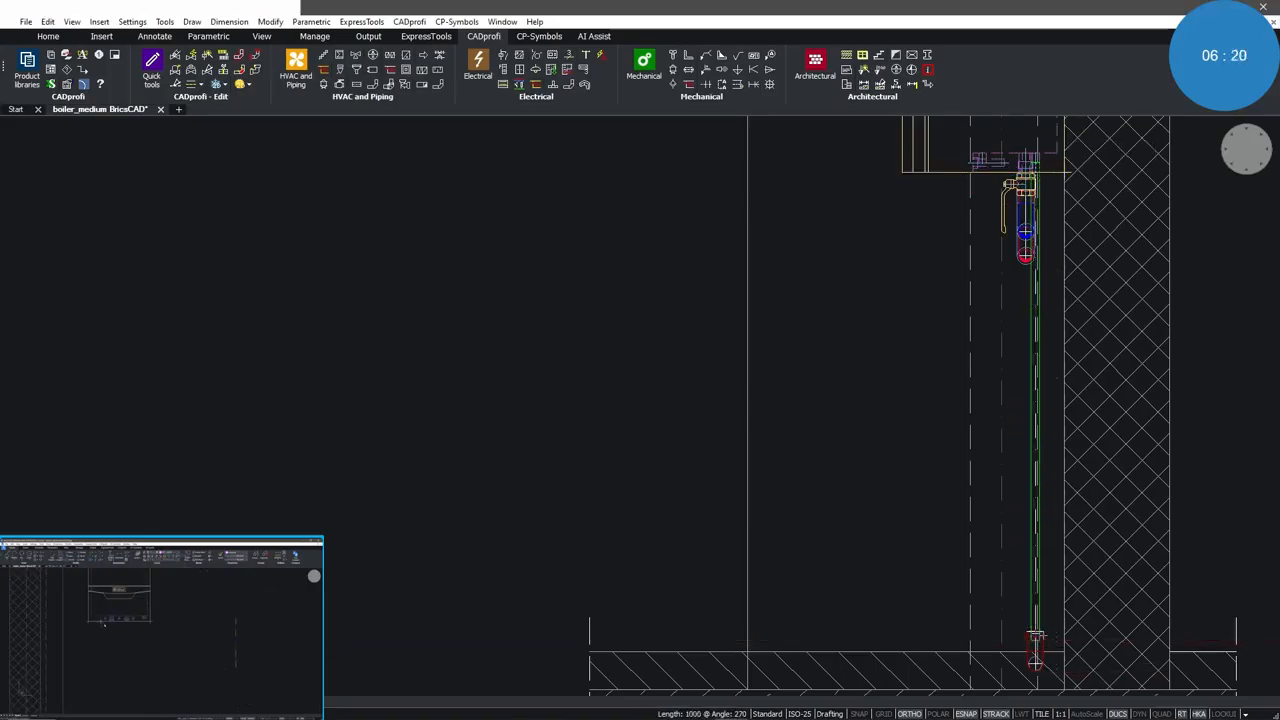
{"action": "key", "text": "Escape"}
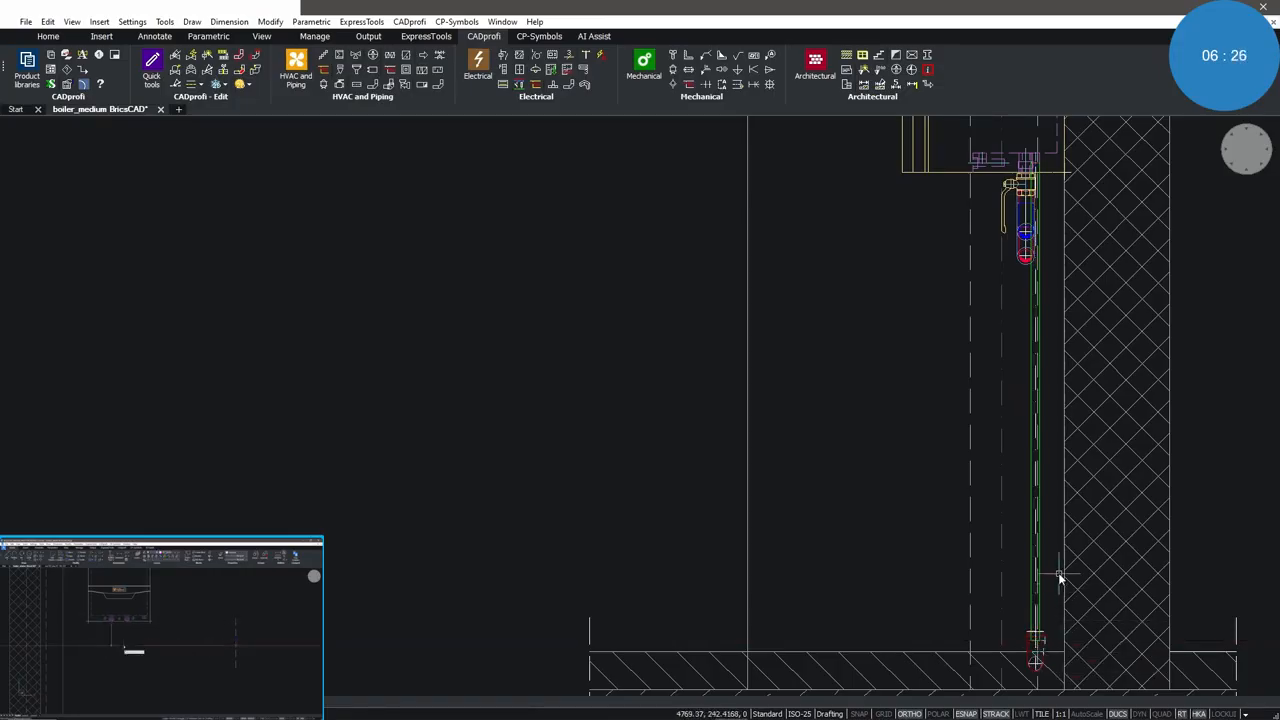
{"action": "scroll", "coordinate": [1060, 578], "scroll_direction": "down", "scroll_amount": 5}
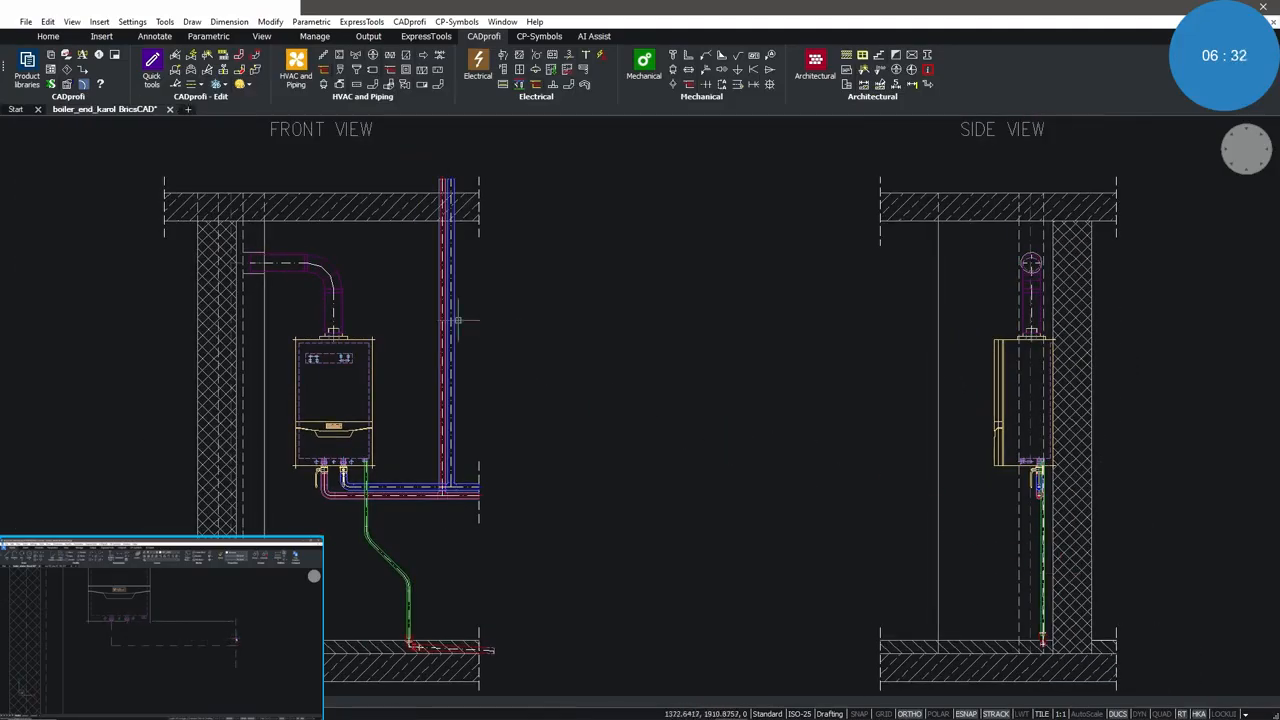
Insert a framed text with the front-view boiler's Name and Manufacturer attributes just above the boiler, beside the flue duct
{"action": "left_click", "coordinate": [86, 57]}
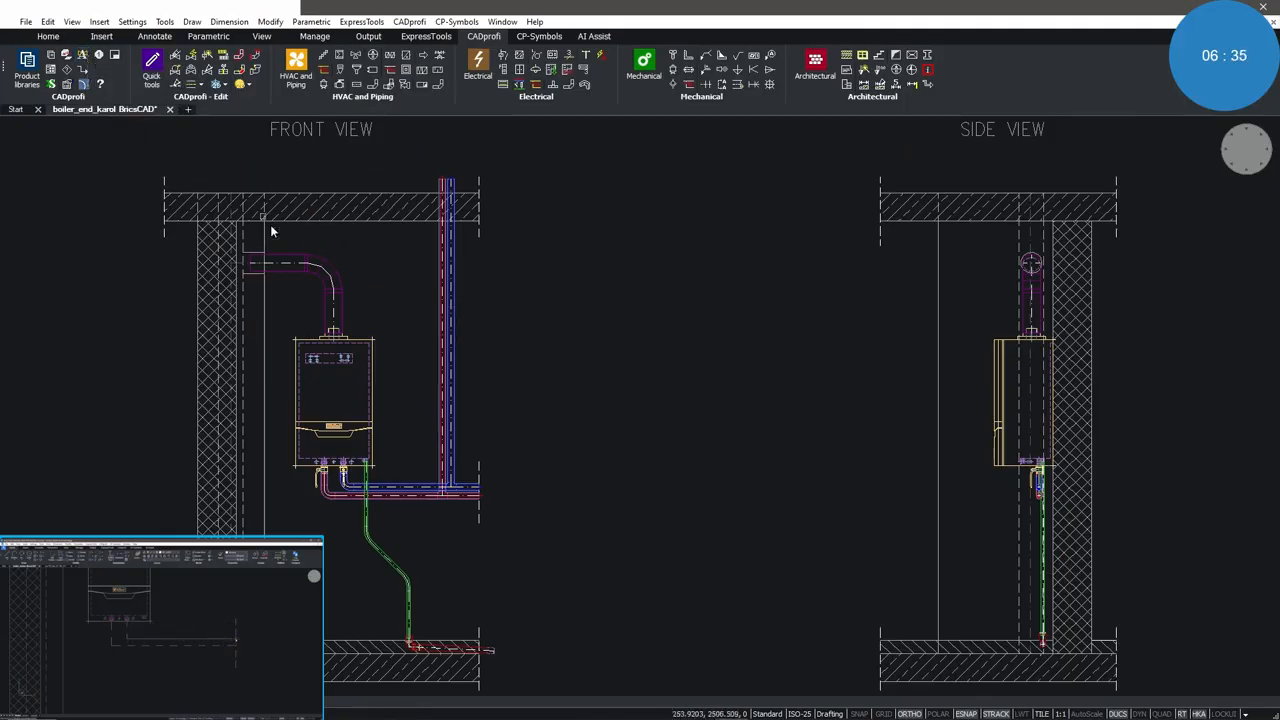
{"action": "left_click", "coordinate": [356, 345]}
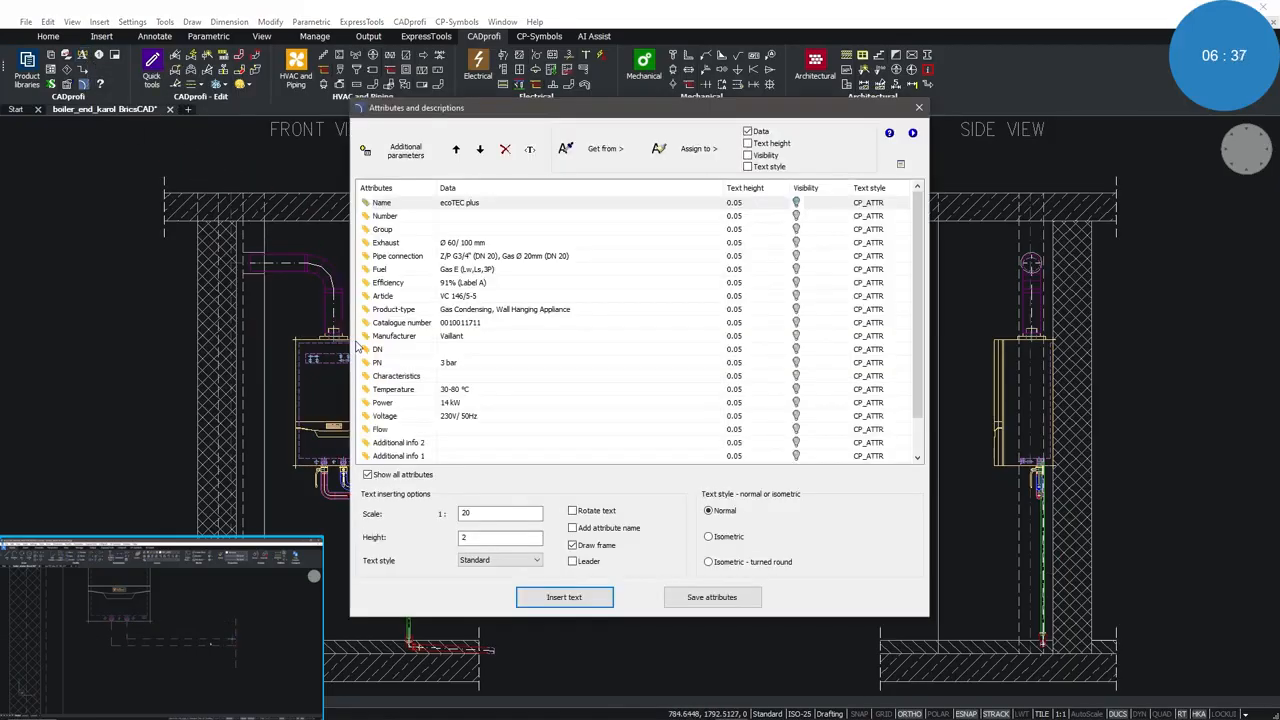
{"action": "left_click", "coordinate": [392, 204]}
{"action": "left_click", "coordinate": [398, 336], "text": "ctrl"}
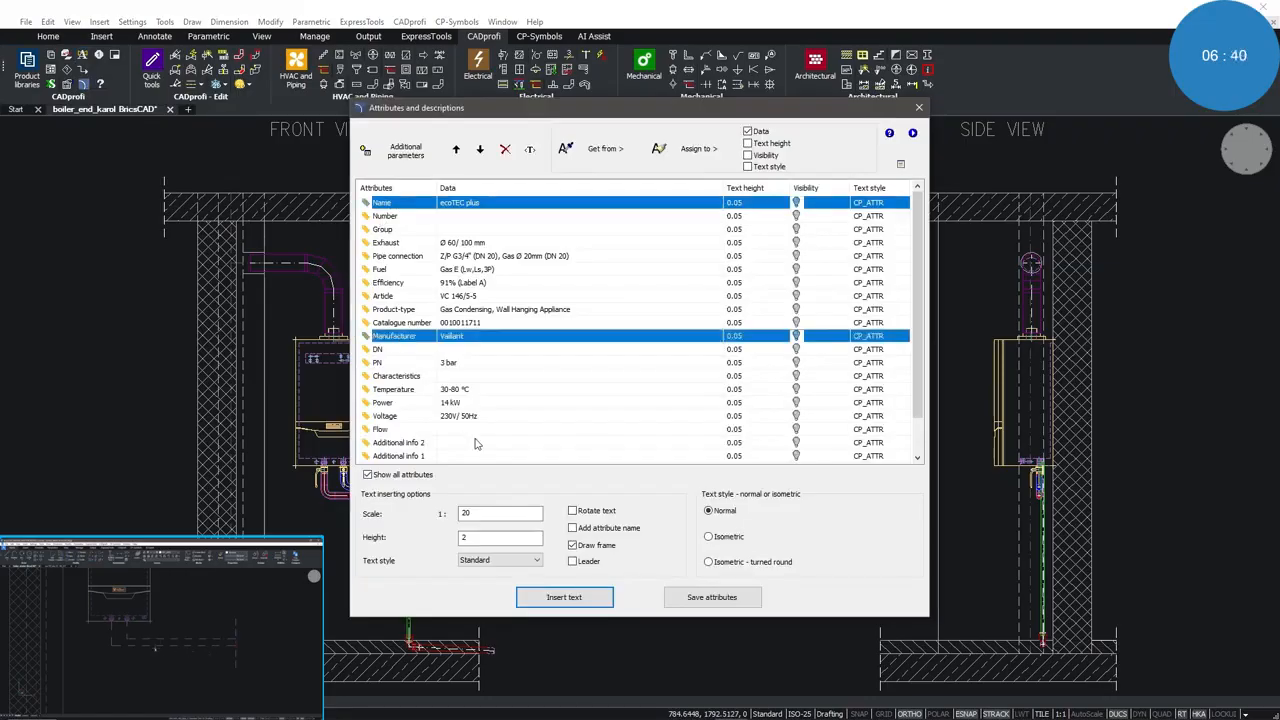
{"action": "left_click", "coordinate": [556, 598]}
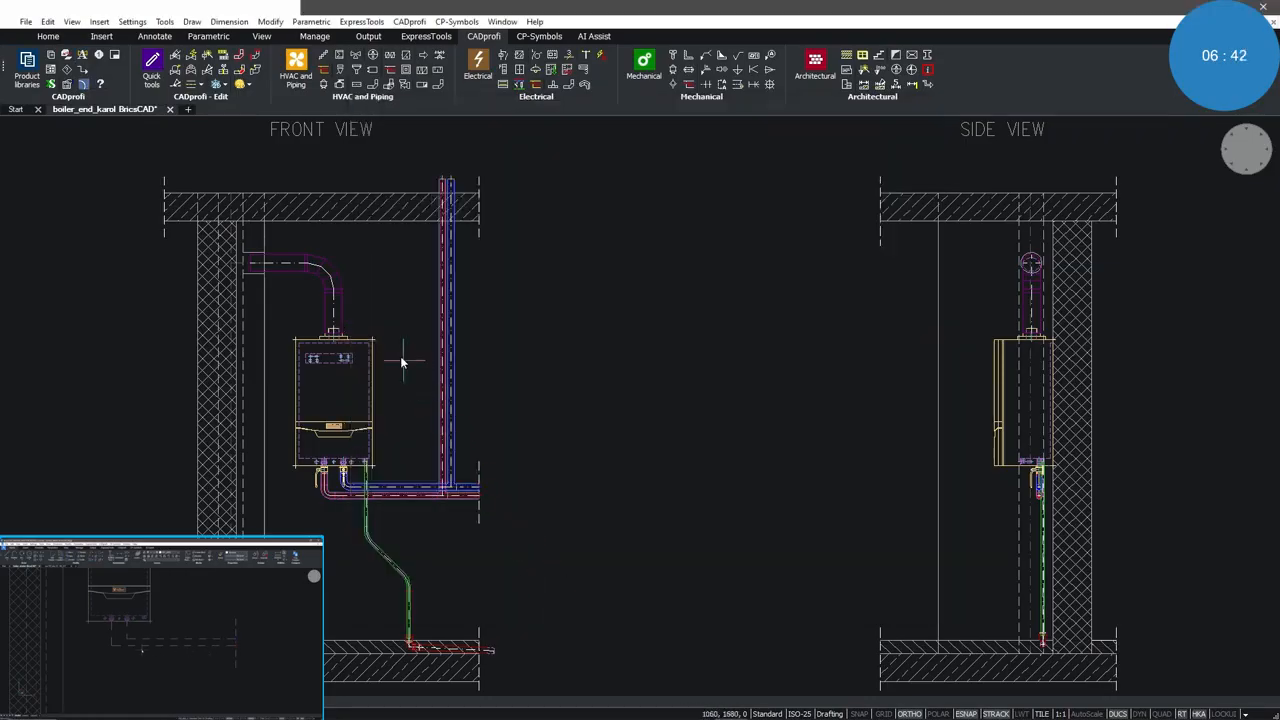
{"action": "left_click", "coordinate": [358, 312]}
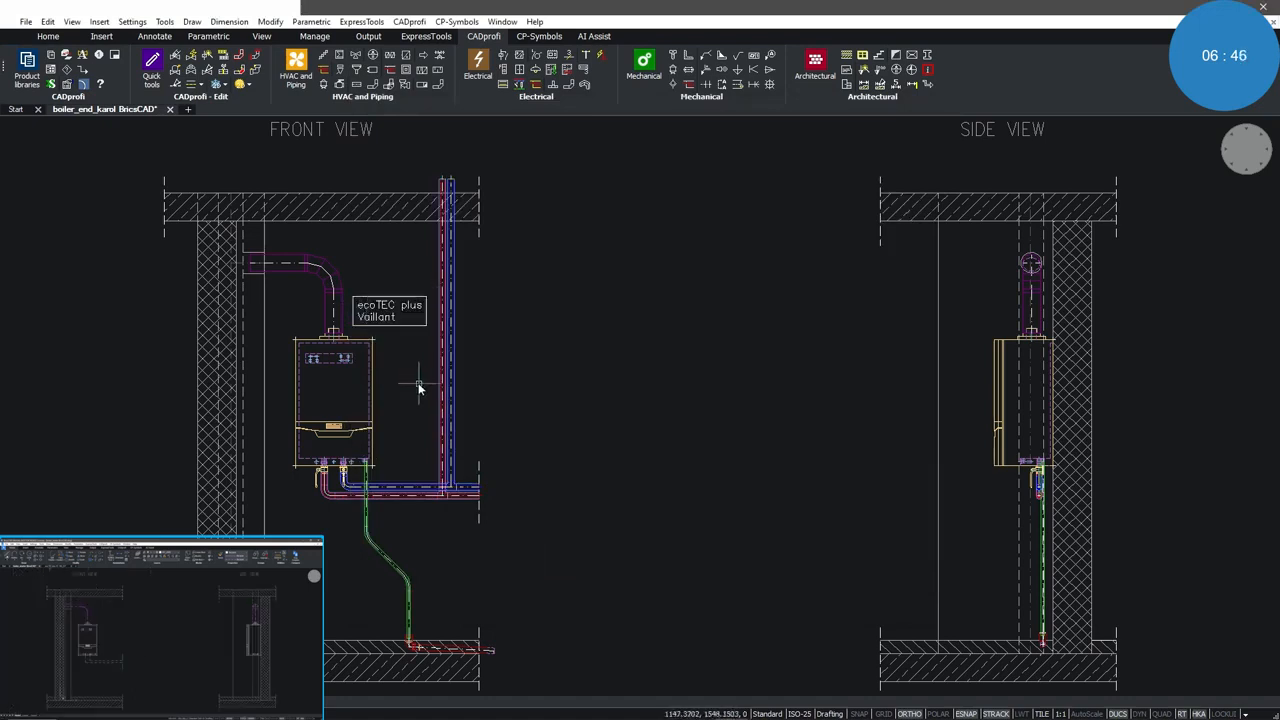
Label the front view's vertical flue duct with a single Line diameter [mm] mark on its wall side, with multiple insertion turned off
{"action": "left_click", "coordinate": [371, 58]}
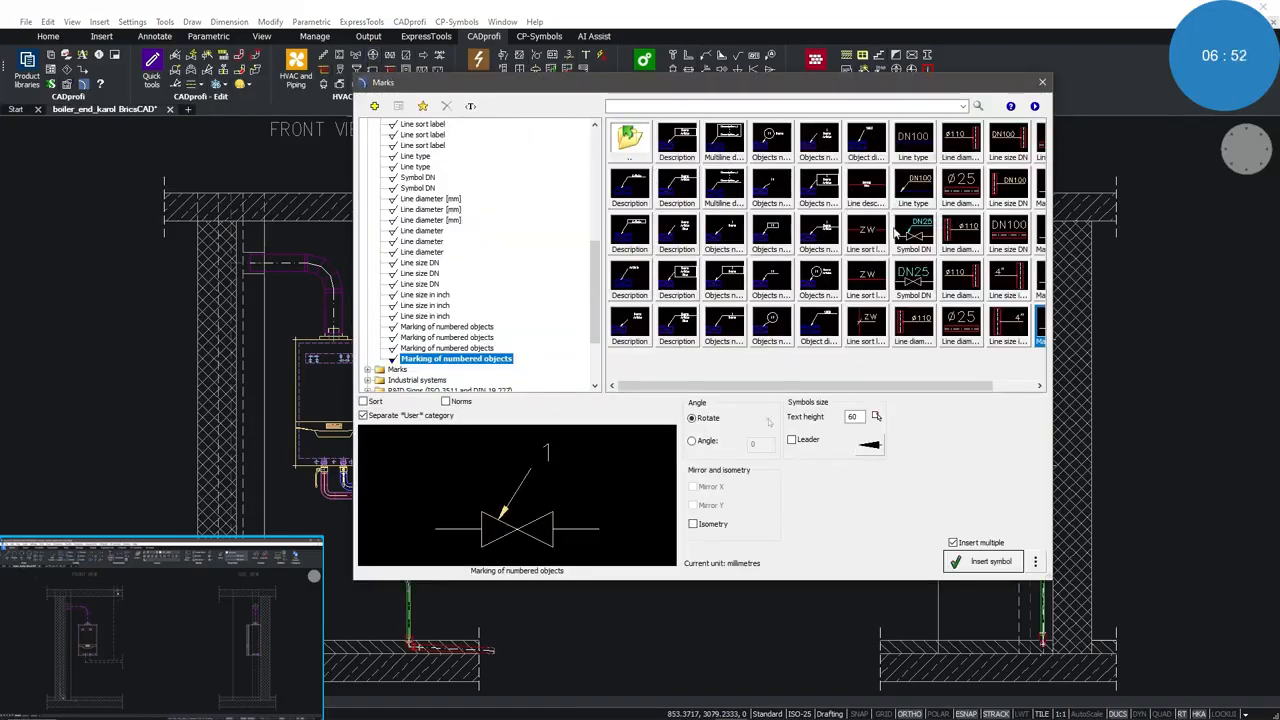
{"action": "left_click_drag", "start_coordinate": [921, 385], "coordinate": [991, 391]}
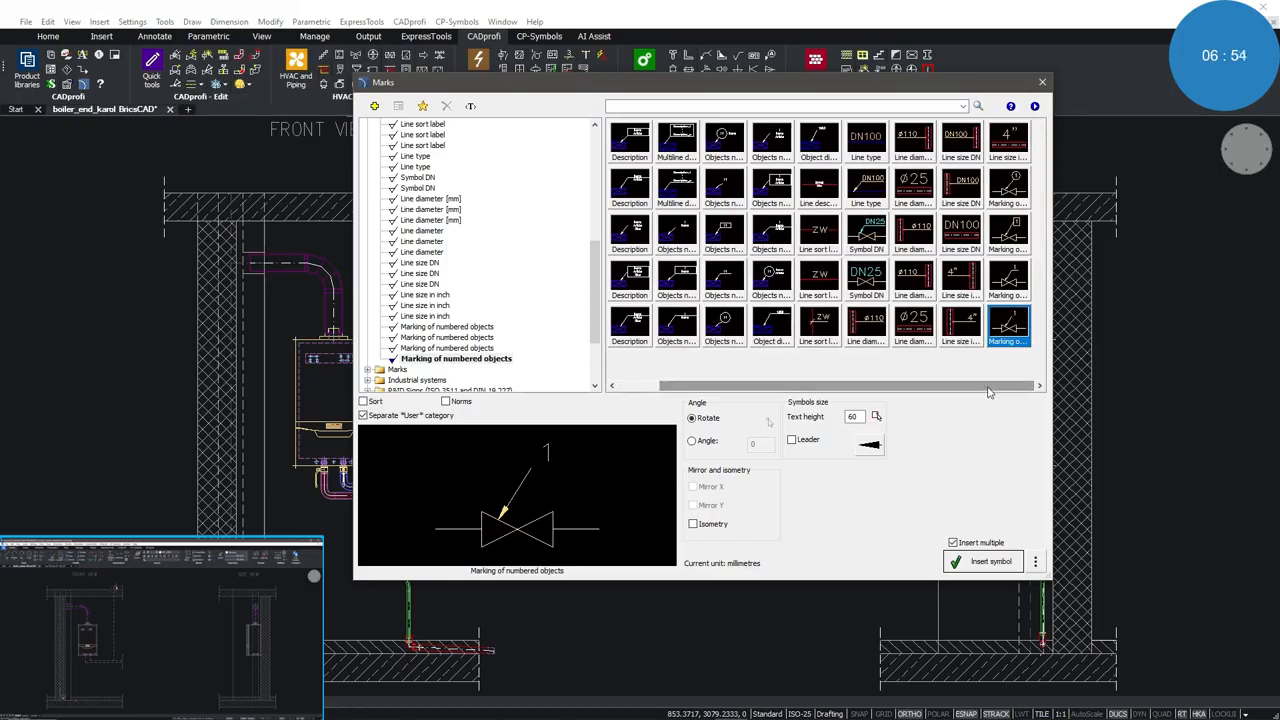
{"action": "left_click", "coordinate": [912, 146]}
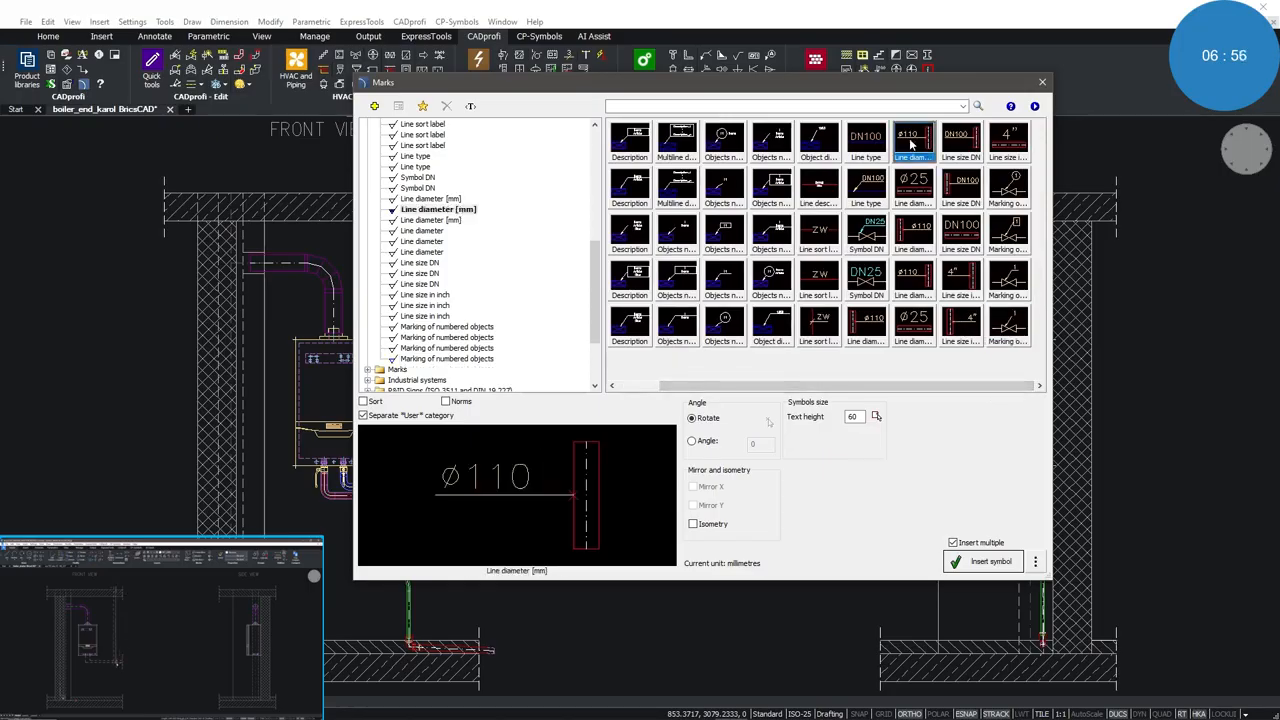
{"action": "left_click", "coordinate": [953, 543]}
{"action": "left_click", "coordinate": [985, 563]}
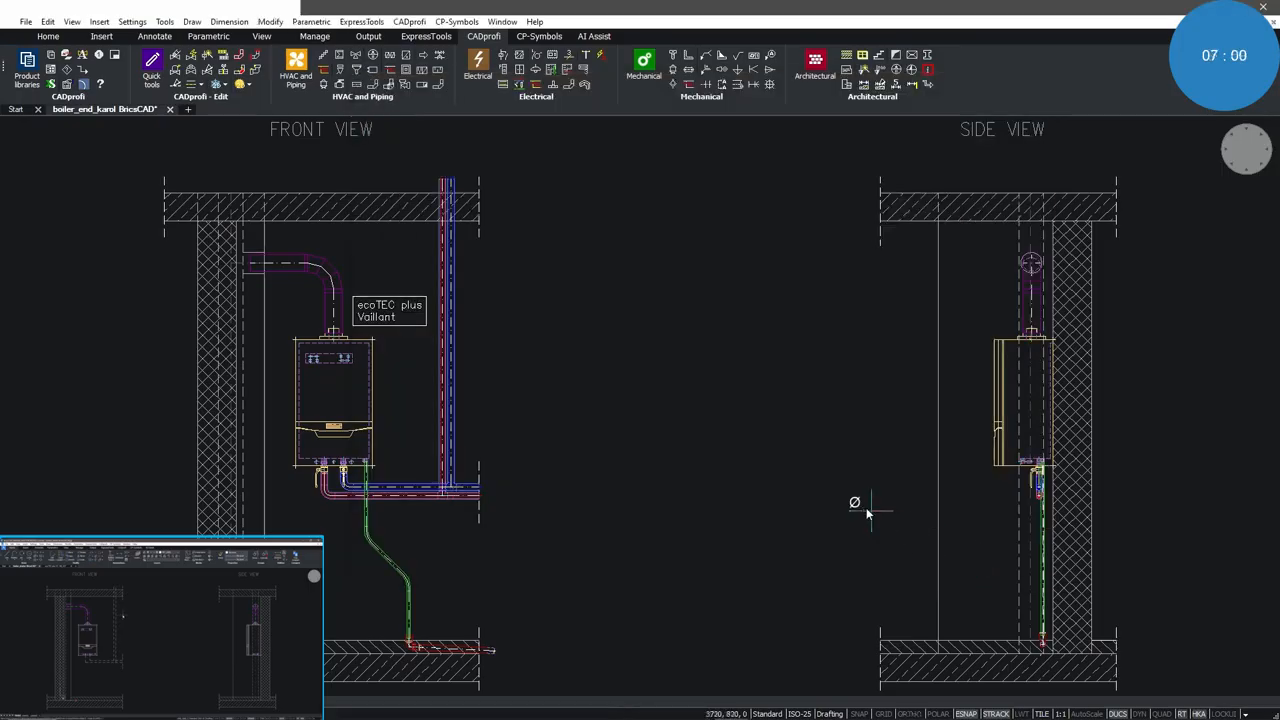
{"action": "left_click", "coordinate": [299, 306]}
{"action": "left_click", "coordinate": [640, 309]}
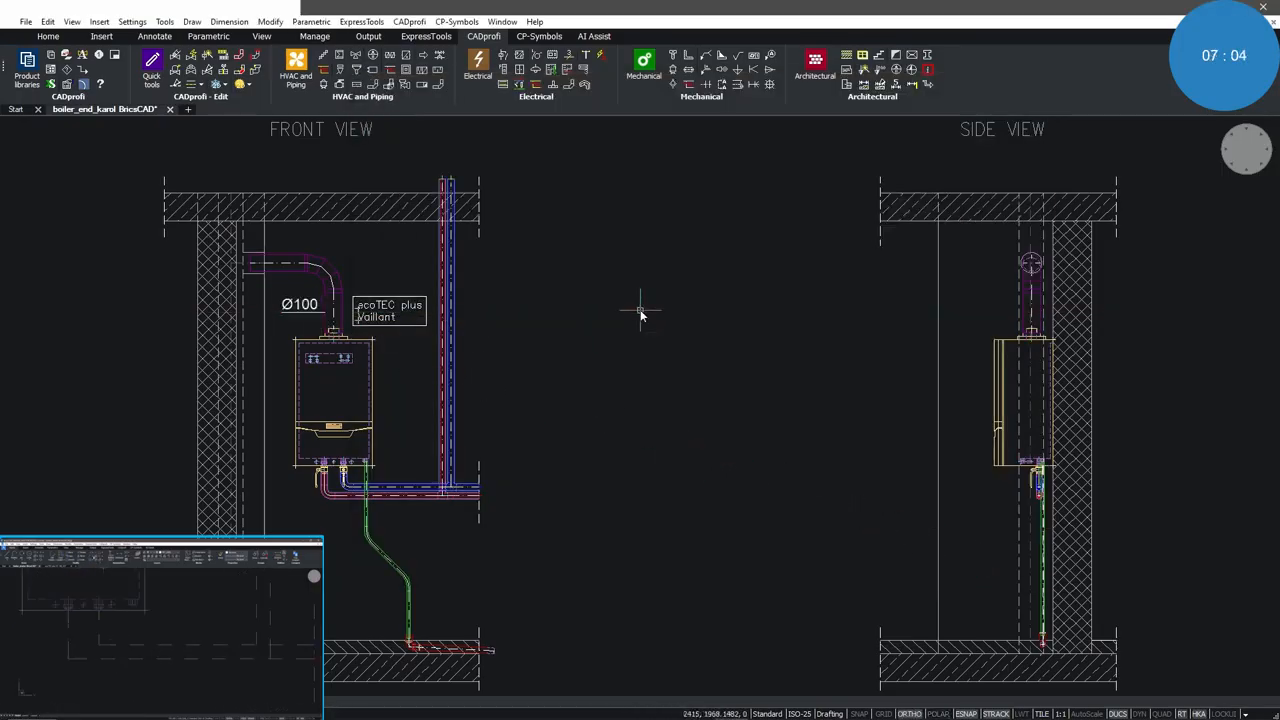
Insert a Line size DN mark with its text right of the line on the blue vertical pipe in the front view
{"action": "left_click", "coordinate": [374, 55]}
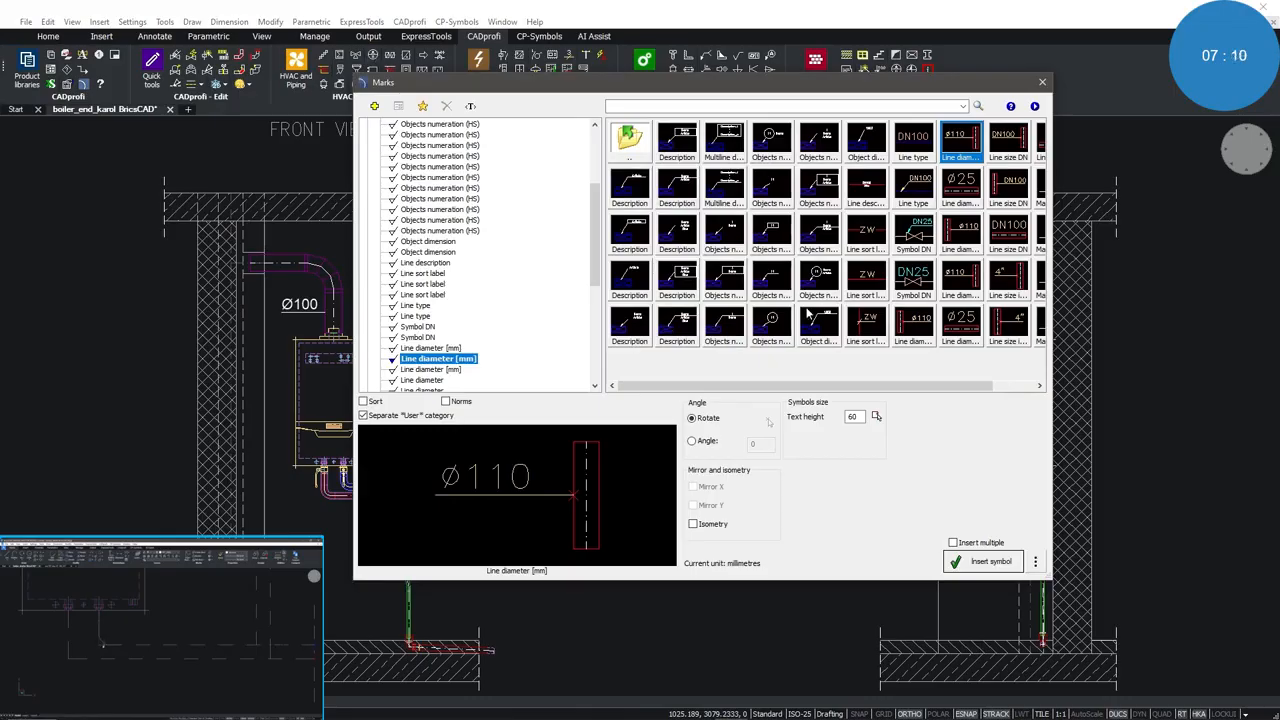
{"action": "left_click_drag", "start_coordinate": [974, 386], "coordinate": [1022, 387]}
{"action": "left_click", "coordinate": [961, 186]}
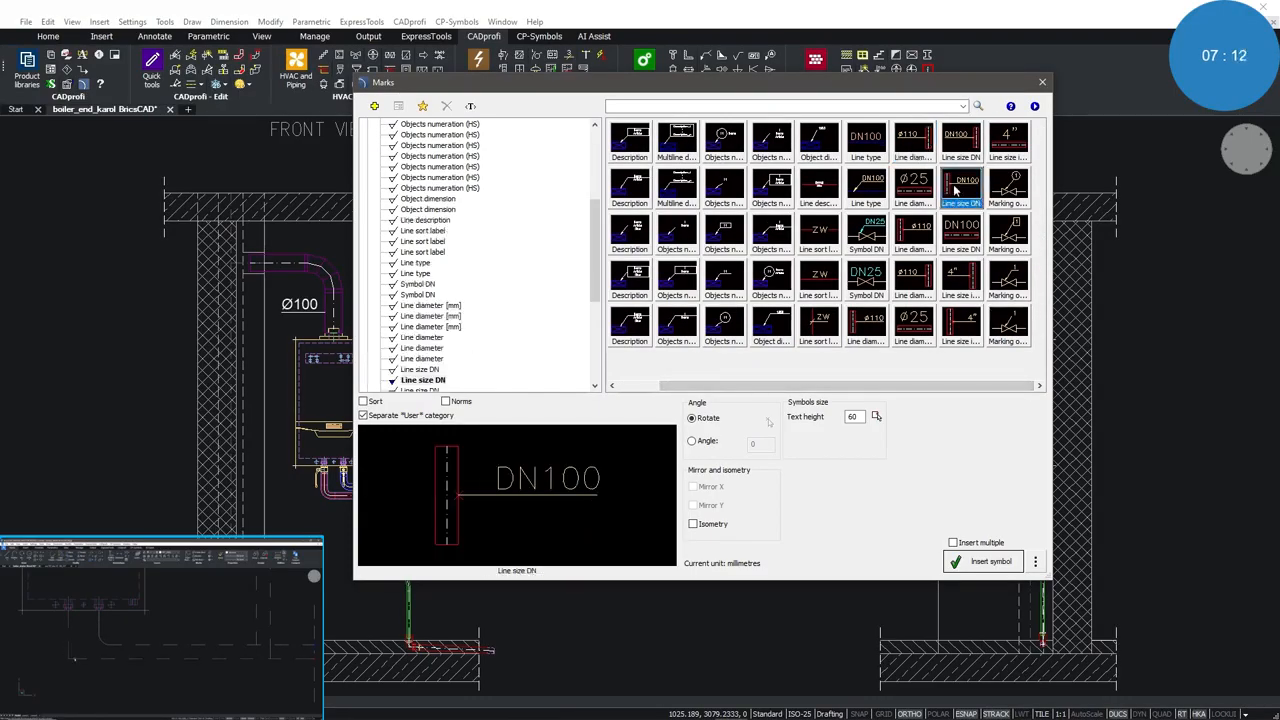
{"action": "left_click", "coordinate": [991, 562]}
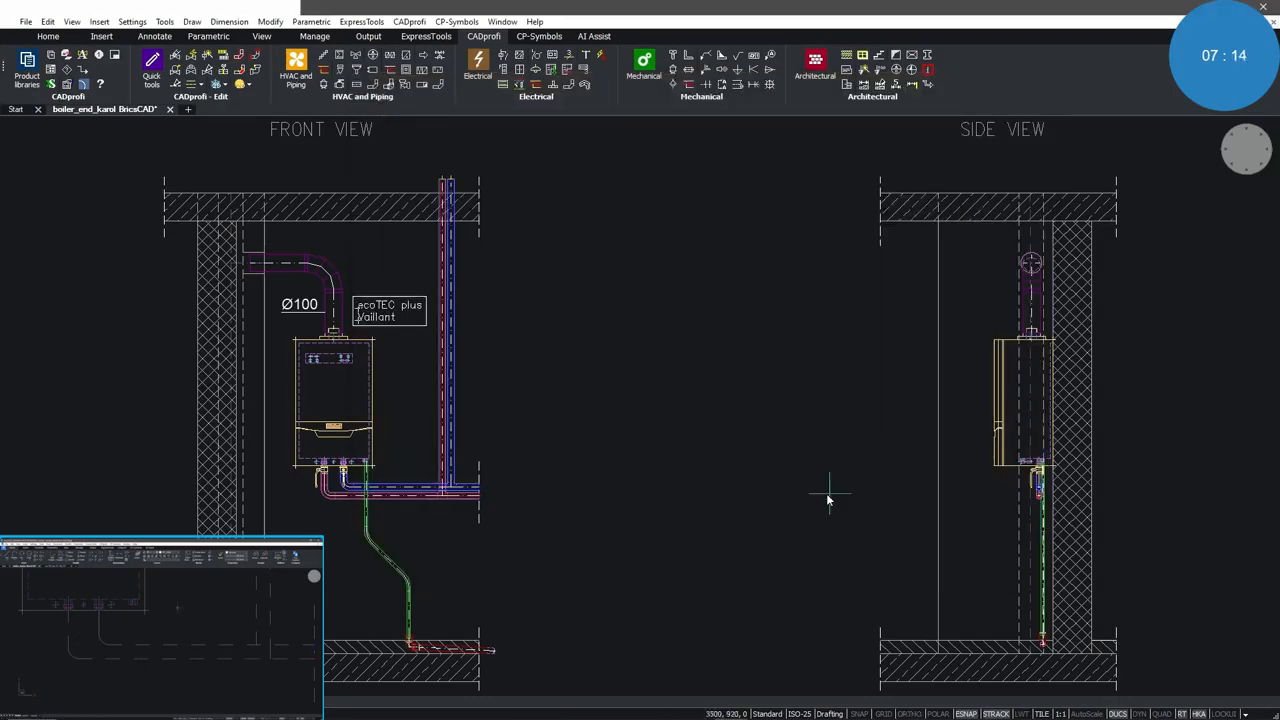
{"action": "left_click", "coordinate": [453, 405]}
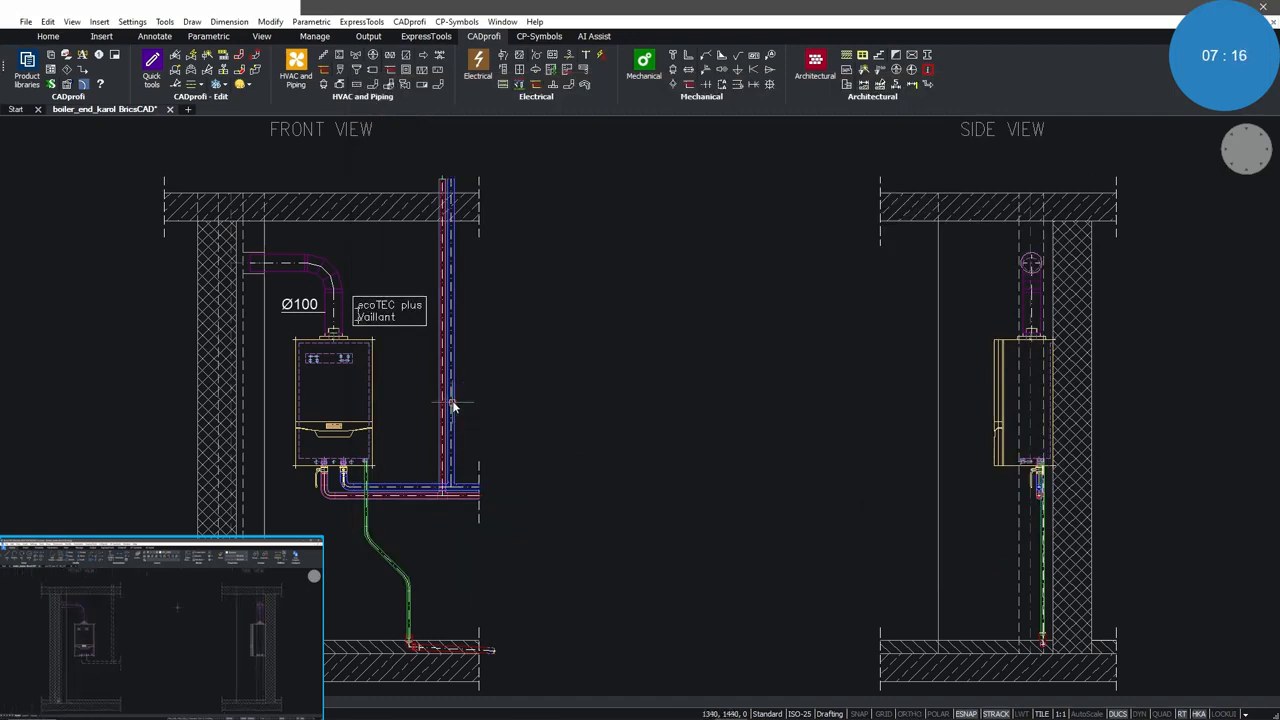